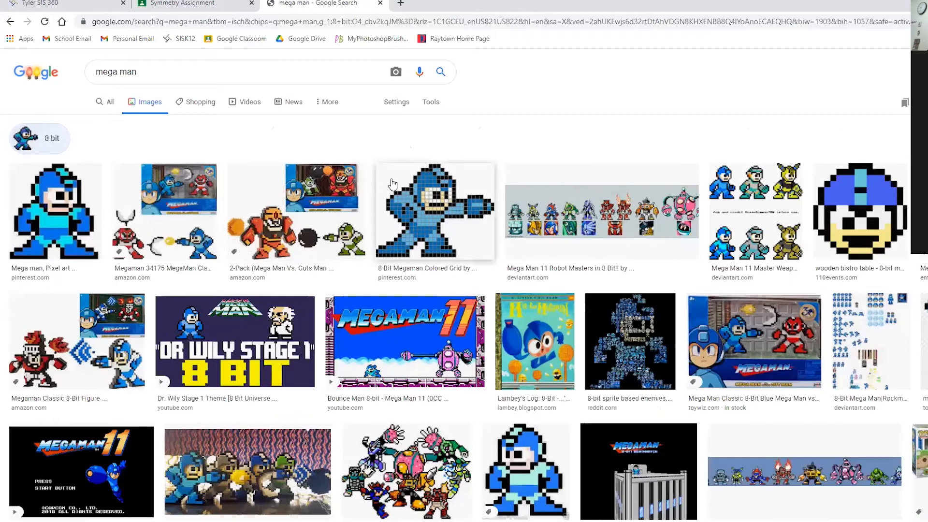
# Step: Preview the pixel-art Mega Man image from Pinterest and return to the image results
pyautogui.click(53, 210)
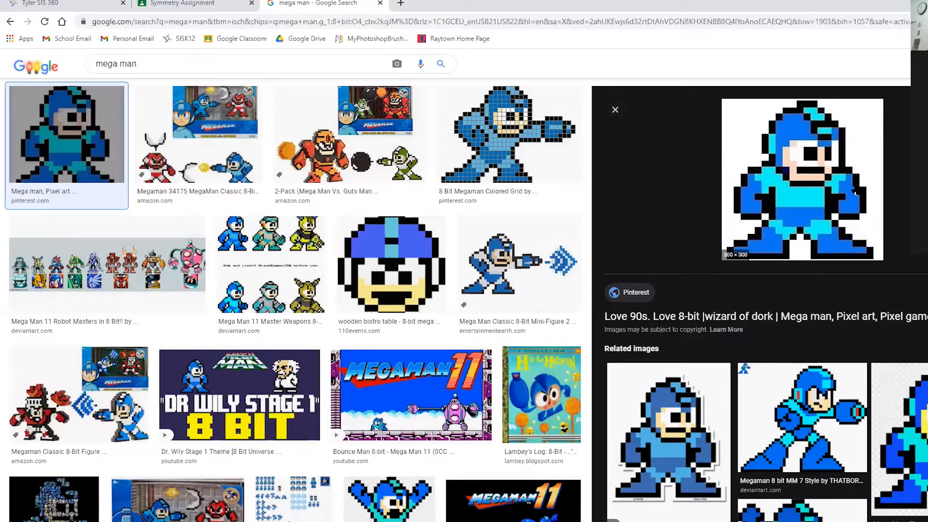
pyautogui.click(11, 22)
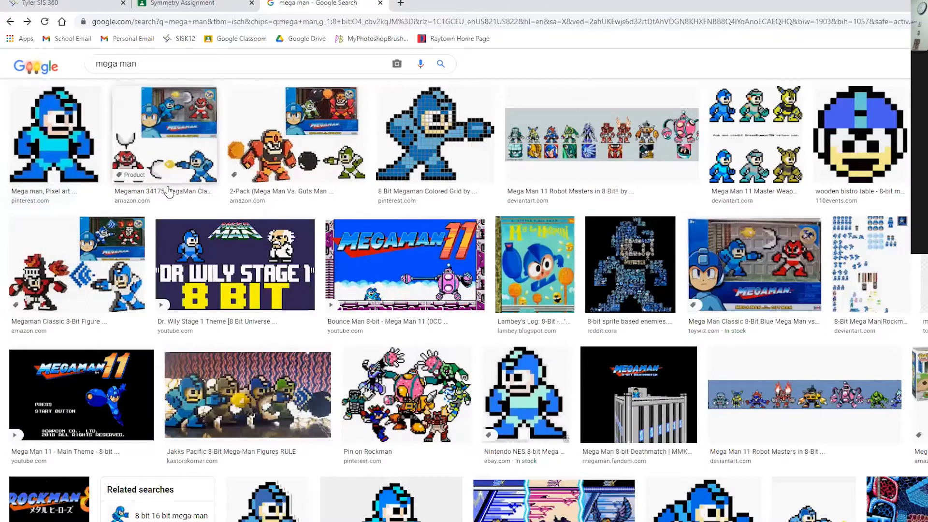
# Step: Search images for "mega man smash ultimate" and preview the "Mega Man Joins the Battle!" image
pyautogui.scroll(2, 168, 192)
pyautogui.click(162, 71)
pyautogui.write('smash')
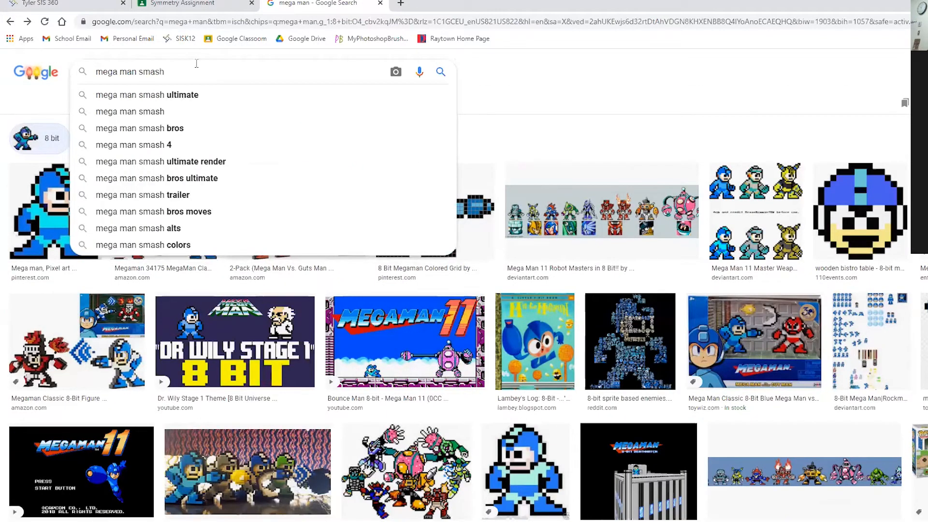
pyautogui.click(185, 96)
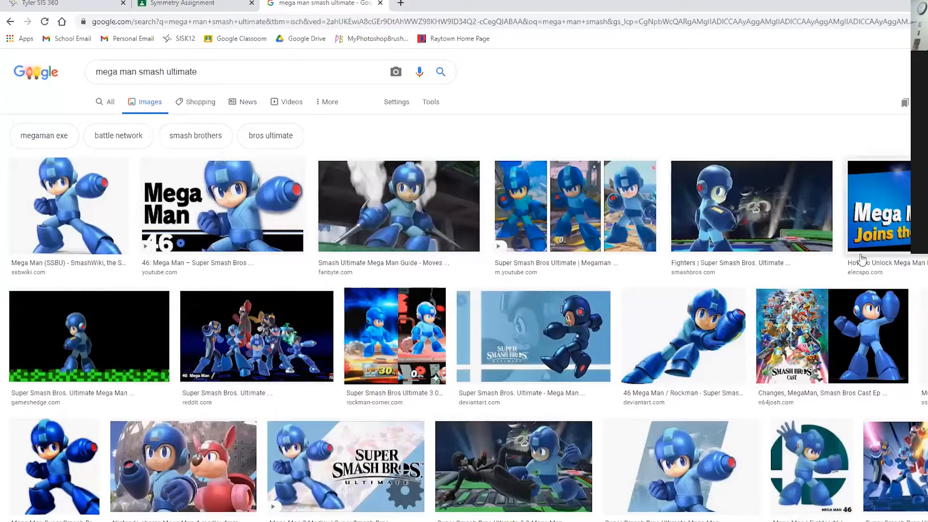
pyautogui.click(879, 208)
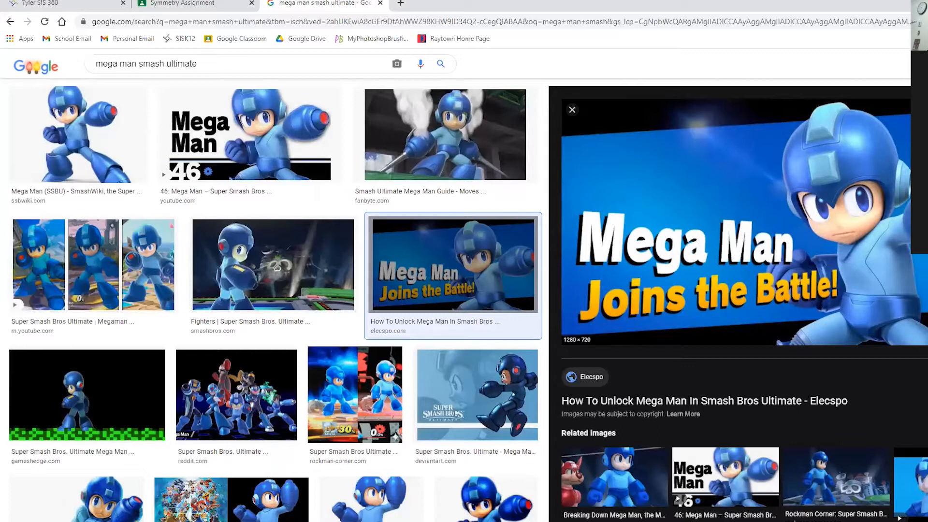
pyautogui.click(9, 21)
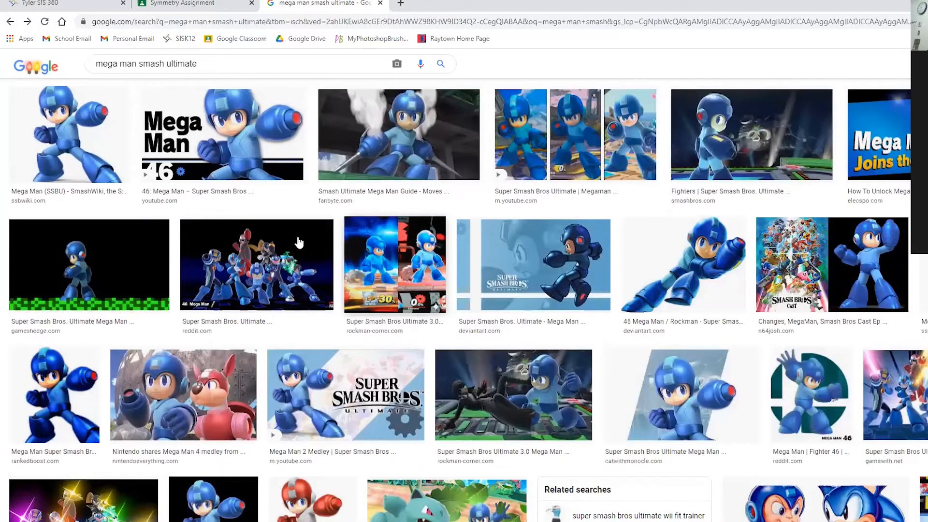
# Step: Shorten the image search query to "mega man" and run the search
pyautogui.scroll(2, 296, 243)
pyautogui.click(209, 75)
pyautogui.press('BackSpace')
pyautogui.press('BackSpace')
pyautogui.press('BackSpace')
pyautogui.press('BackSpace')
pyautogui.press('BackSpace')
pyautogui.press('BackSpace')
pyautogui.press('BackSpace')
pyautogui.press('BackSpace')
pyautogui.press('BackSpace')
pyautogui.press('BackSpace')
pyautogui.press('BackSpace')
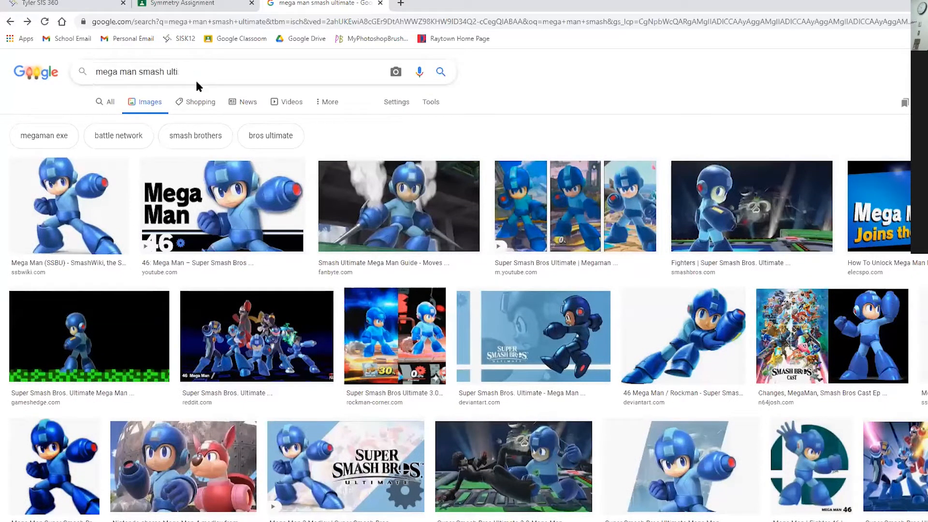
pyautogui.press('BackSpace')
pyautogui.press('BackSpace')
pyautogui.press('BackSpace')
pyautogui.press('BackSpace')
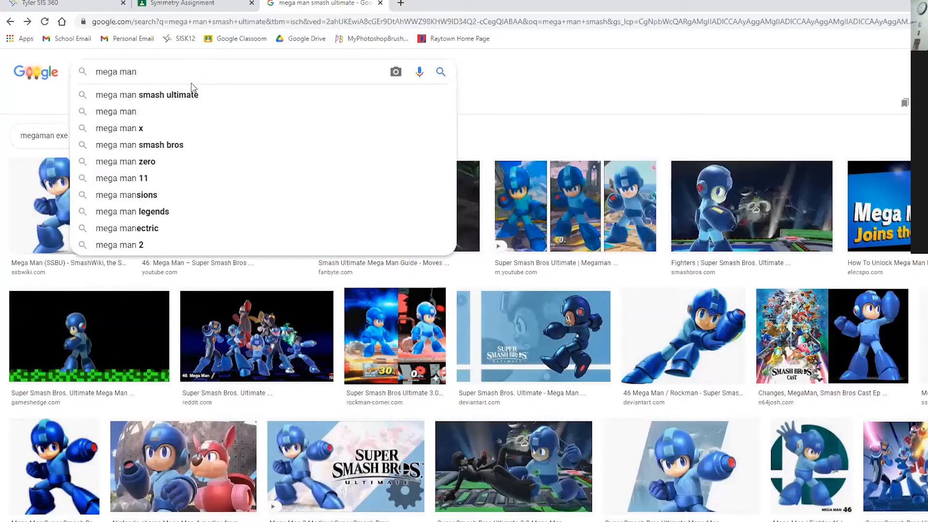
pyautogui.press('Return')
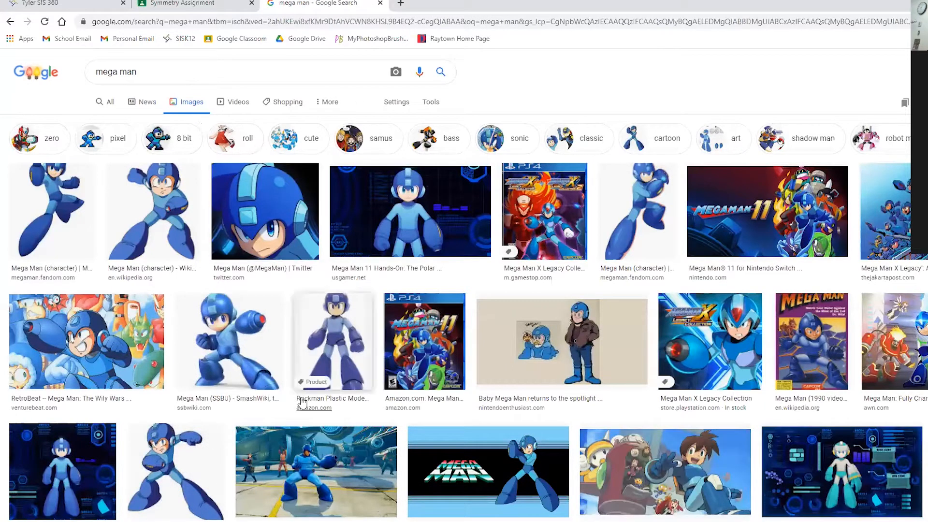
# Step: Compare Mega Man reference images by previewing the full-body drawing, the SSBU render and the close-up portrait from Twitter with its related images
pyautogui.click(165, 473)
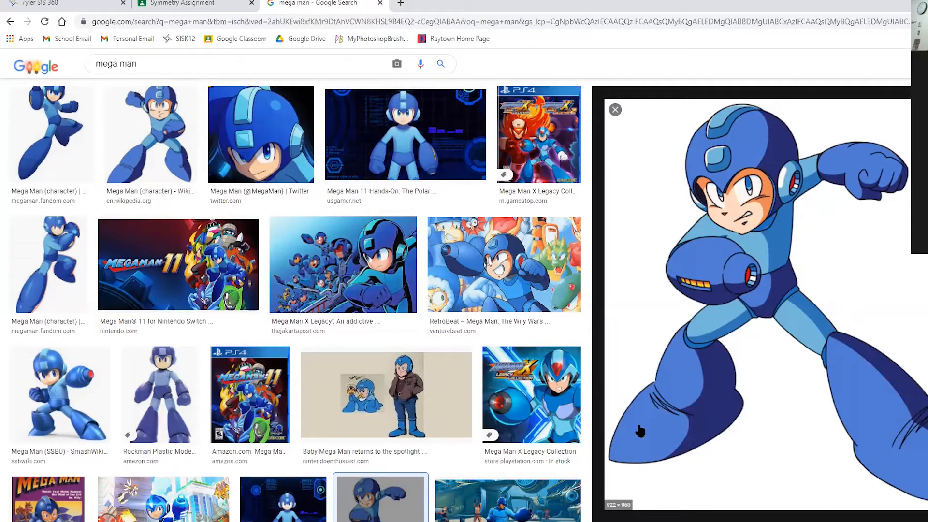
pyautogui.click(67, 456)
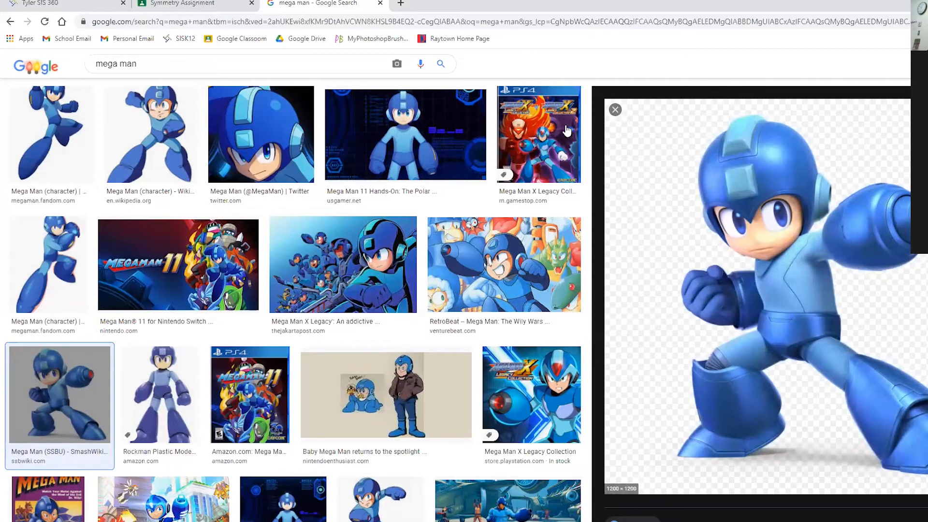
pyautogui.click(297, 142)
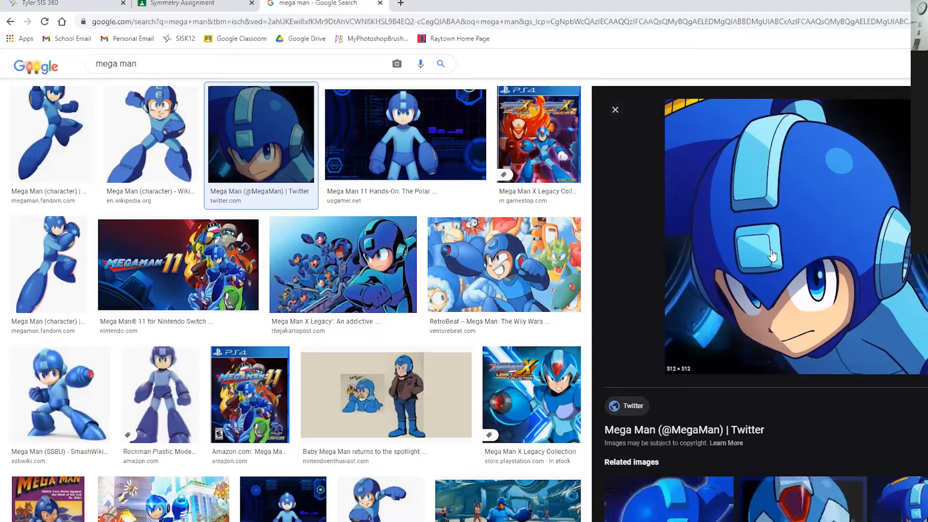
pyautogui.scroll(-7, 773, 246)
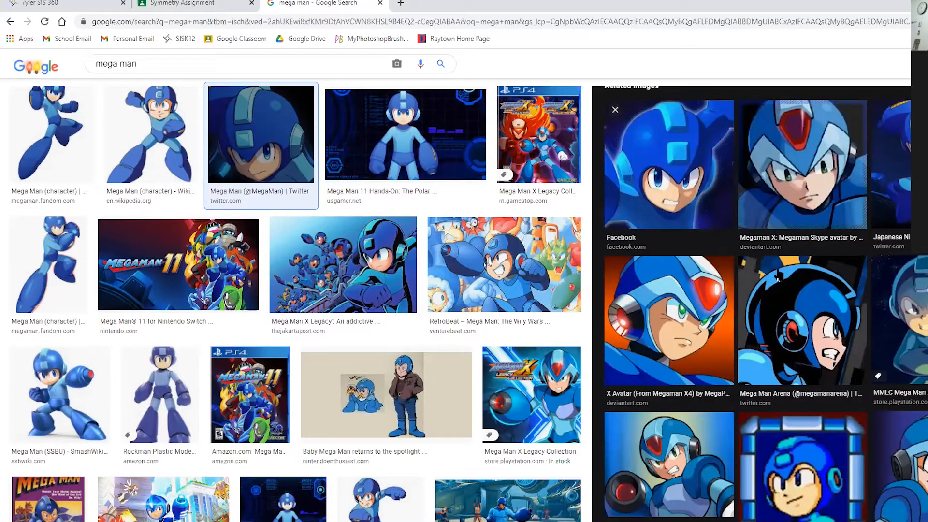
pyautogui.scroll(7, 778, 268)
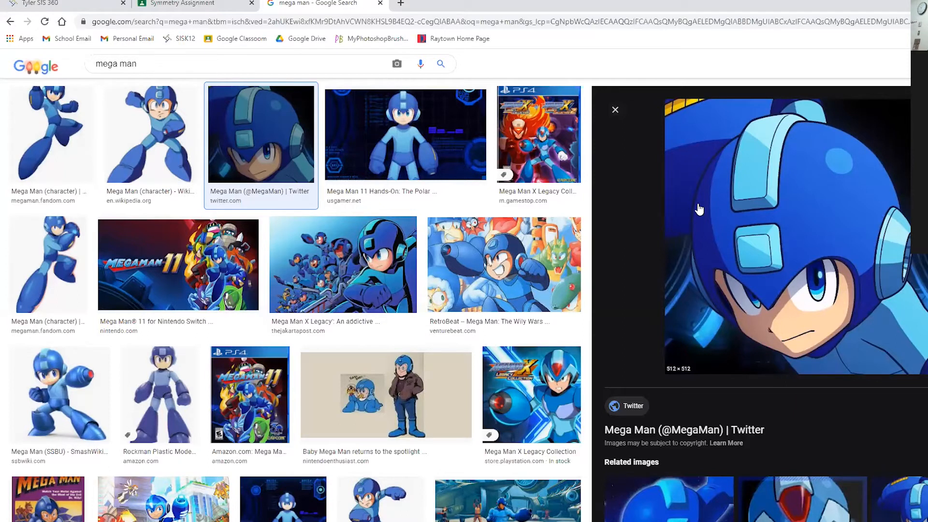
pyautogui.rightClick(806, 194)
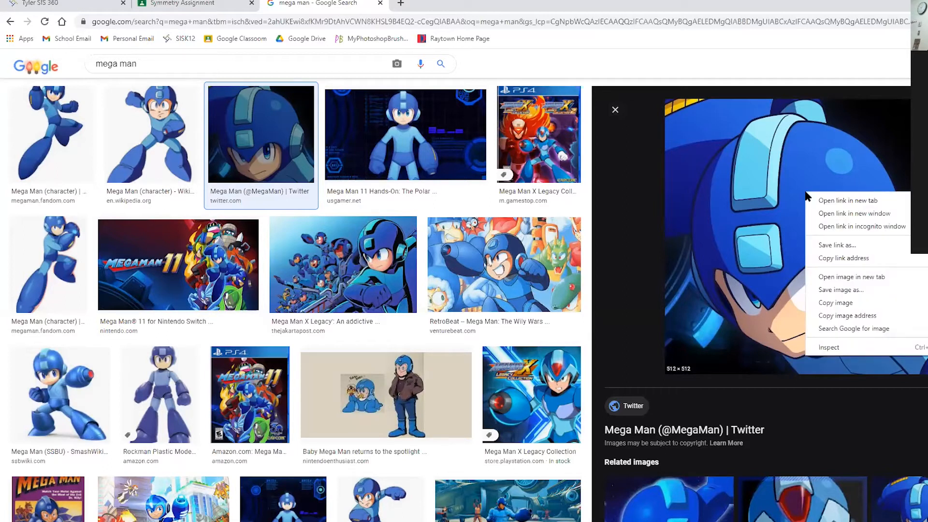
pyautogui.click(841, 289)
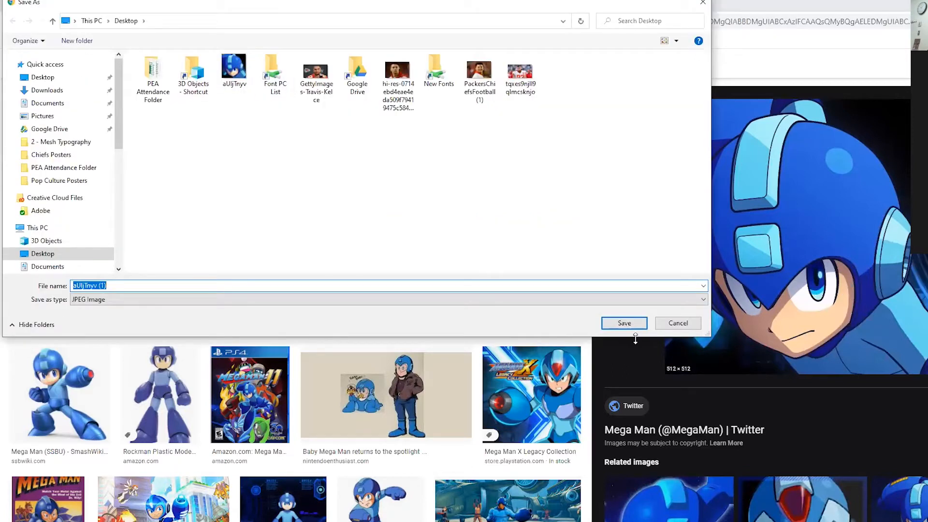
pyautogui.click(678, 323)
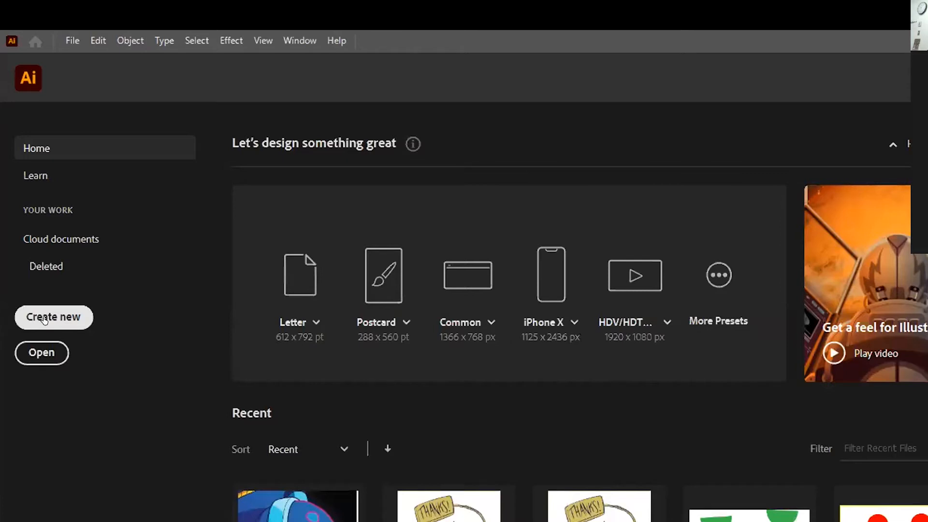
# Step: In Illustrator, create a 612 x 792 pt Letter document named "Typography Hr 6"
pyautogui.click(44, 317)
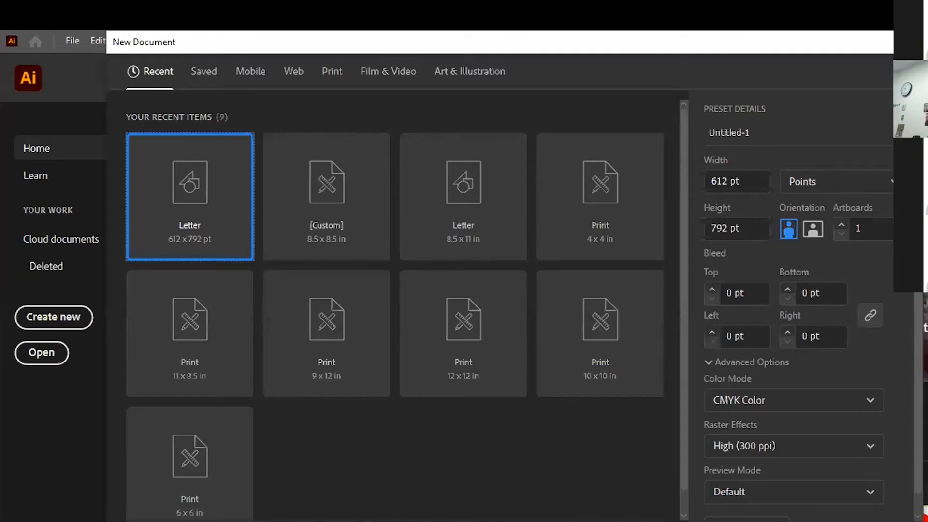
pyautogui.click(764, 126)
pyautogui.doubleClick(764, 127)
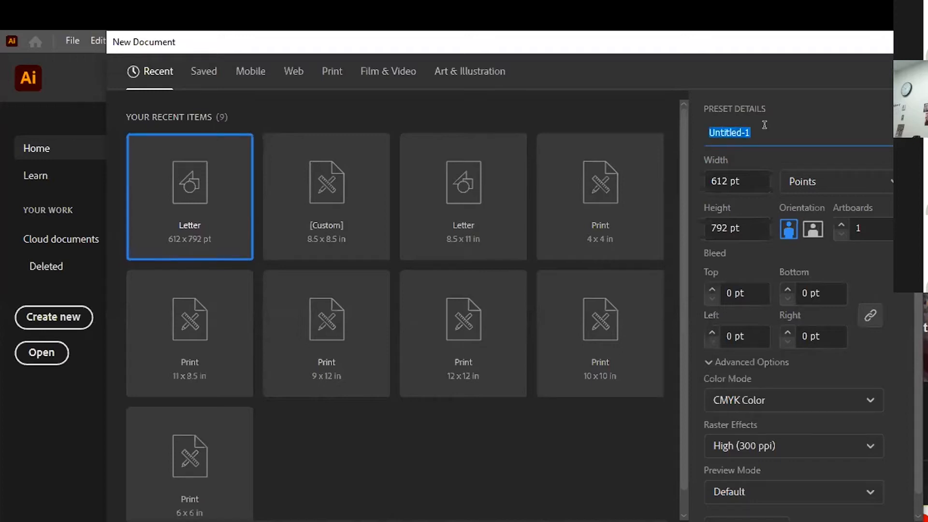
pyautogui.write('Typ')
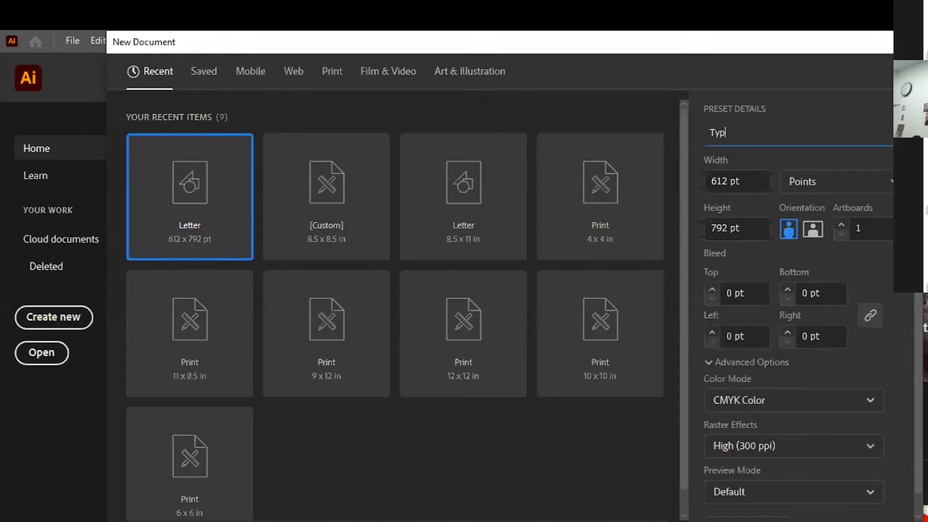
pyautogui.write('ography Hr 6')
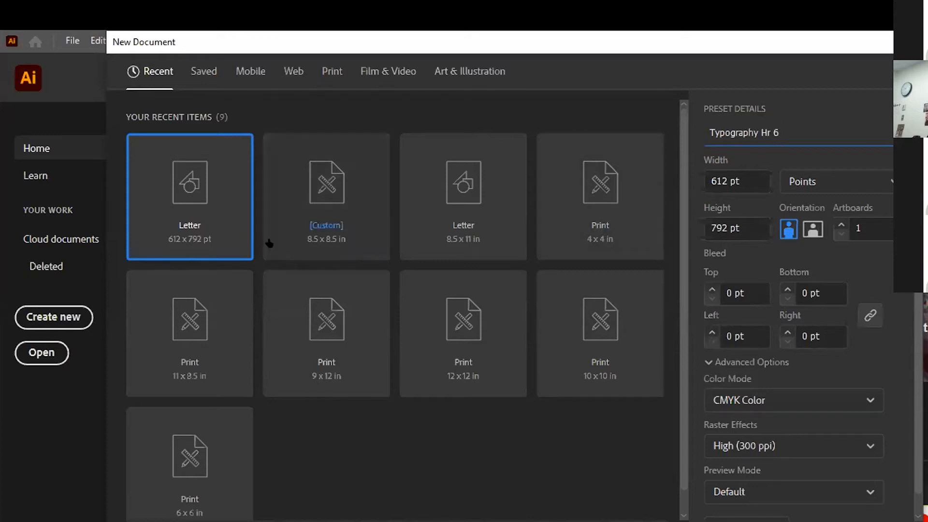
pyautogui.click(197, 200)
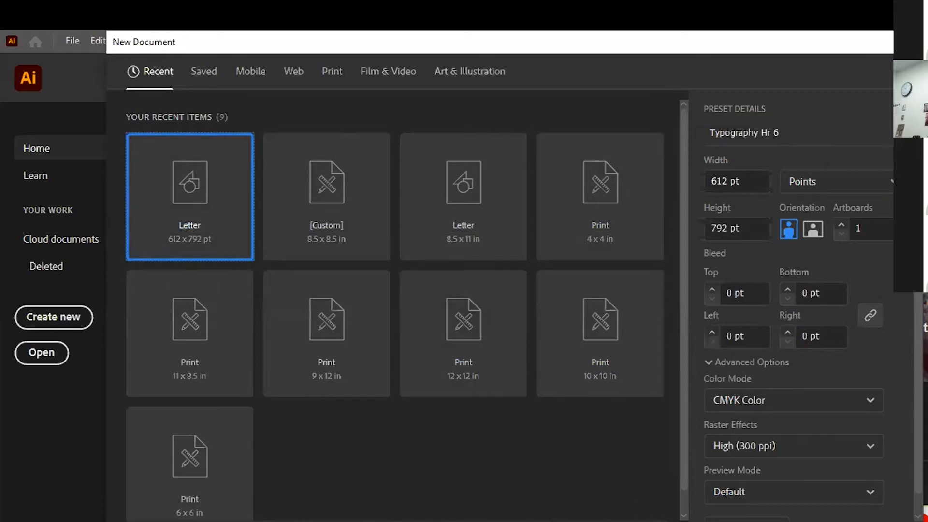
pyautogui.press('Return')
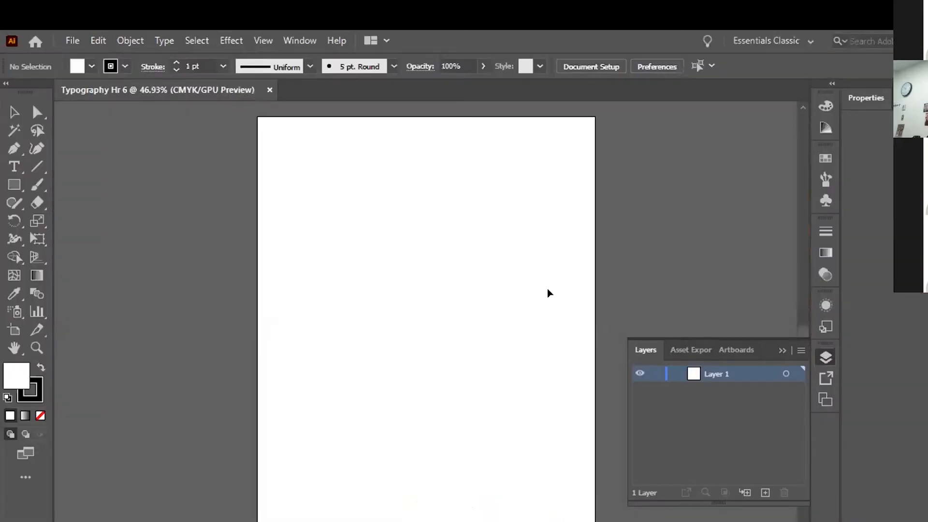
pyautogui.click(778, 349)
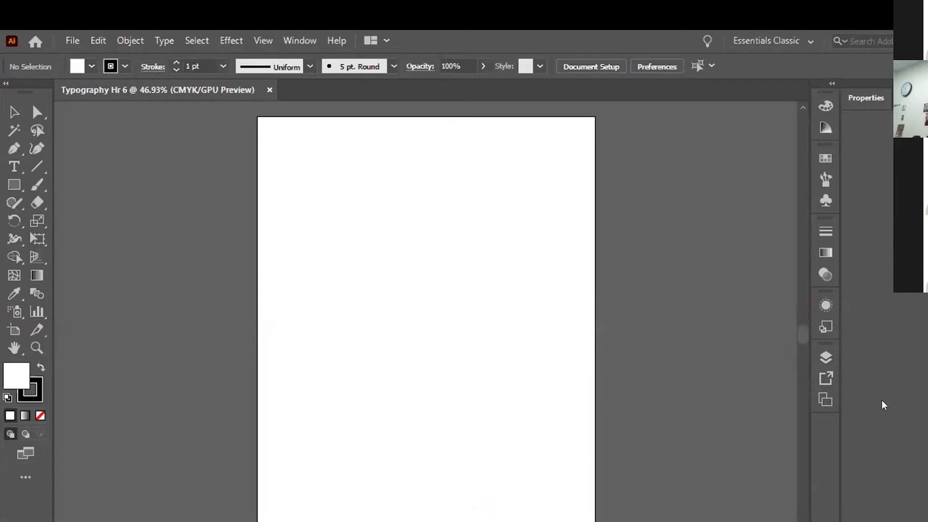
pyautogui.click(826, 358)
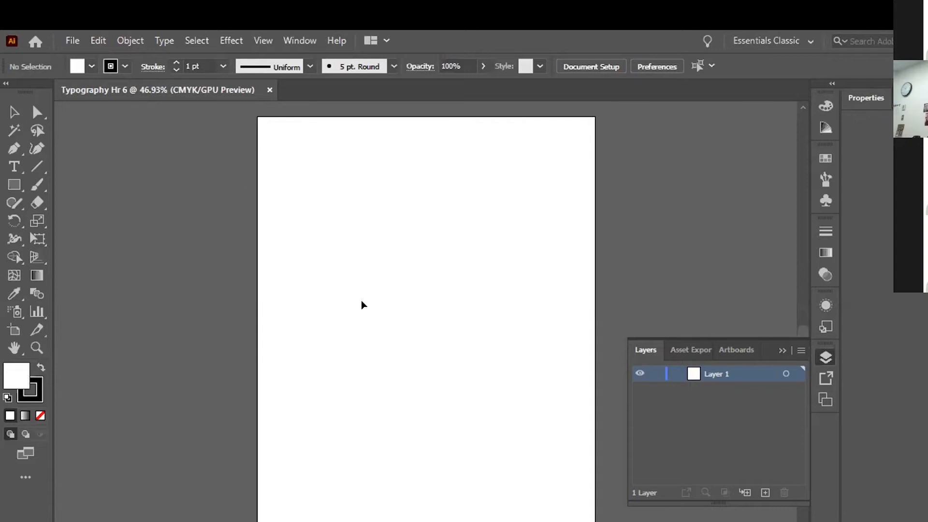
# Step: Place the aUljTnyv image from the Desktop as a linked file, sized to nearly the full artboard width
pyautogui.click(77, 42)
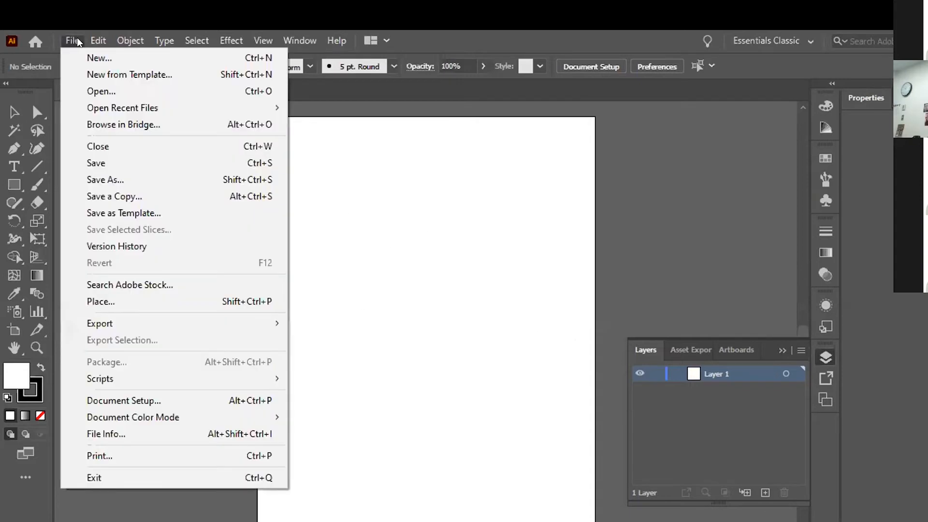
pyautogui.click(148, 302)
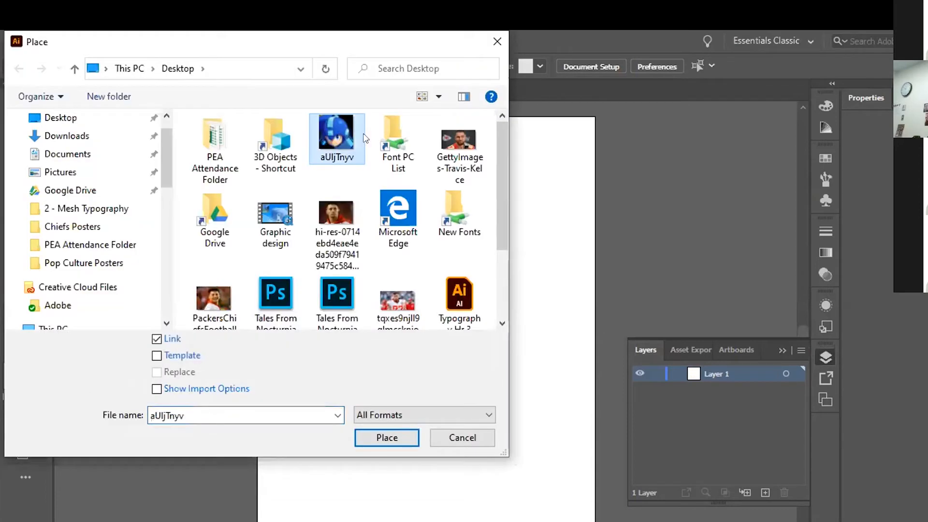
pyautogui.click(390, 440)
pyautogui.moveTo(262, 171); pyautogui.dragTo(593, 502)
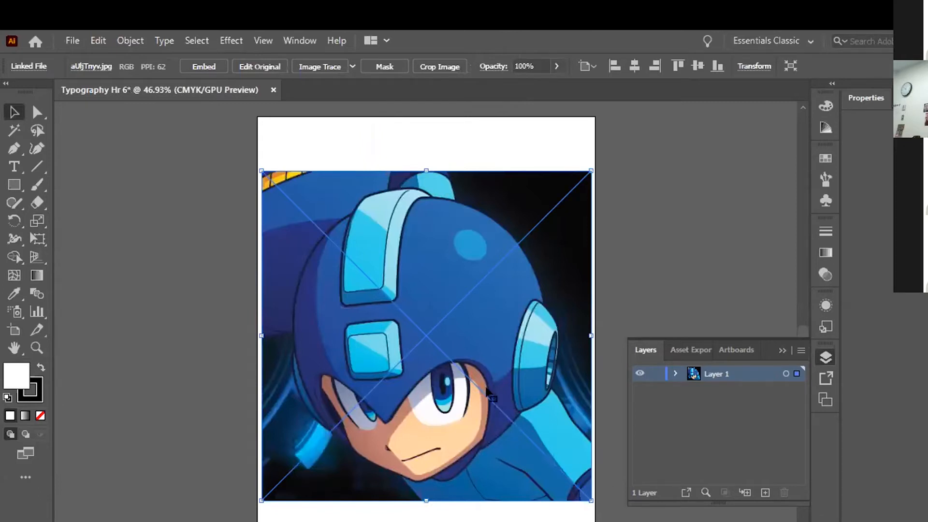
# Step: Lock Layer 1 containing the placed image and add a new layer above it
pyautogui.click(651, 374)
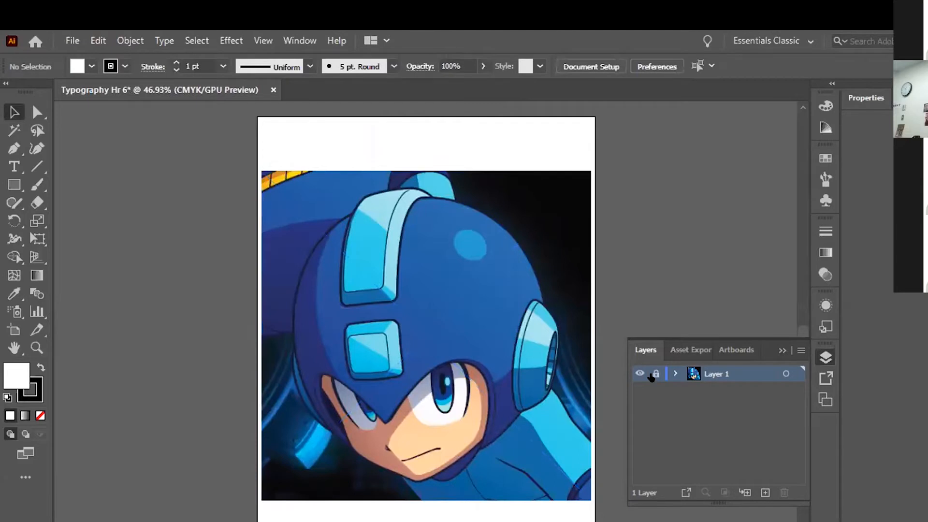
pyautogui.hotkey('ctrl', '+')
pyautogui.hotkey('ctrl', '+')
pyautogui.hotkey('ctrl', '+')
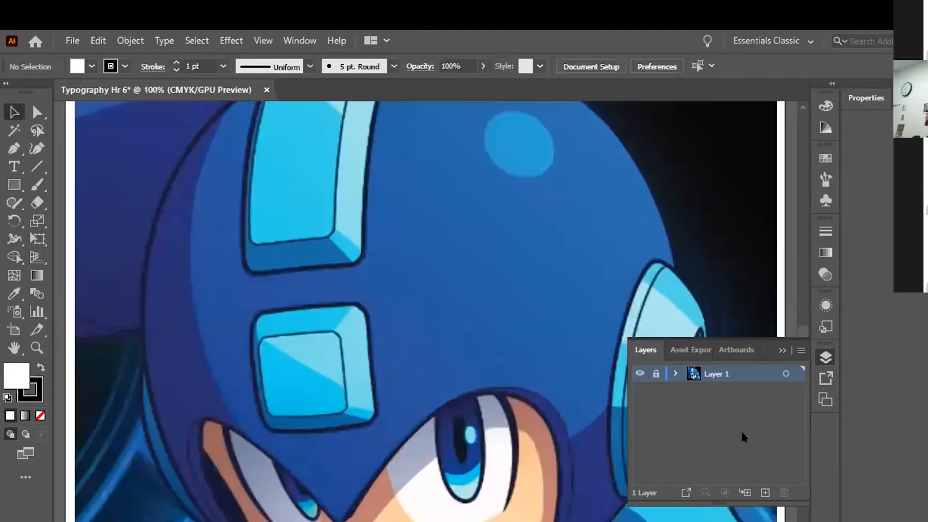
pyautogui.click(791, 346)
pyautogui.scroll(-5, 466, 342)
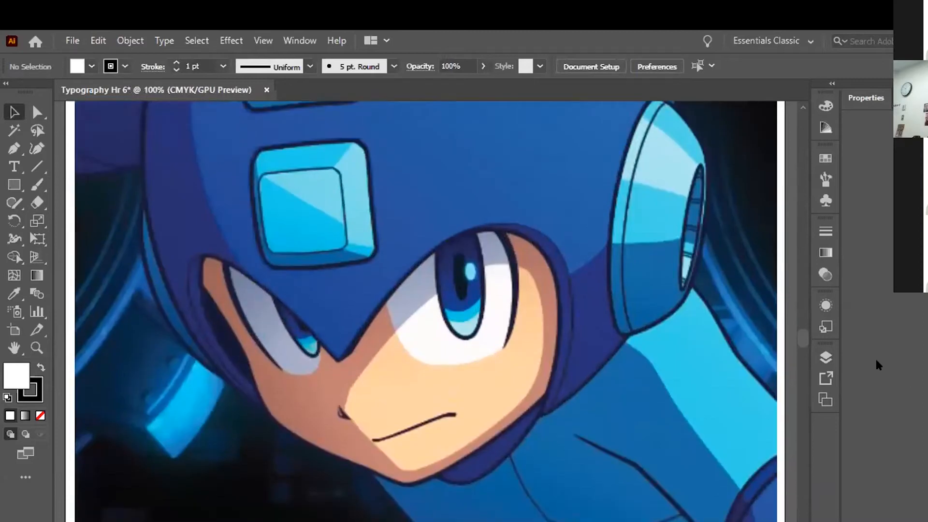
pyautogui.click(825, 356)
pyautogui.click(764, 492)
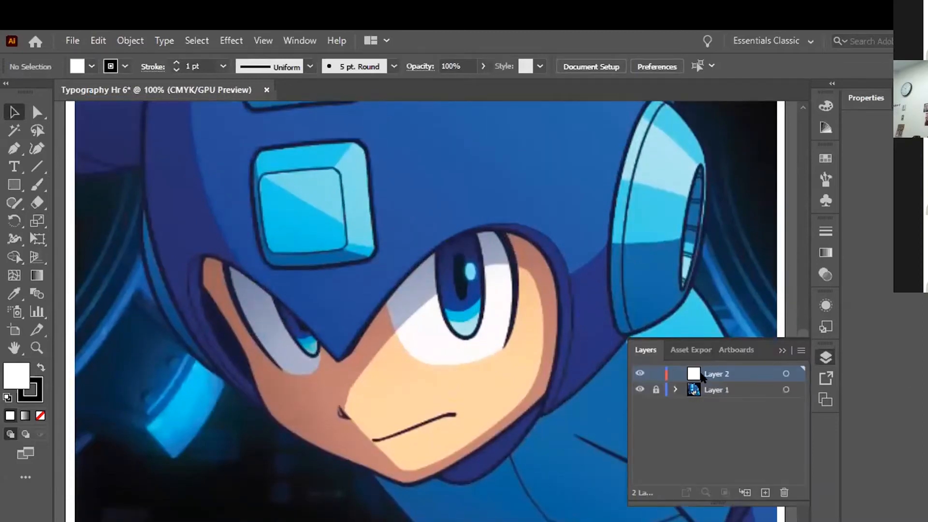
pyautogui.click(780, 350)
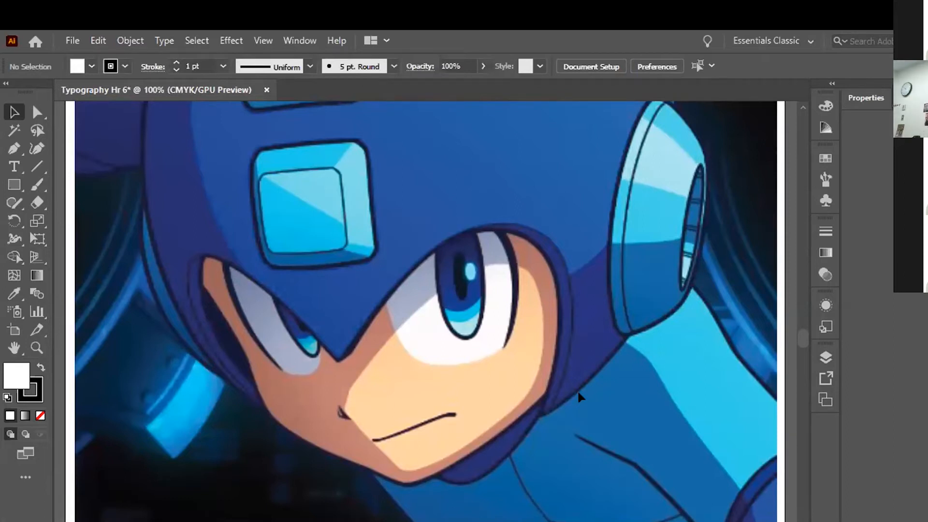
pyautogui.hscroll(6, 591, 384)
pyautogui.hscroll(-5, 590, 383)
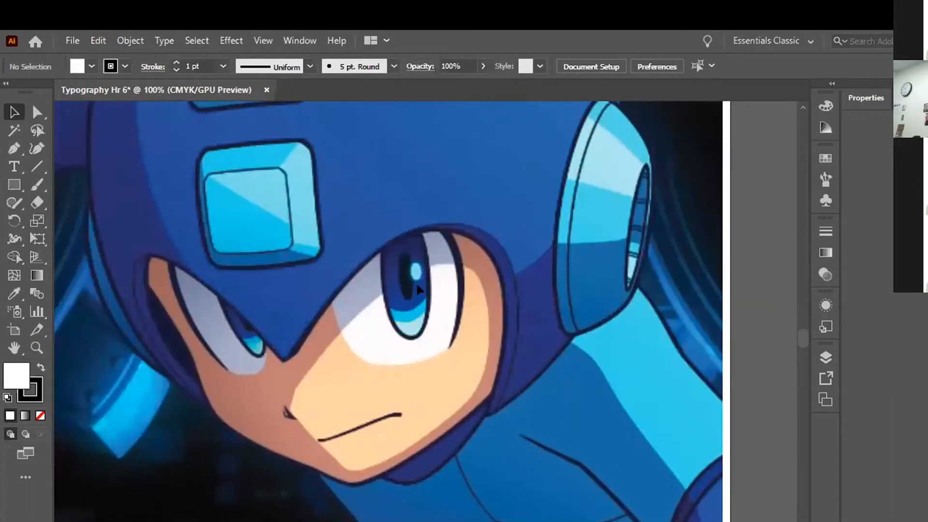
pyautogui.click(825, 358)
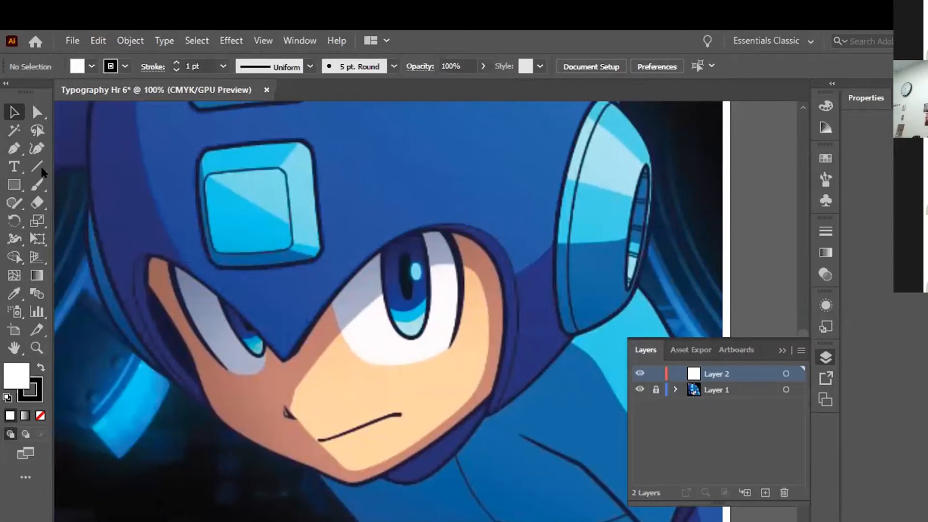
# Step: Set up the Paintbrush with the 5 pt. Round brush and a green stroke, and collapse the layer list
pyautogui.click(30, 184)
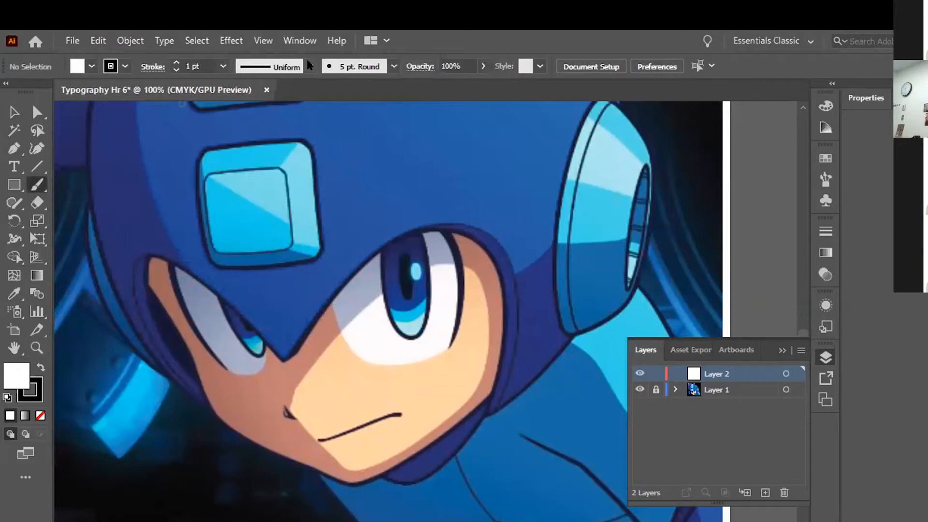
pyautogui.click(393, 65)
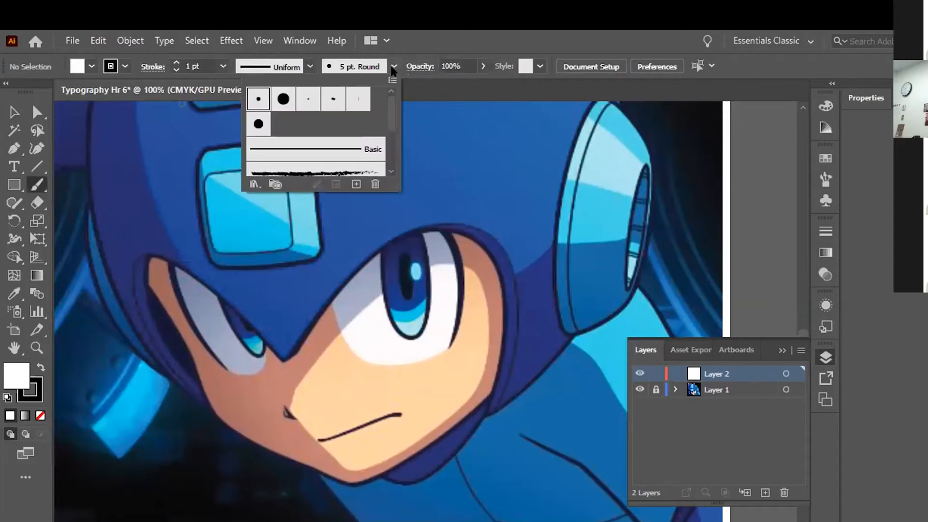
pyautogui.click(124, 64)
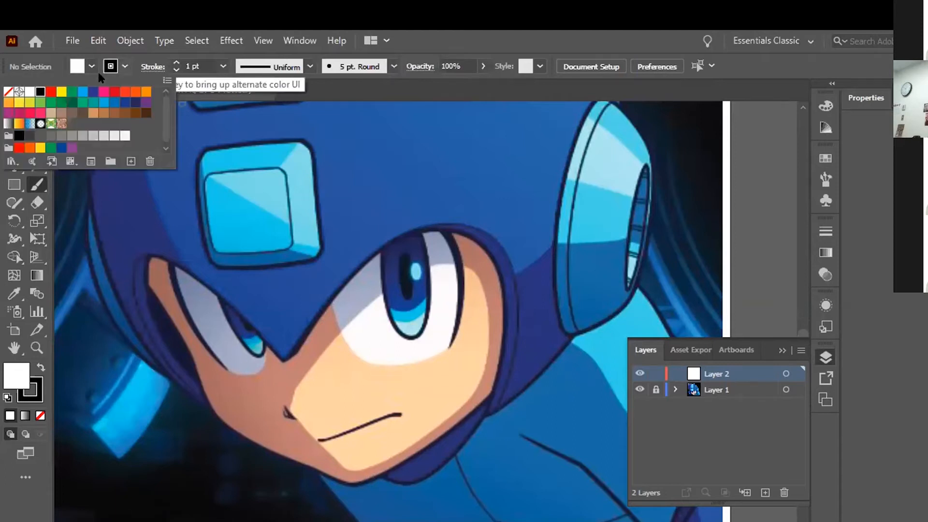
pyautogui.click(40, 102)
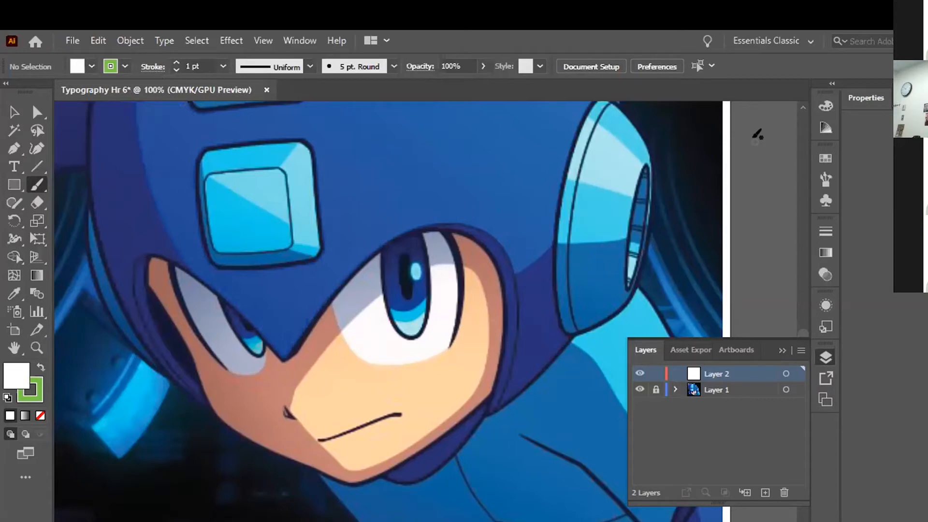
pyautogui.click(779, 350)
# Step: Trace the outline of Mega Man's light-blue shoulder area with the Paintbrush, redoing the stroke under the ear piece
pyautogui.scroll(1, 510, 281)
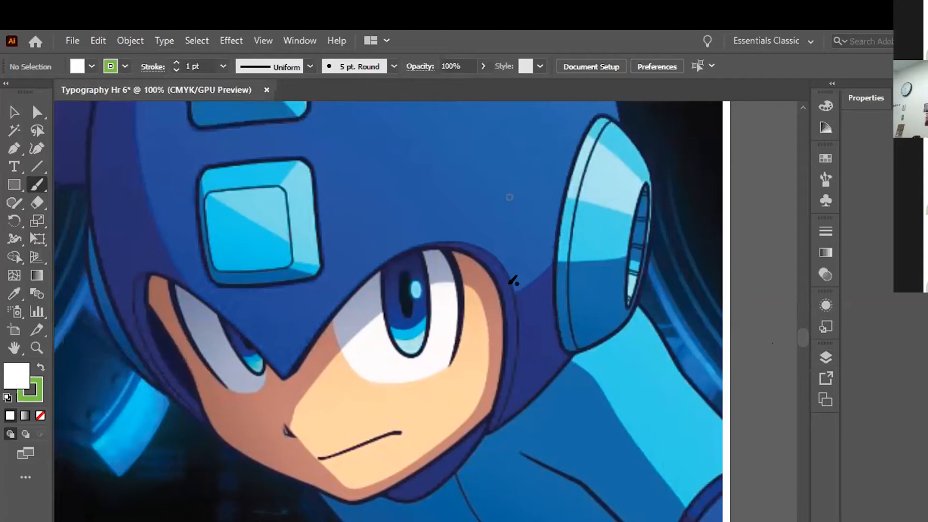
pyautogui.scroll(1, 507, 287)
pyautogui.hscroll(5, 584, 311)
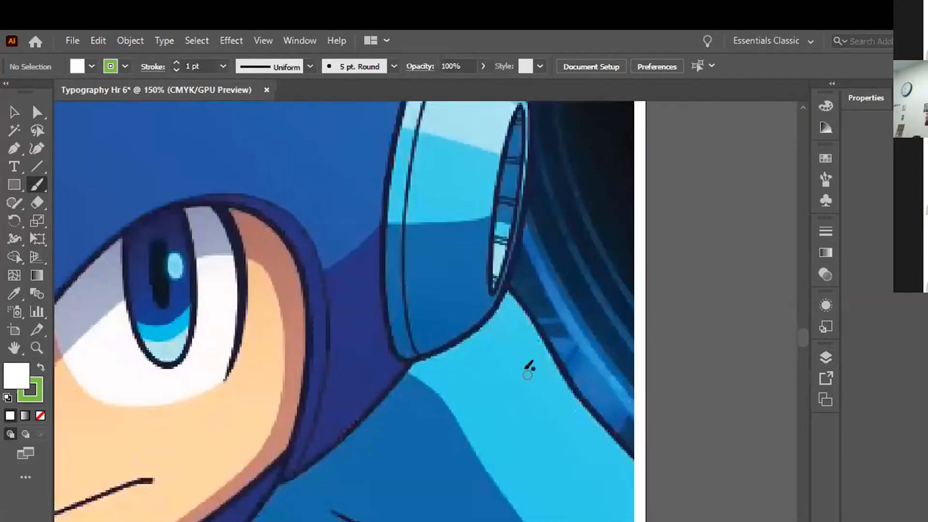
pyautogui.scroll(-5, 528, 367)
pyautogui.moveTo(407, 280)
pyautogui.mouseDown()
pyautogui.moveTo(447, 299)
pyautogui.moveTo(489, 383)
pyautogui.moveTo(581, 503)
pyautogui.mouseUp()
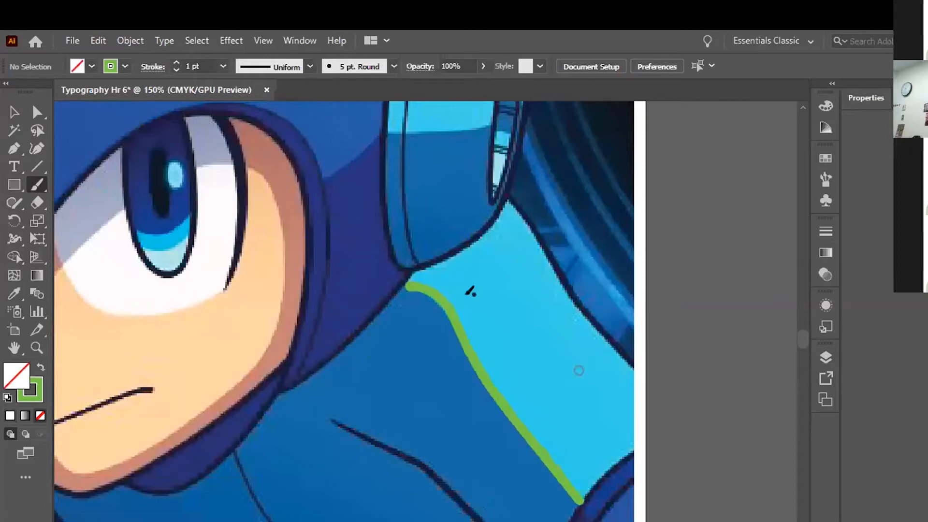
pyautogui.moveTo(415, 262)
pyautogui.mouseDown()
pyautogui.moveTo(482, 233)
pyautogui.moveTo(504, 192)
pyautogui.moveTo(540, 234)
pyautogui.moveTo(576, 306)
pyautogui.mouseUp()
pyautogui.hotkey('ctrl', 'z')
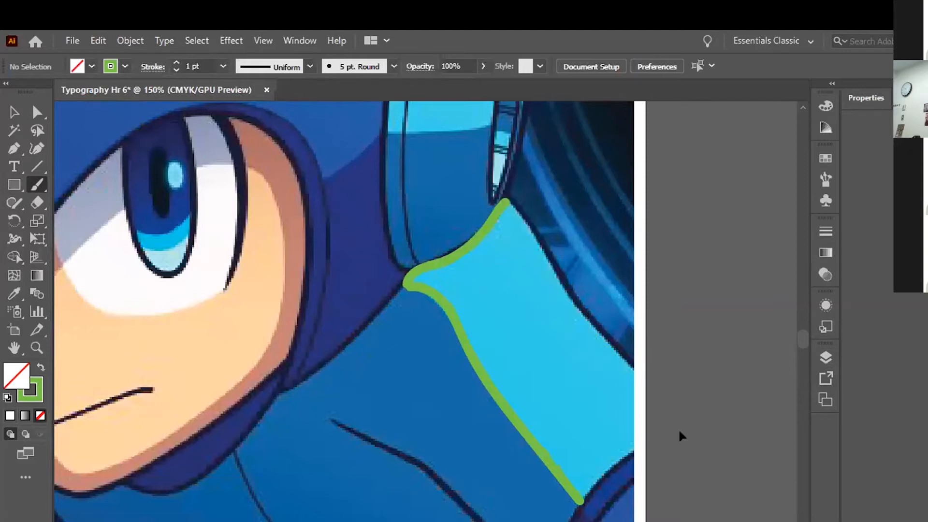
pyautogui.moveTo(508, 196)
pyautogui.mouseDown()
pyautogui.moveTo(547, 236)
pyautogui.moveTo(572, 289)
pyautogui.moveTo(636, 354)
pyautogui.mouseUp()
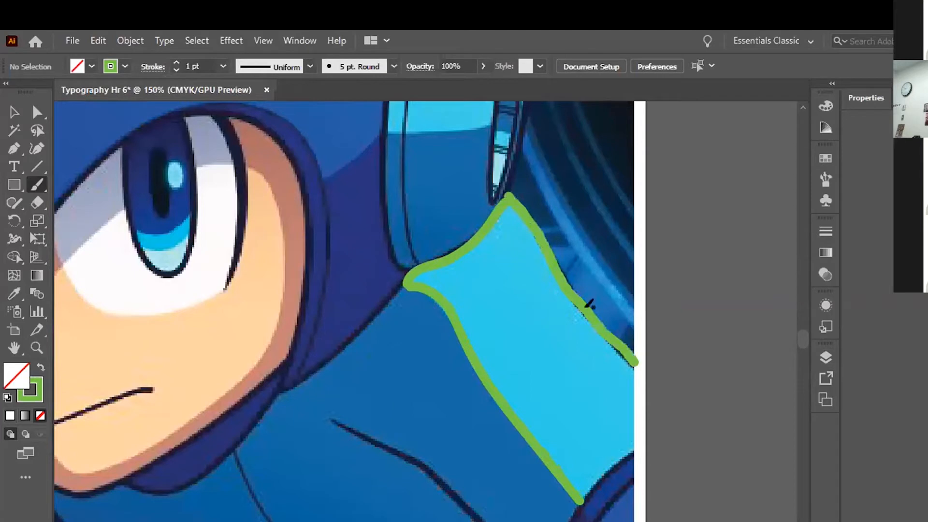
# Step: Trace the edge between helmet and shoulder, the long shoulder crease, and the two curves of the dark-blue arm band
pyautogui.scroll(4, 557, 334)
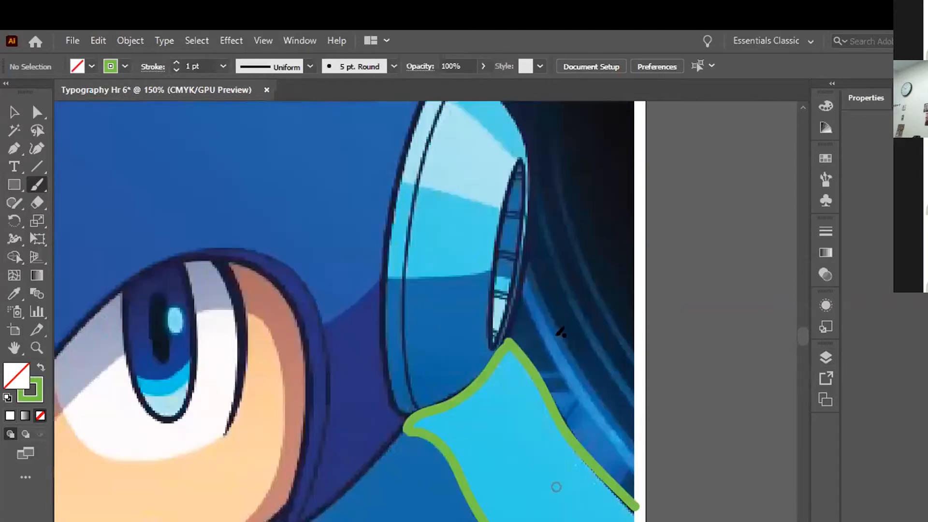
pyautogui.scroll(-3, 557, 335)
pyautogui.hotkey('ctrl', '-')
pyautogui.scroll(-3, 431, 289)
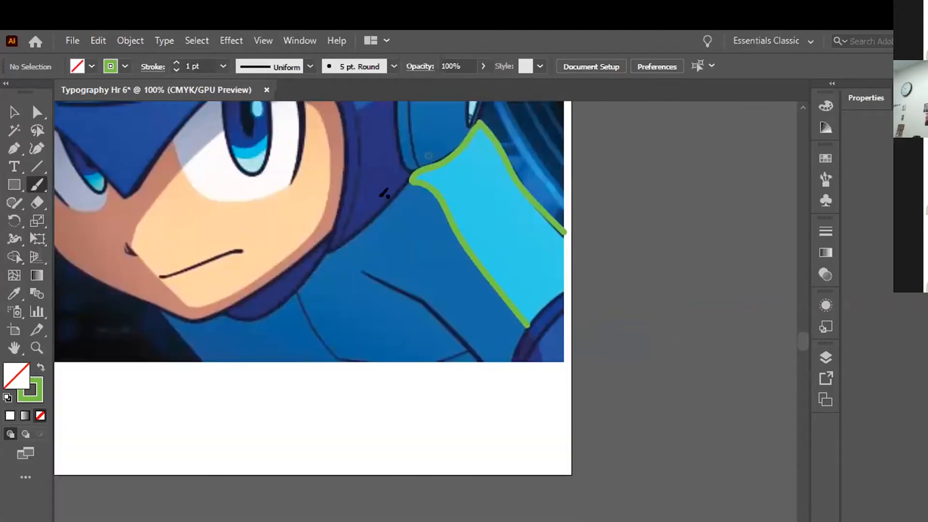
pyautogui.moveTo(408, 176)
pyautogui.mouseDown()
pyautogui.moveTo(393, 200)
pyautogui.moveTo(330, 247)
pyautogui.mouseUp()
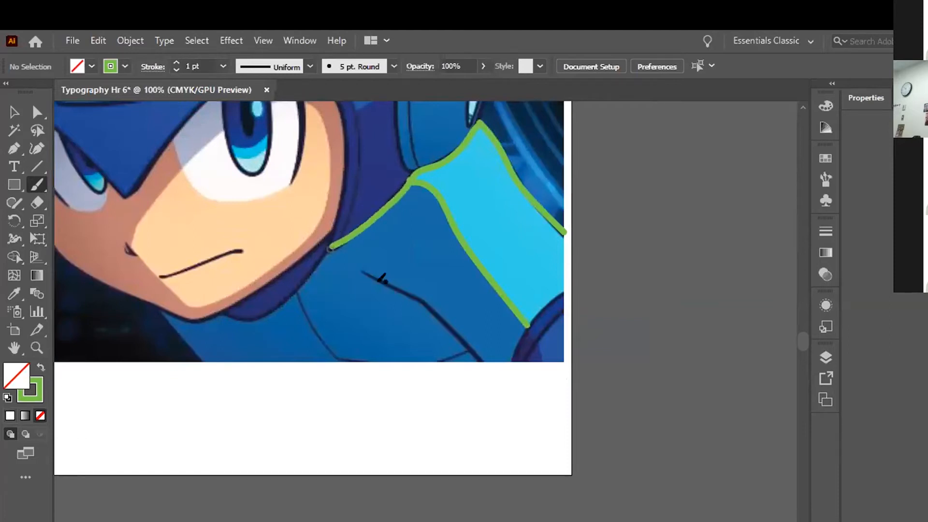
pyautogui.moveTo(365, 274)
pyautogui.mouseDown()
pyautogui.moveTo(439, 309)
pyautogui.moveTo(481, 361)
pyautogui.mouseUp()
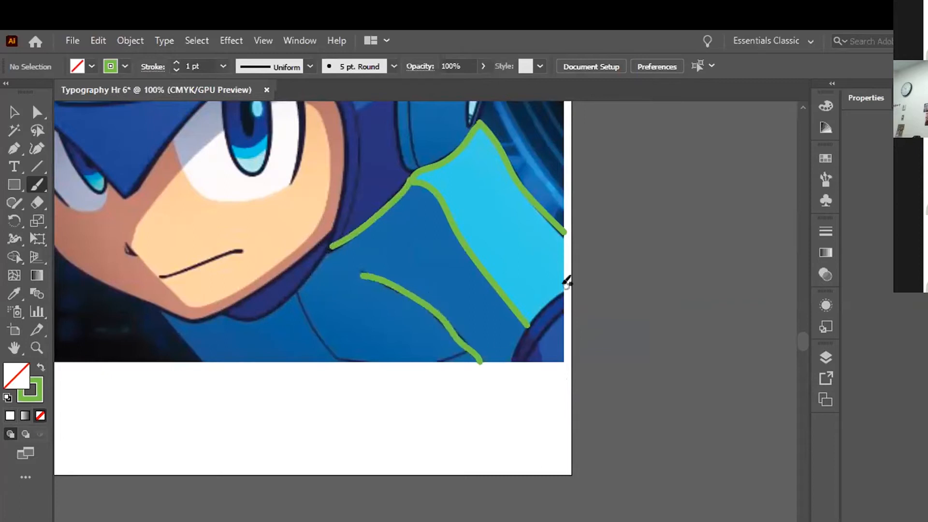
pyautogui.moveTo(566, 292)
pyautogui.mouseDown()
pyautogui.moveTo(524, 324)
pyautogui.moveTo(510, 362)
pyautogui.mouseUp()
pyautogui.moveTo(563, 307); pyautogui.dragTo(531, 361)
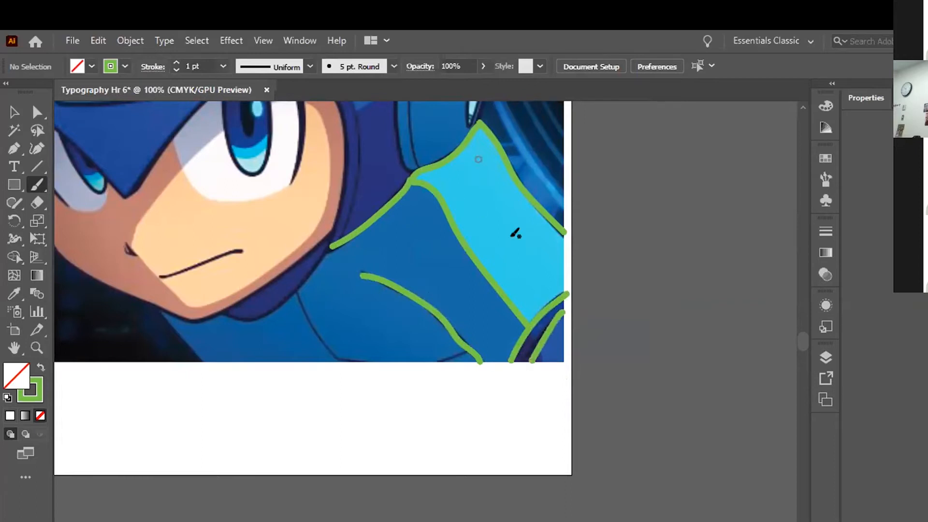
# Step: Trace the short crease branching off the shoulder fold and the chest seam running down from the helmet
pyautogui.hscroll(-5, 531, 285)
pyautogui.moveTo(670, 349); pyautogui.dragTo(633, 361)
pyautogui.moveTo(563, 360)
pyautogui.mouseDown()
pyautogui.moveTo(535, 354)
pyautogui.moveTo(493, 294)
pyautogui.mouseUp()
# Step: Trace the helmet's lower edge from beneath the chin to the shoulder line, replacing the first attempt with a new stroke
pyautogui.moveTo(529, 241)
pyautogui.mouseDown()
pyautogui.moveTo(482, 299)
pyautogui.moveTo(428, 312)
pyautogui.mouseUp()
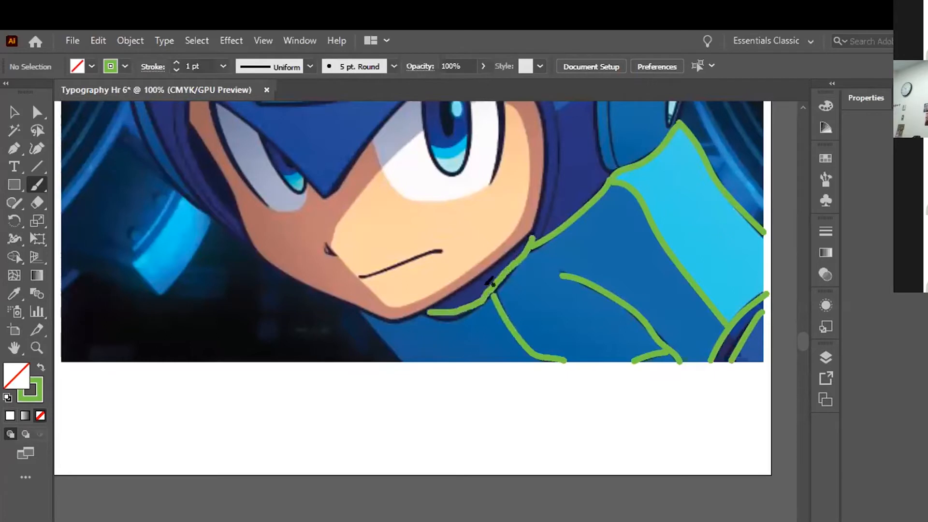
pyautogui.hscroll(5, 490, 282)
pyautogui.scroll(3, 488, 280)
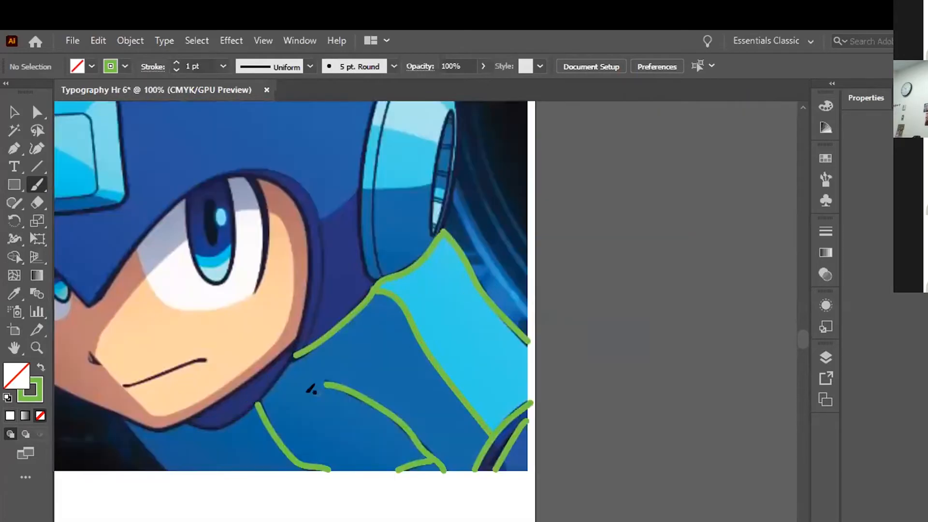
pyautogui.scroll(-3, 310, 390)
pyautogui.hscroll(-3, 311, 389)
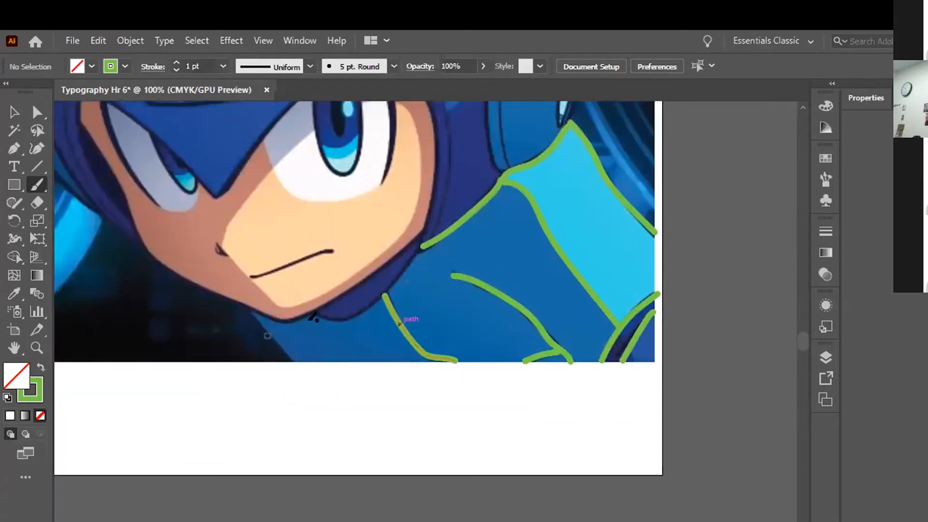
pyautogui.moveTo(310, 311)
pyautogui.mouseDown()
pyautogui.moveTo(341, 324)
pyautogui.moveTo(363, 314)
pyautogui.moveTo(421, 245)
pyautogui.mouseUp()
# Step: Trace the helmet's shadow edge beside the ear piece and the two rim lines on the ear piece's lower half
pyautogui.scroll(1, 466, 236)
pyautogui.scroll(2, 466, 236)
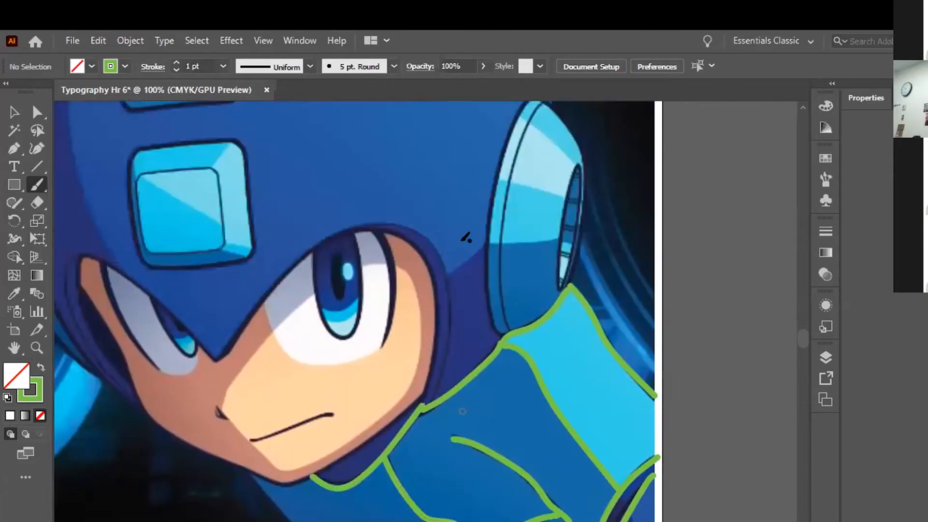
pyautogui.scroll(1, 466, 241)
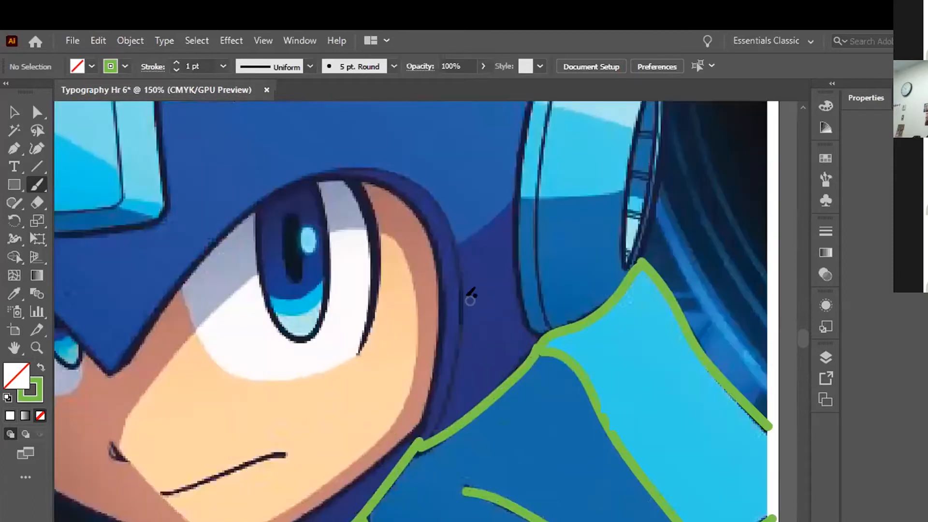
pyautogui.hscroll(-3, 445, 303)
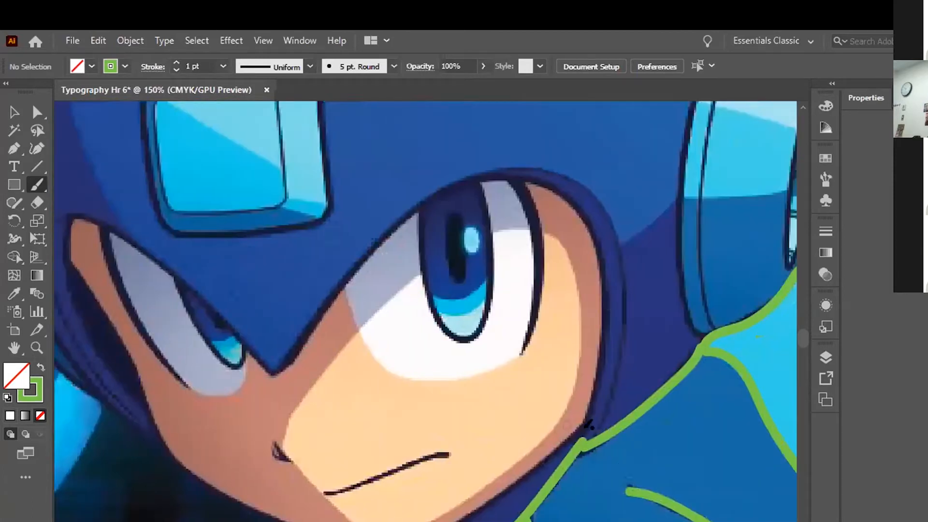
pyautogui.hscroll(2, 548, 444)
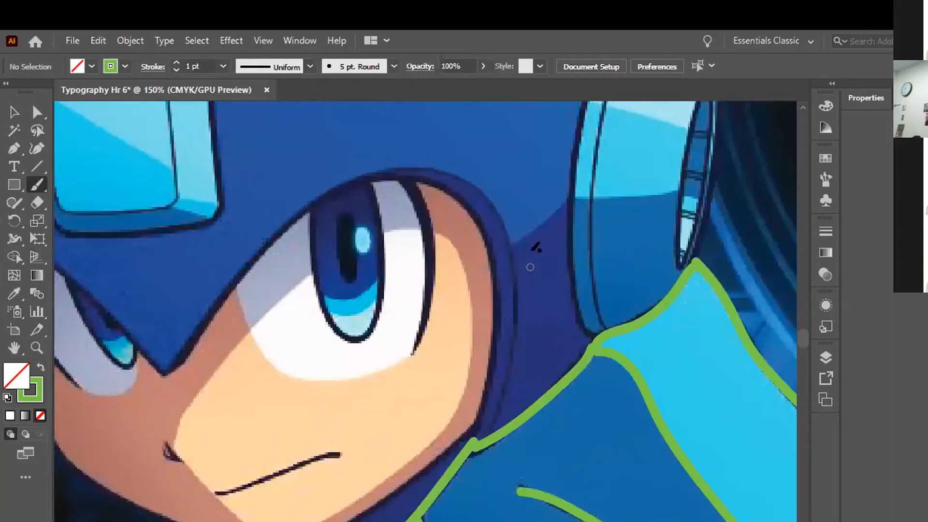
pyautogui.moveTo(572, 193); pyautogui.dragTo(518, 236)
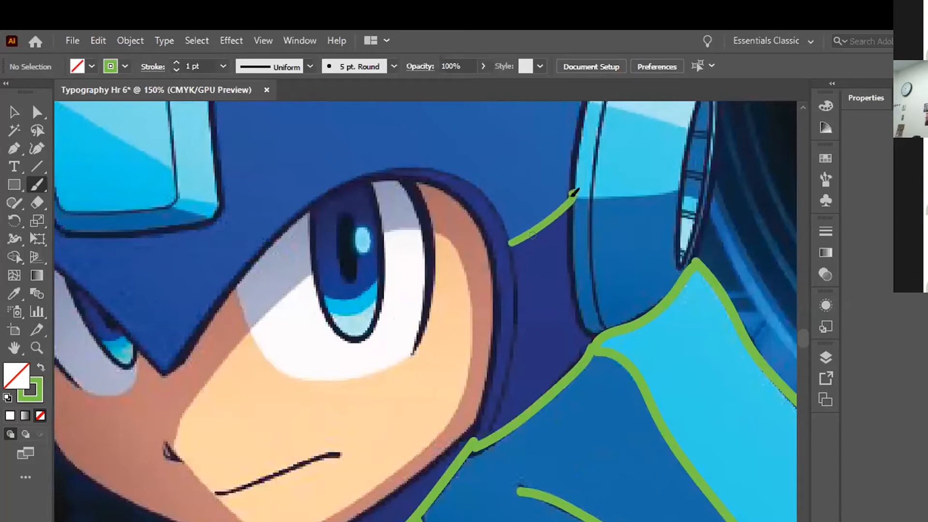
pyautogui.moveTo(572, 207)
pyautogui.mouseDown()
pyautogui.moveTo(575, 303)
pyautogui.moveTo(598, 337)
pyautogui.mouseUp()
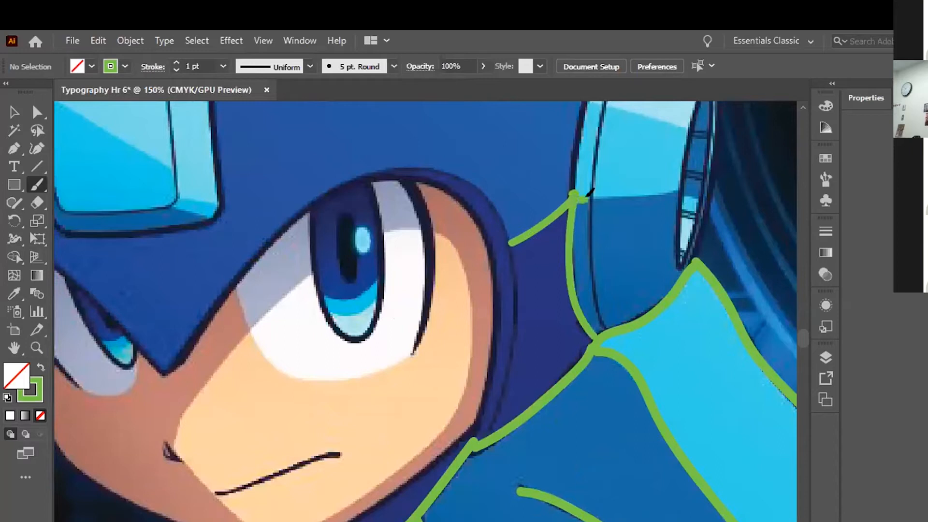
pyautogui.moveTo(590, 189)
pyautogui.mouseDown()
pyautogui.moveTo(588, 254)
pyautogui.moveTo(611, 323)
pyautogui.mouseUp()
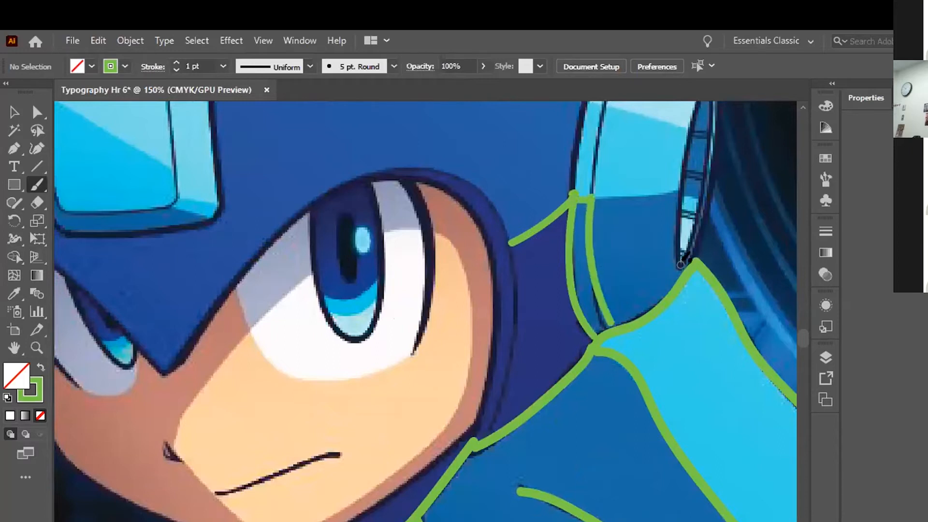
# Step: Trace the ear piece's shading boundaries, upper rim, outer contour and narrow side opening
pyautogui.scroll(4, 652, 270)
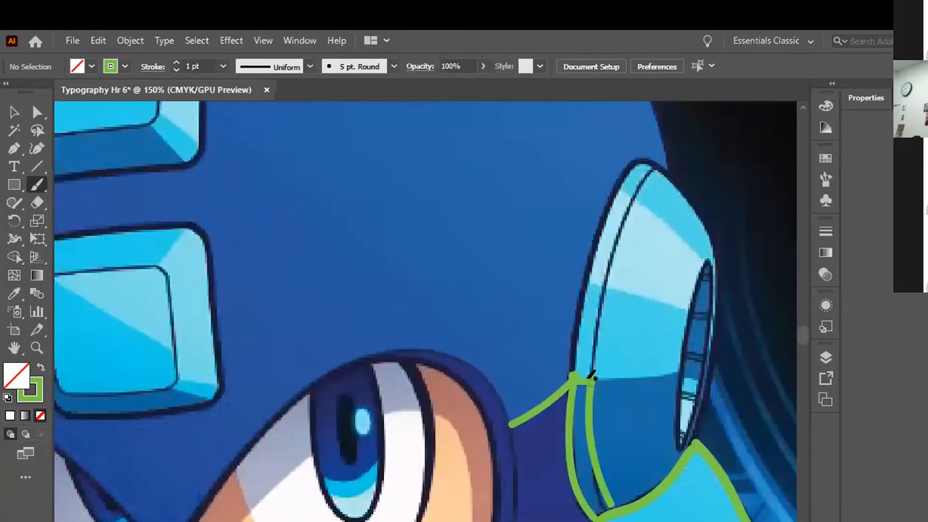
pyautogui.moveTo(610, 375)
pyautogui.mouseDown()
pyautogui.moveTo(680, 368)
pyautogui.moveTo(676, 442)
pyautogui.moveTo(685, 429)
pyautogui.mouseUp()
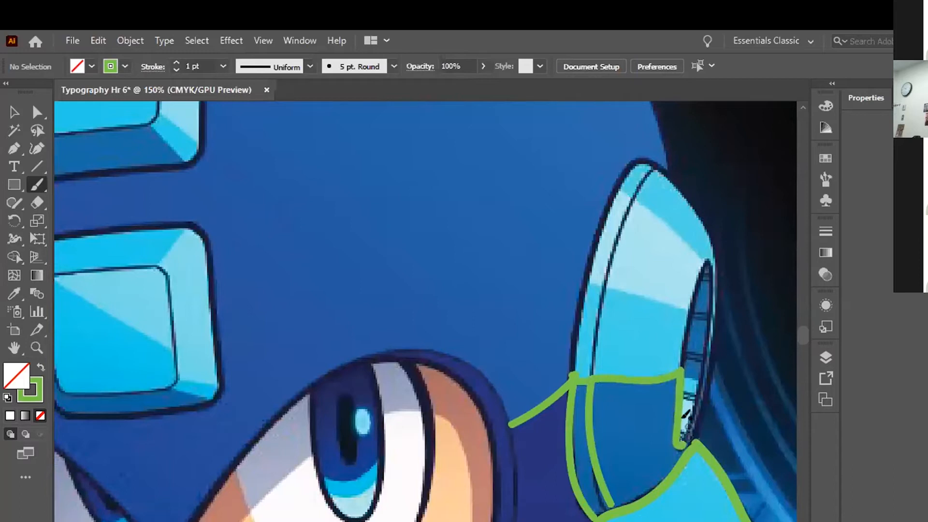
pyautogui.moveTo(714, 270)
pyautogui.mouseDown()
pyautogui.moveTo(707, 261)
pyautogui.moveTo(692, 296)
pyautogui.moveTo(679, 377)
pyautogui.mouseUp()
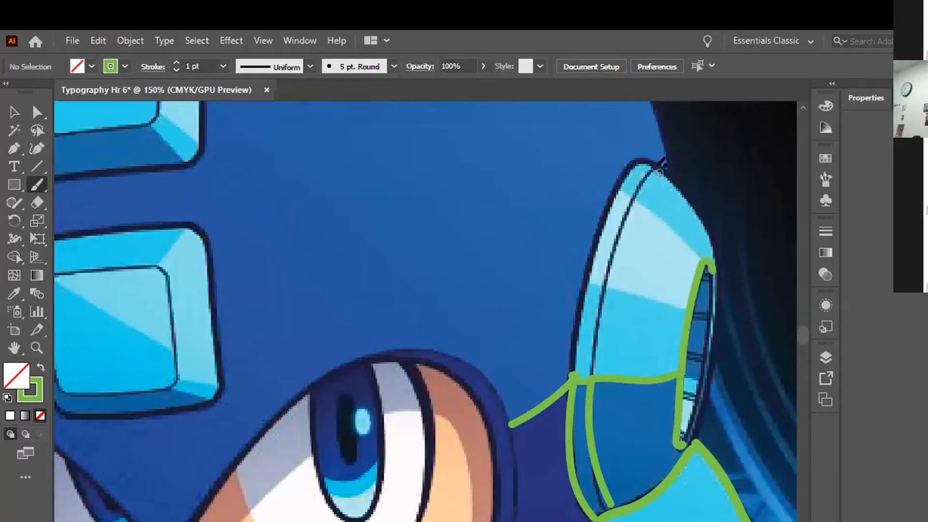
pyautogui.moveTo(650, 171)
pyautogui.mouseDown()
pyautogui.moveTo(598, 281)
pyautogui.moveTo(595, 372)
pyautogui.mouseUp()
pyautogui.moveTo(600, 284)
pyautogui.mouseDown()
pyautogui.moveTo(634, 285)
pyautogui.moveTo(695, 312)
pyautogui.mouseUp()
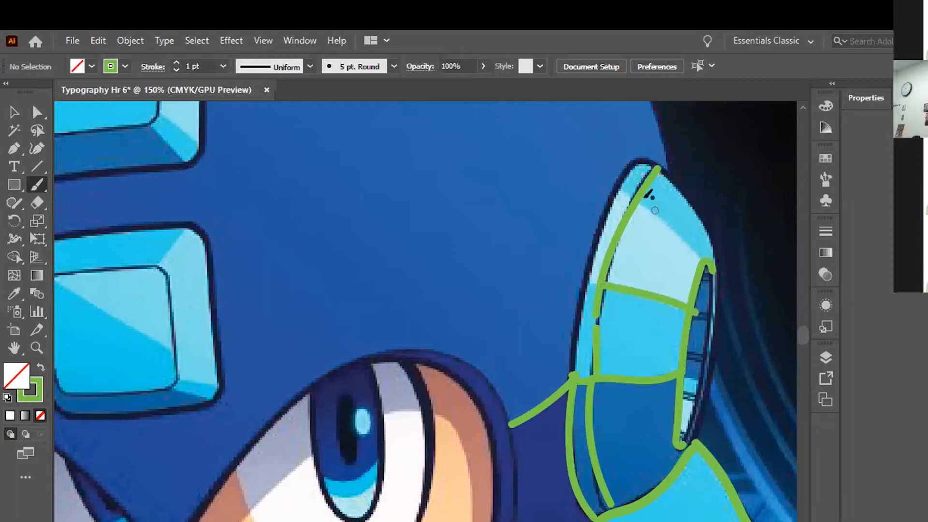
pyautogui.moveTo(642, 198)
pyautogui.mouseDown()
pyautogui.moveTo(693, 258)
pyautogui.moveTo(715, 266)
pyautogui.moveTo(695, 198)
pyautogui.moveTo(649, 156)
pyautogui.moveTo(633, 161)
pyautogui.moveTo(638, 151)
pyautogui.moveTo(575, 284)
pyautogui.moveTo(572, 378)
pyautogui.mouseUp()
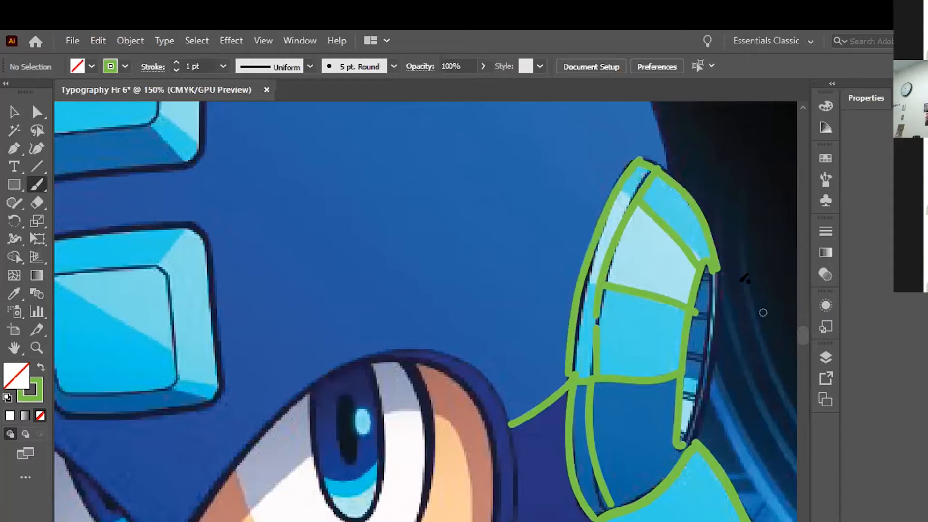
pyautogui.moveTo(719, 263)
pyautogui.mouseDown()
pyautogui.moveTo(707, 368)
pyautogui.moveTo(680, 444)
pyautogui.mouseUp()
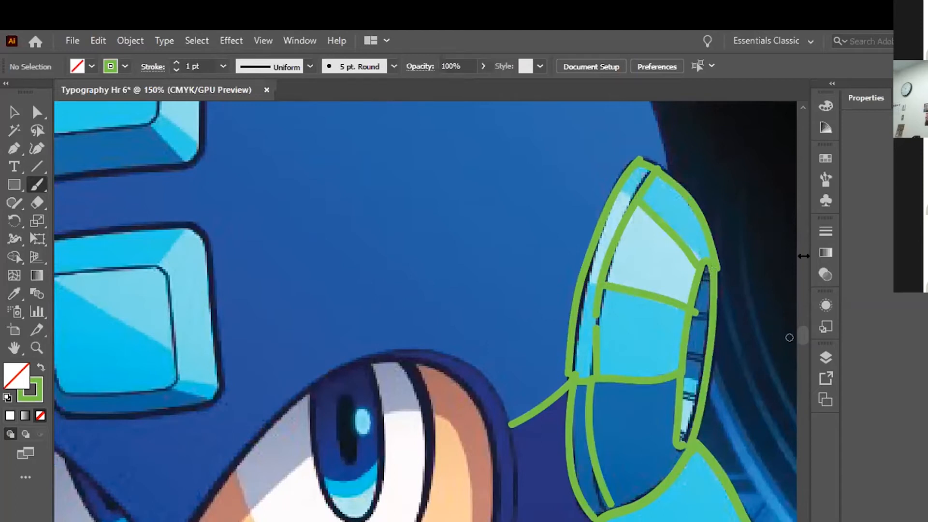
# Step: Trace the oval highlight on the upper part of the helmet
pyautogui.scroll(-2, 803, 256)
pyautogui.scroll(-2, 338, 376)
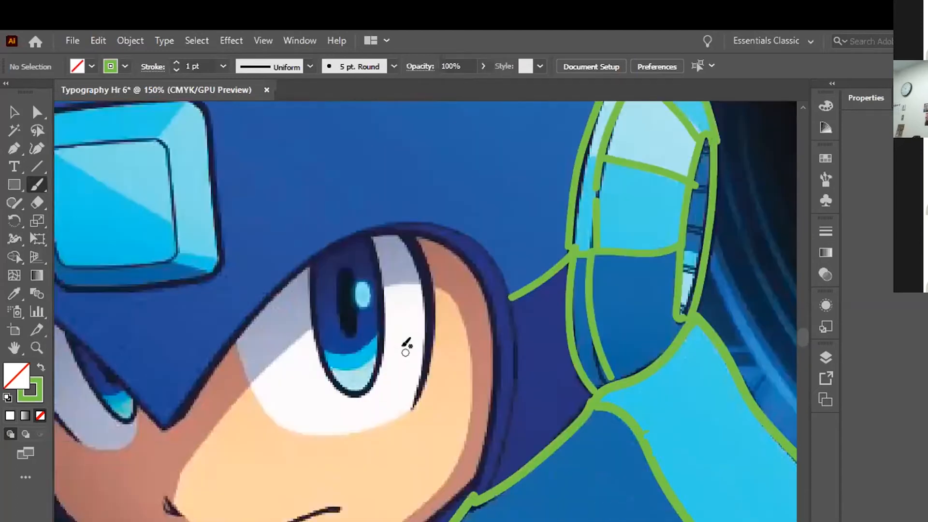
pyautogui.scroll(7, 404, 348)
pyautogui.scroll(8, 465, 314)
pyautogui.scroll(-1, 445, 305)
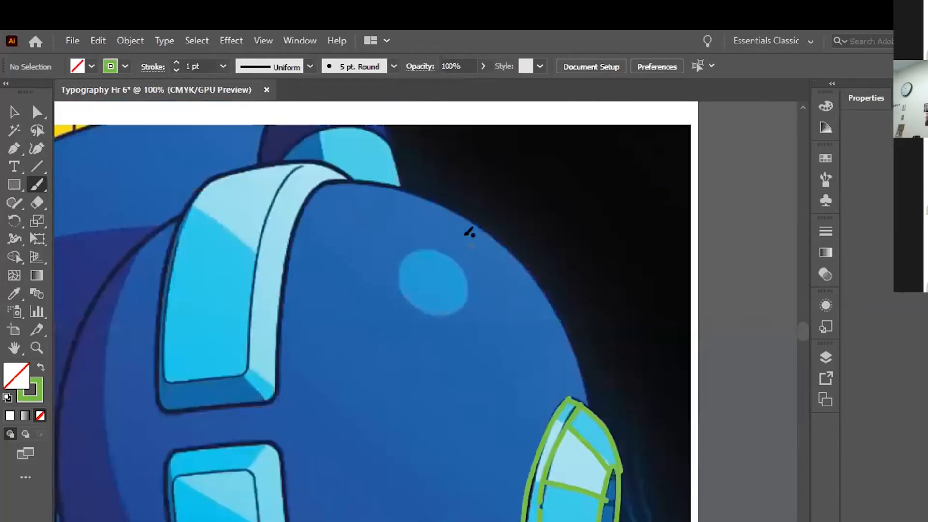
pyautogui.moveTo(443, 252)
pyautogui.mouseDown()
pyautogui.moveTo(401, 249)
pyautogui.moveTo(394, 283)
pyautogui.moveTo(404, 299)
pyautogui.moveTo(460, 310)
pyautogui.moveTo(463, 284)
pyautogui.moveTo(440, 263)
pyautogui.moveTo(412, 248)
pyautogui.moveTo(391, 260)
pyautogui.moveTo(390, 274)
pyautogui.moveTo(398, 293)
pyautogui.moveTo(441, 308)
pyautogui.moveTo(465, 295)
pyautogui.moveTo(450, 251)
pyautogui.mouseUp()
pyautogui.hotkey('ctrl', 'z')
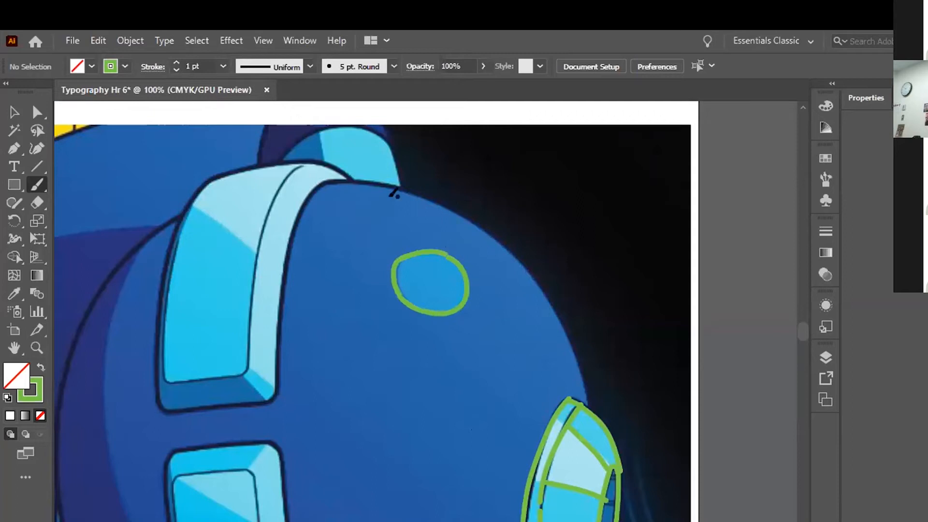
# Step: Trace the helmet's outer edge from the crest to the ear piece, redoing the first stroke, and fit the artboard in view
pyautogui.moveTo(331, 182)
pyautogui.mouseDown()
pyautogui.moveTo(381, 177)
pyautogui.moveTo(484, 227)
pyautogui.moveTo(563, 318)
pyautogui.moveTo(611, 414)
pyautogui.mouseUp()
pyautogui.hotkey('ctrl', 'z')
pyautogui.moveTo(324, 184)
pyautogui.mouseDown()
pyautogui.moveTo(401, 188)
pyautogui.moveTo(482, 225)
pyautogui.moveTo(526, 264)
pyautogui.moveTo(560, 315)
pyautogui.moveTo(589, 399)
pyautogui.mouseUp()
pyautogui.scroll(-5, 660, 431)
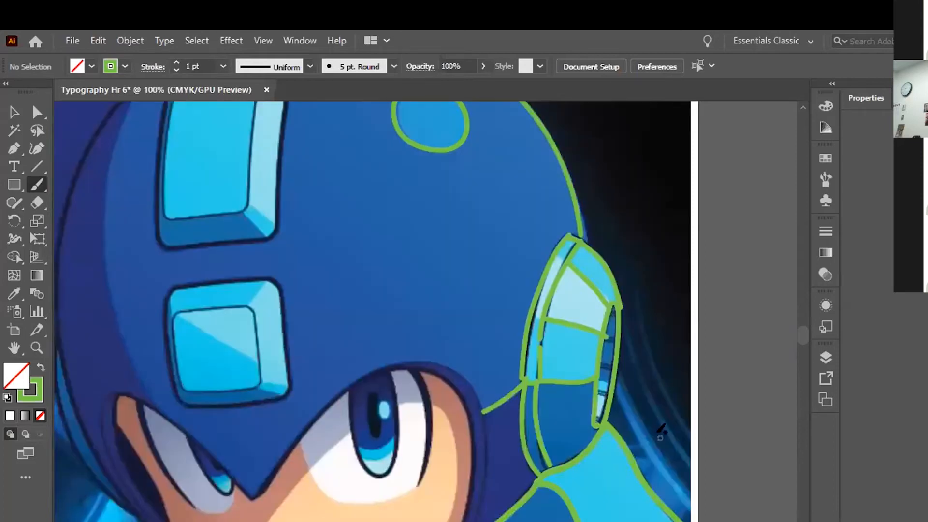
pyautogui.hotkey('ctrl', '0')
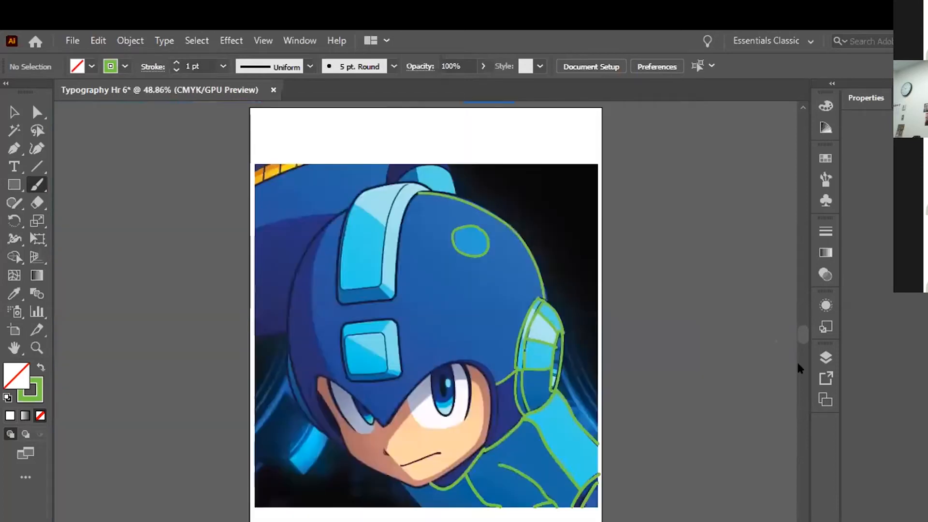
# Step: Toggle Layer 1's visibility repeatedly to check the green helmet and ear-piece tracing without the reference image
pyautogui.click(825, 356)
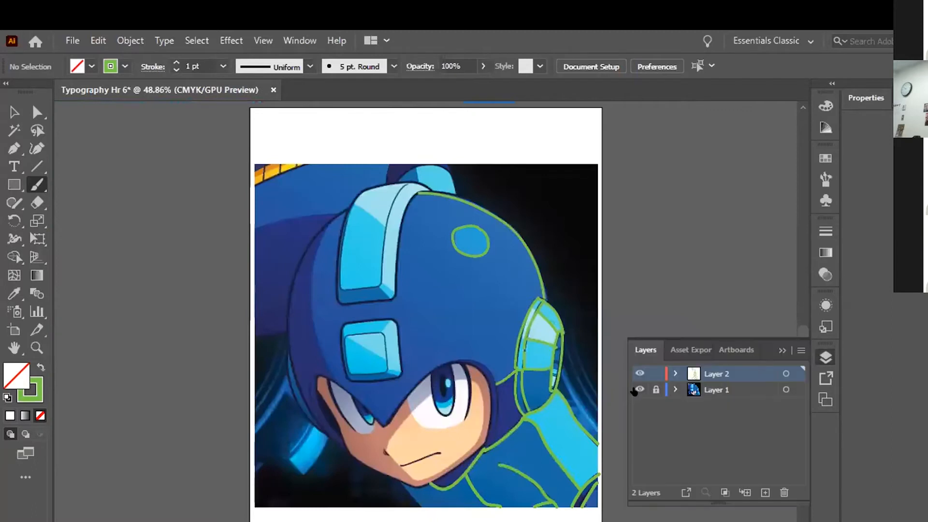
pyautogui.click(635, 390)
pyautogui.click(635, 389)
pyautogui.click(635, 390)
pyautogui.click(635, 390)
pyautogui.click(635, 390)
pyautogui.click(635, 390)
pyautogui.click(635, 390)
pyautogui.click(635, 390)
pyautogui.click(634, 391)
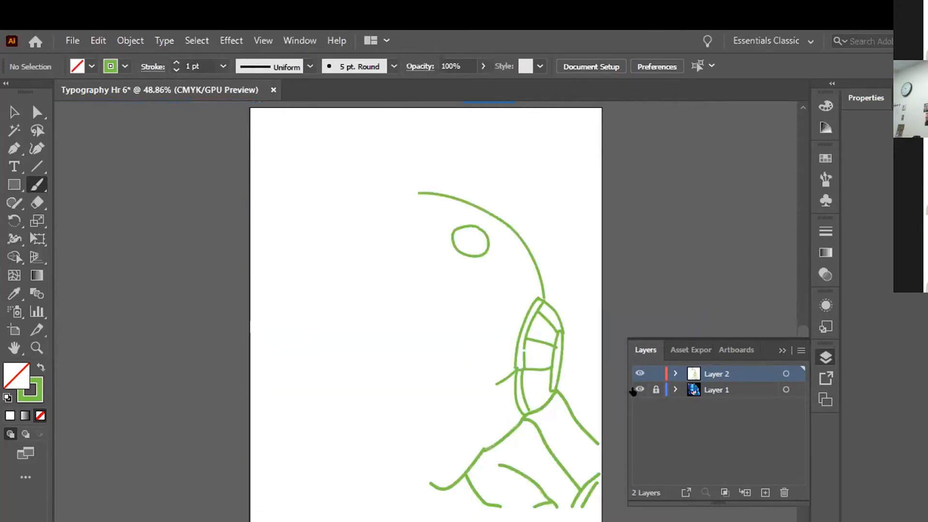
pyautogui.click(634, 392)
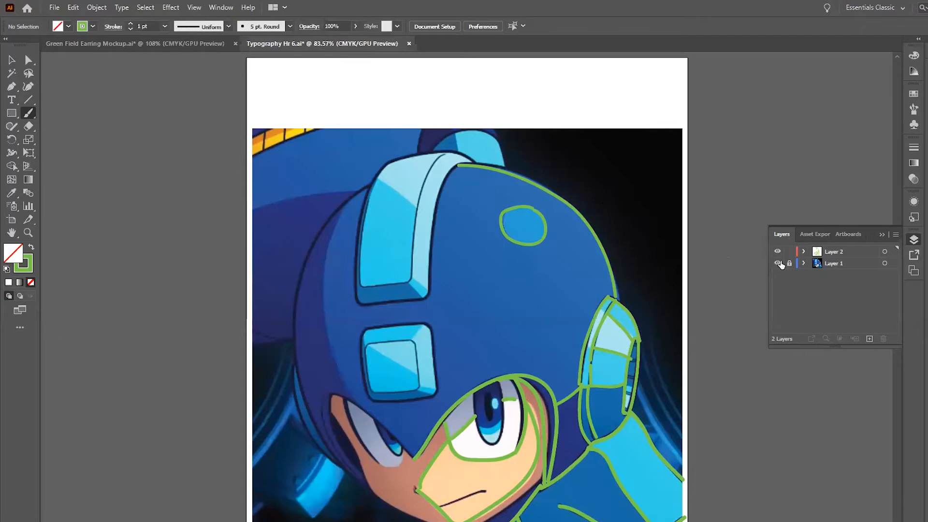
# Step: Hide and show Layer 1 and Layer 2 to compare the face and eye tracing with the reference image
pyautogui.click(777, 264)
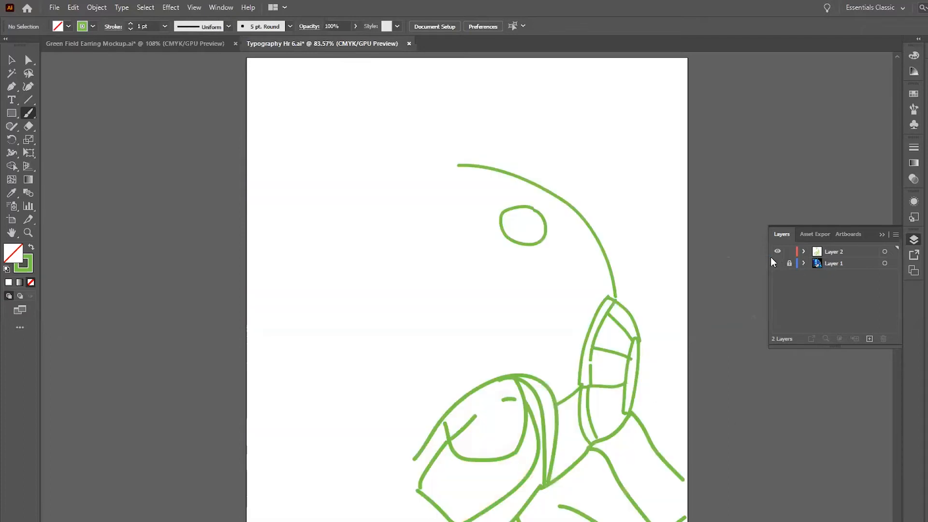
pyautogui.click(777, 263)
pyautogui.click(777, 263)
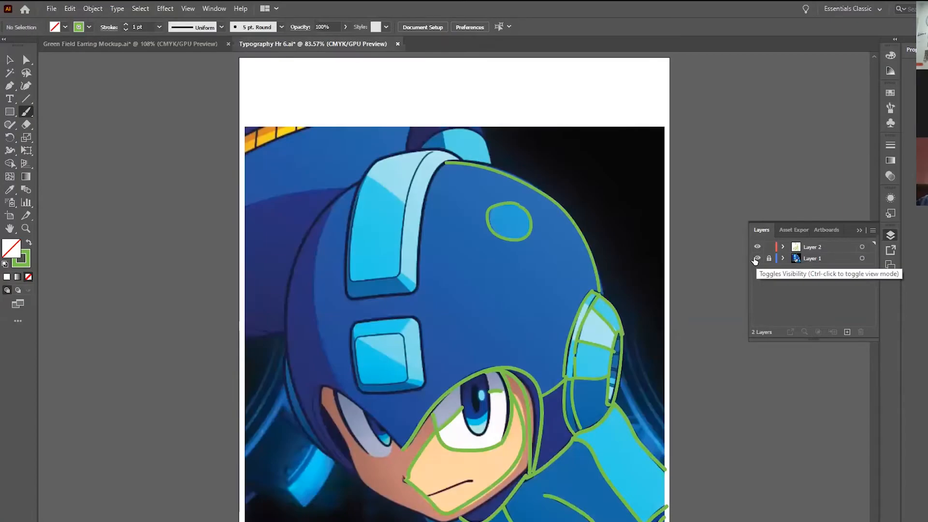
pyautogui.click(756, 259)
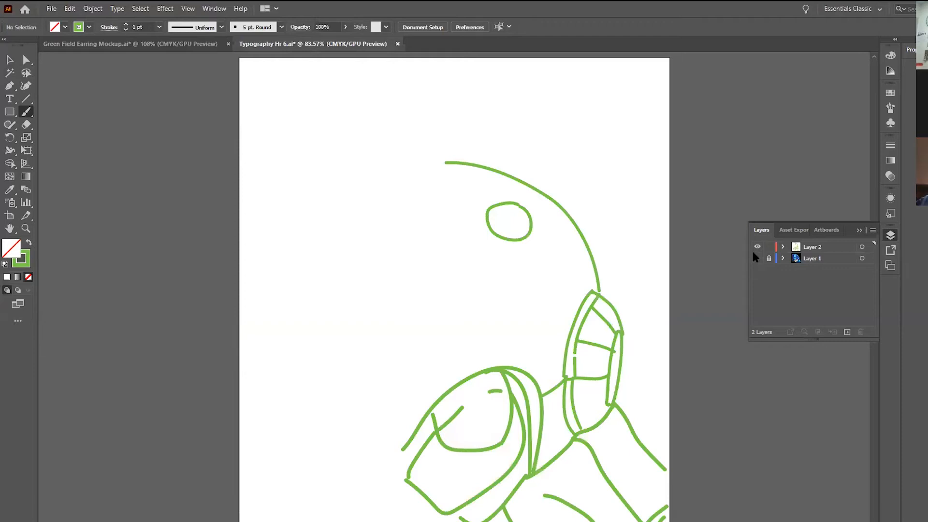
pyautogui.click(757, 258)
pyautogui.click(756, 247)
pyautogui.click(756, 248)
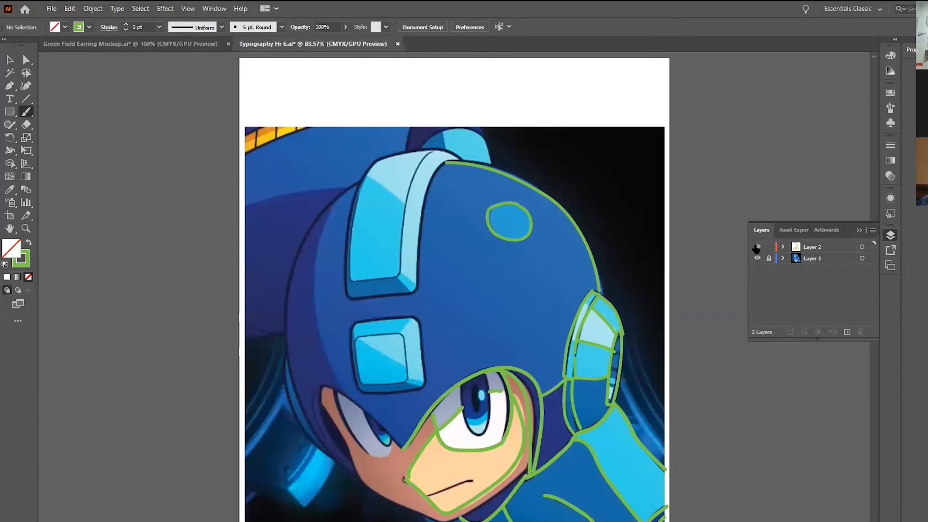
# Step: Add a new layer above Layer 2 for the text and lock Layer 2
pyautogui.click(816, 258)
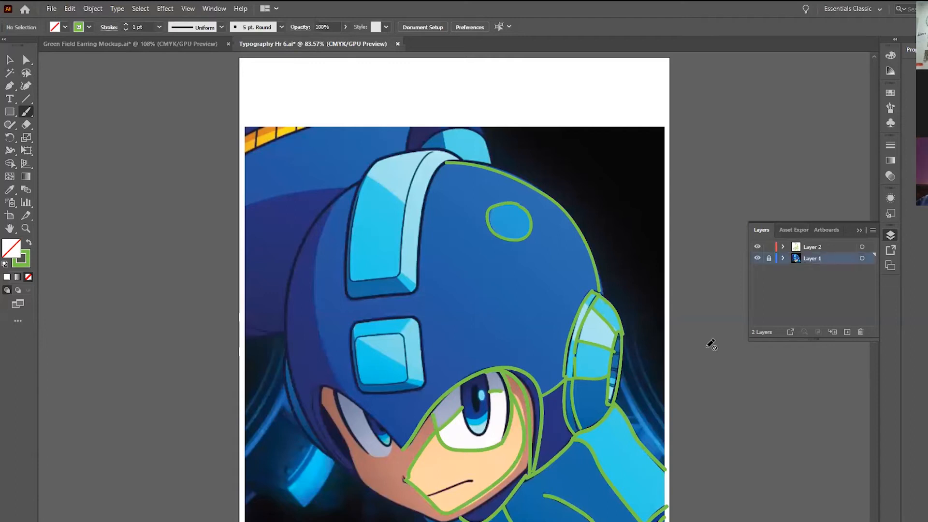
pyautogui.click(812, 246)
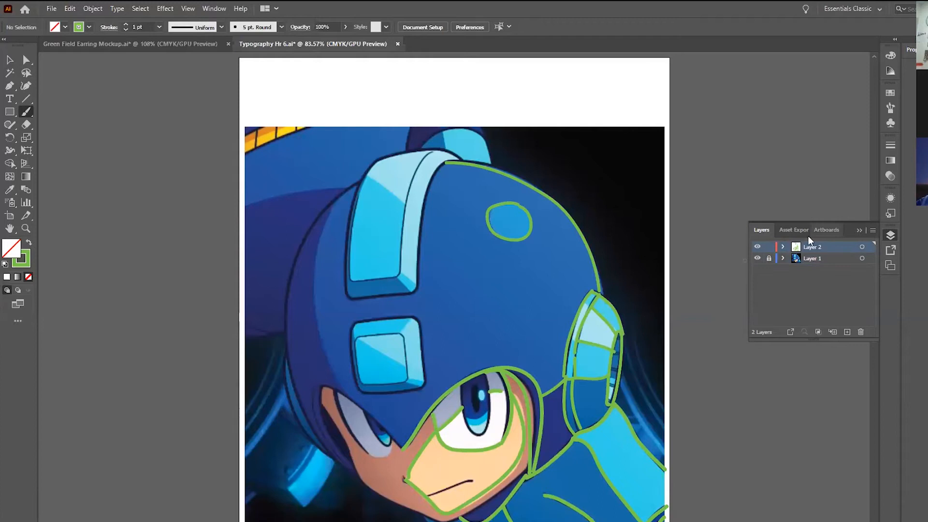
pyautogui.click(848, 332)
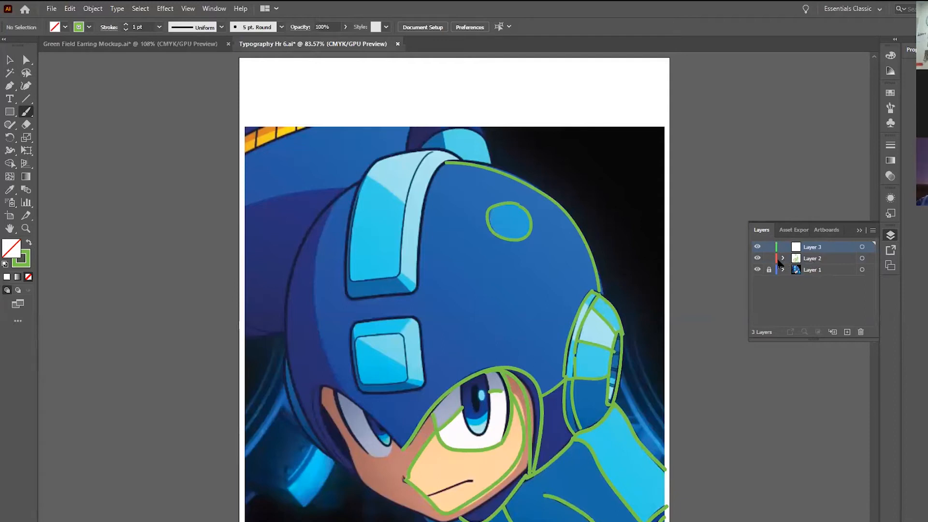
pyautogui.click(770, 259)
pyautogui.click(758, 259)
pyautogui.click(758, 259)
# Step: Hide the reference image on Layer 1, leaving the green tracing around the ear piece and collar in view
pyautogui.hotkey('ctrl', '=')
pyautogui.hotkey('ctrl', '=')
pyautogui.hotkey('ctrl', '=')
pyautogui.hscroll(5, 391, 283)
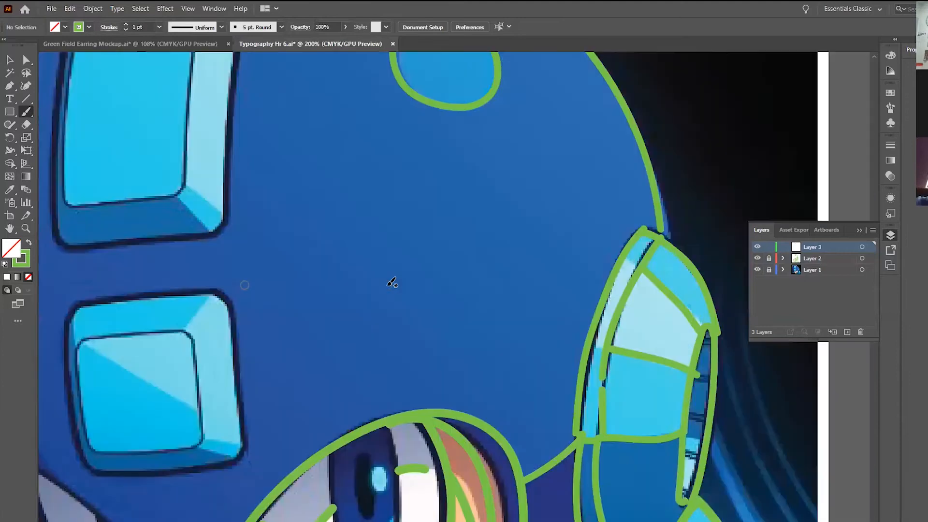
pyautogui.scroll(-5, 391, 282)
pyautogui.scroll(-1, 391, 283)
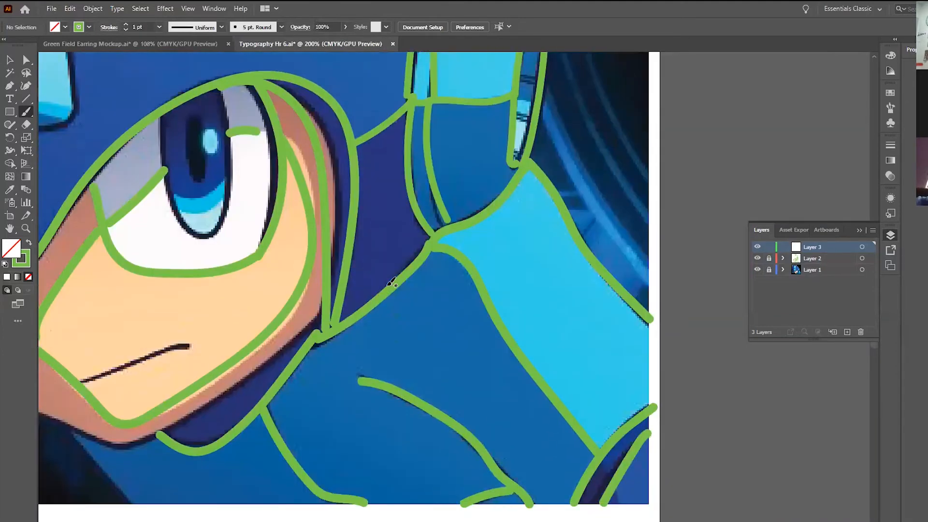
pyautogui.scroll(5, 391, 282)
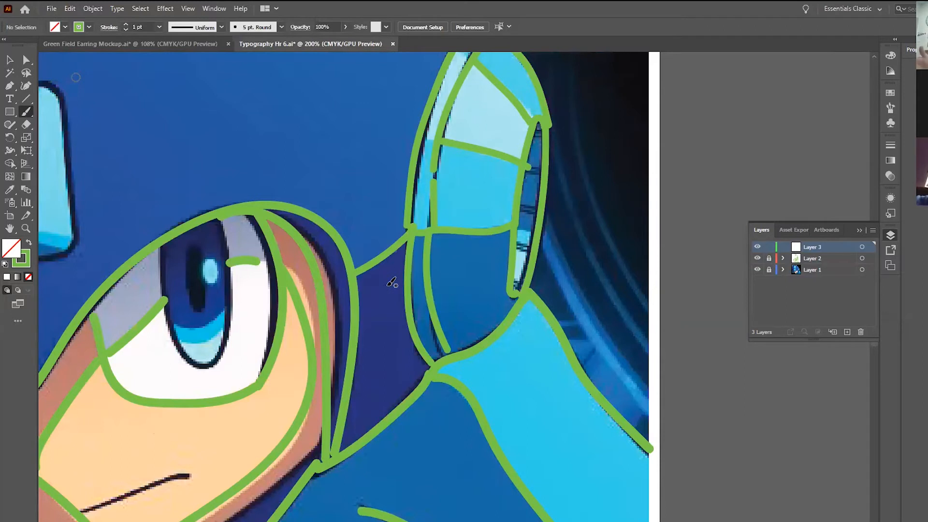
pyautogui.scroll(-3, 391, 283)
pyautogui.scroll(3, 392, 283)
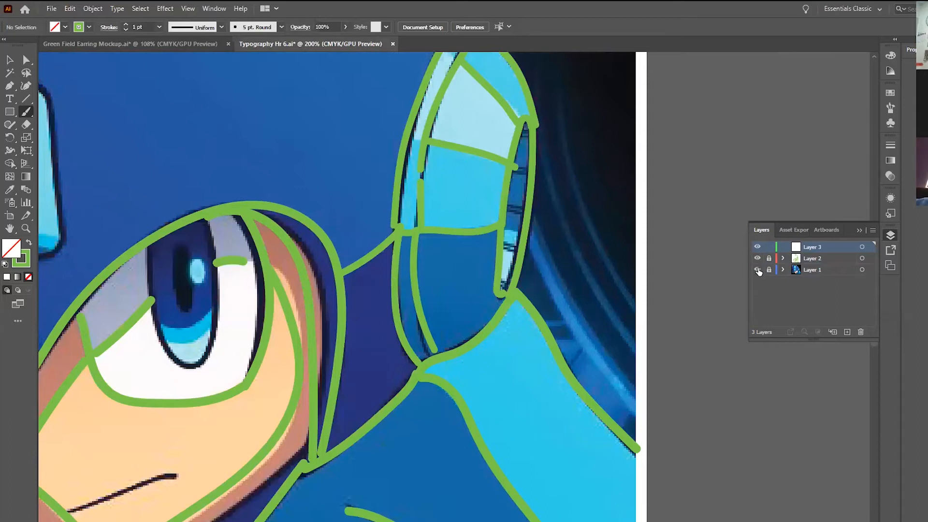
pyautogui.click(757, 269)
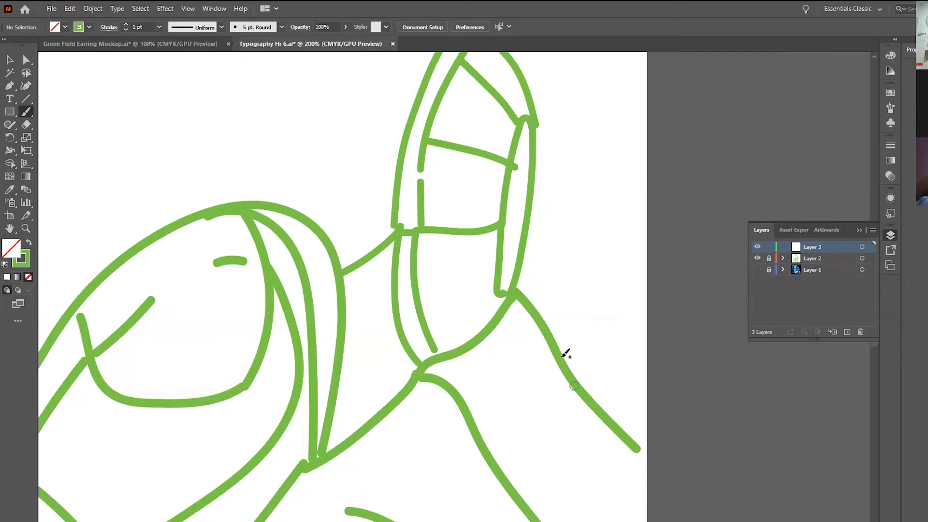
# Step: Place point text on Layer 3 beside the ear piece and set its font to Impact
pyautogui.click(10, 99)
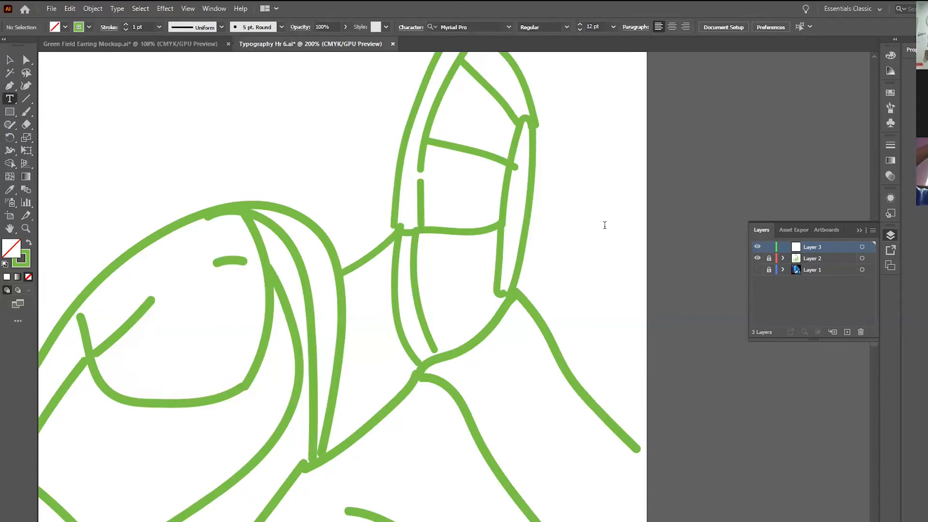
pyautogui.click(605, 225)
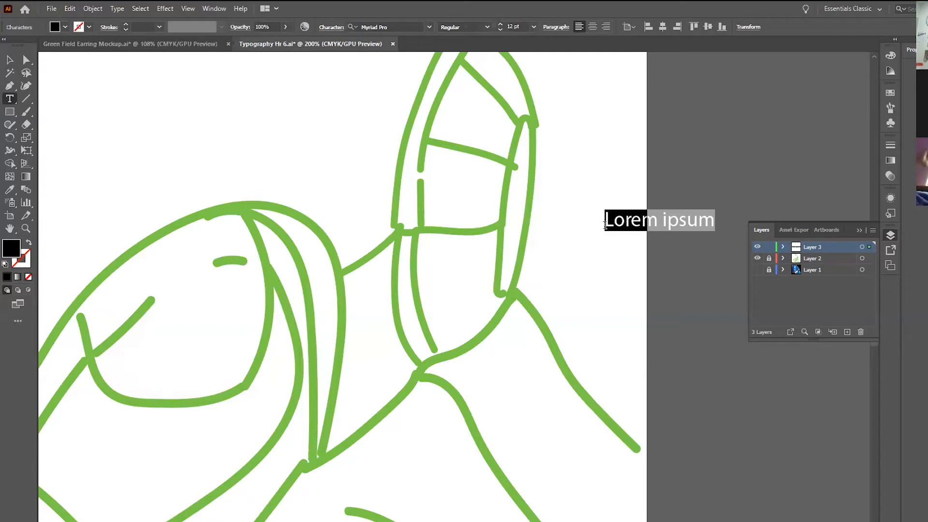
pyautogui.click(414, 27)
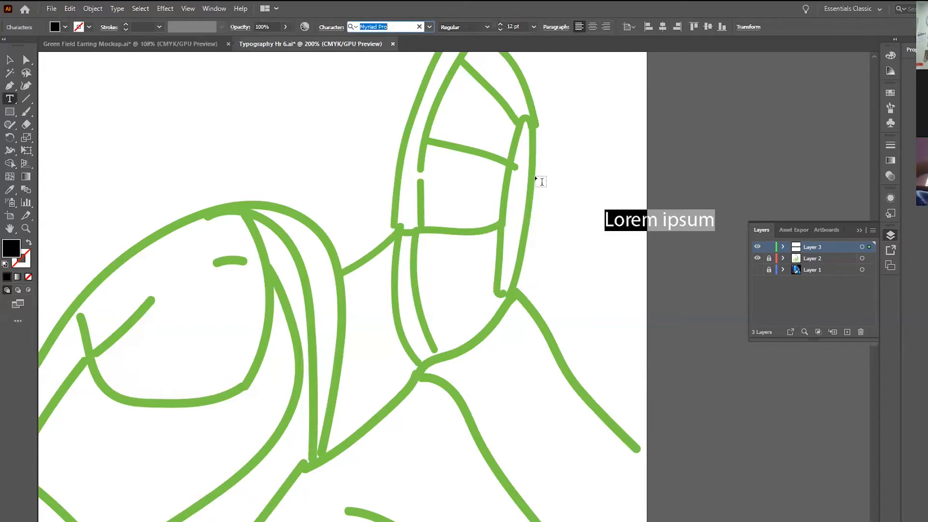
pyautogui.write('Impact')
pyautogui.press('Return')
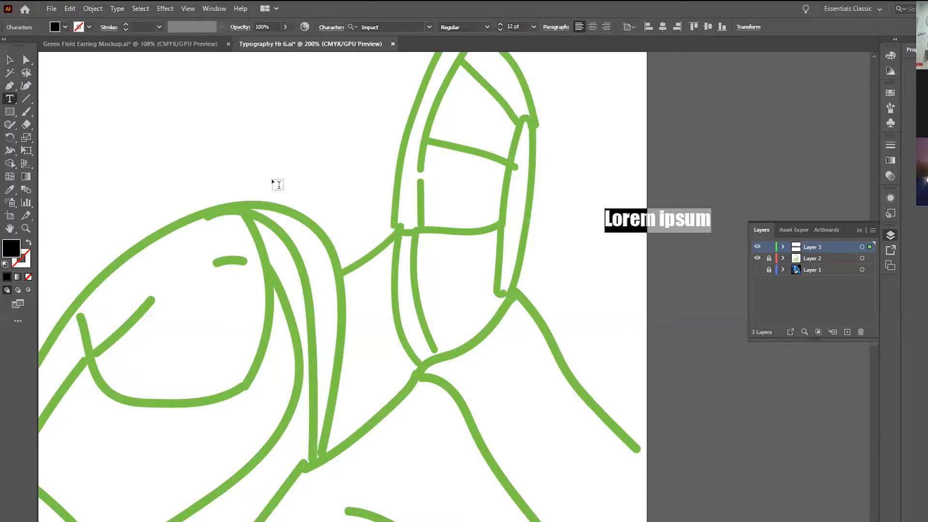
# Step: Replace the placeholder text with MEGA and finish the text entry
pyautogui.write('M')
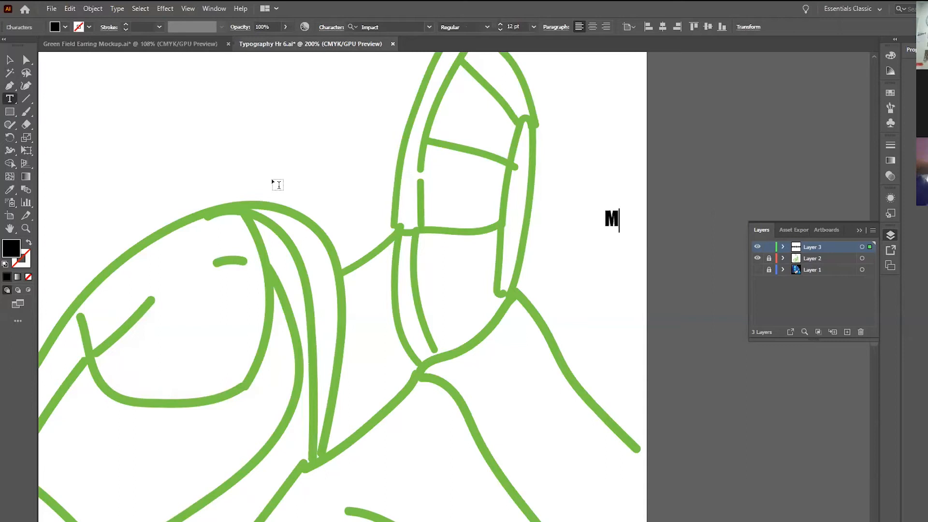
pyautogui.write('EA')
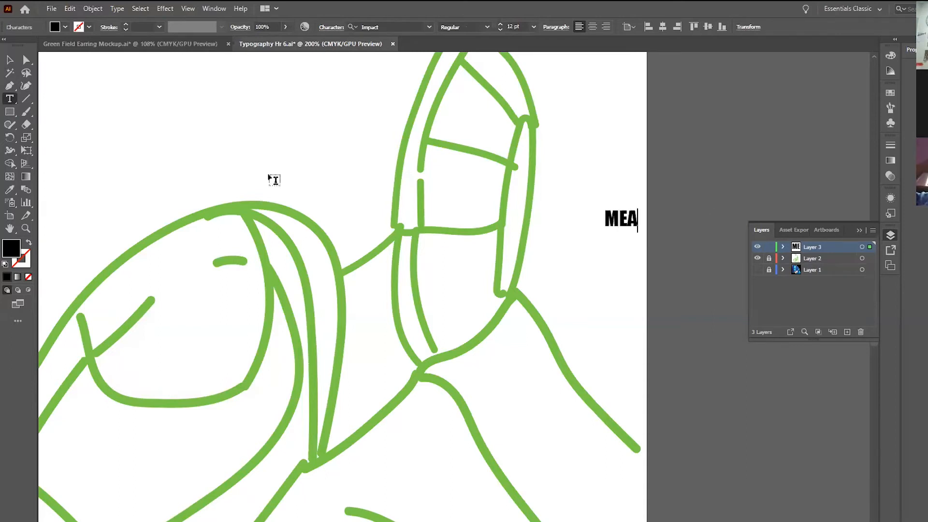
pyautogui.press('BackSpace')
pyautogui.write('GFA')
pyautogui.press('BackSpace')
pyautogui.press('BackSpace')
pyautogui.write('A')
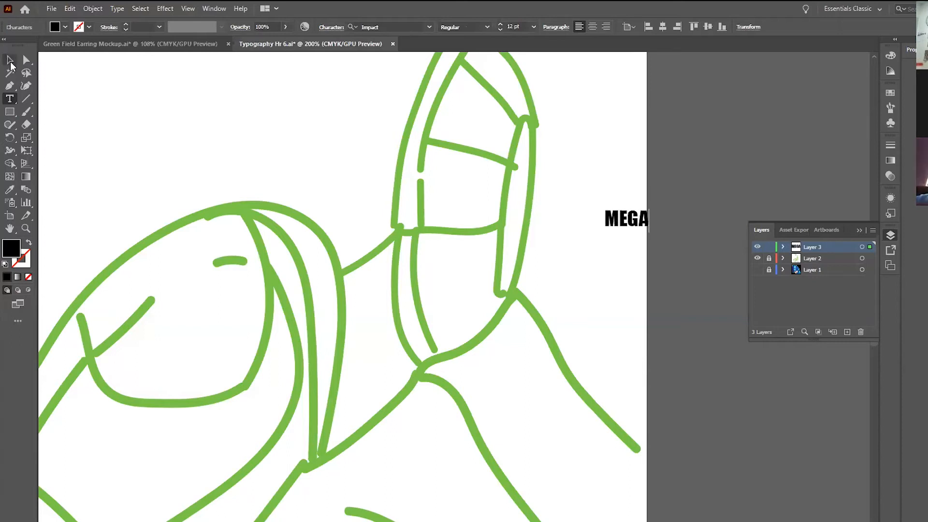
pyautogui.press('Escape')
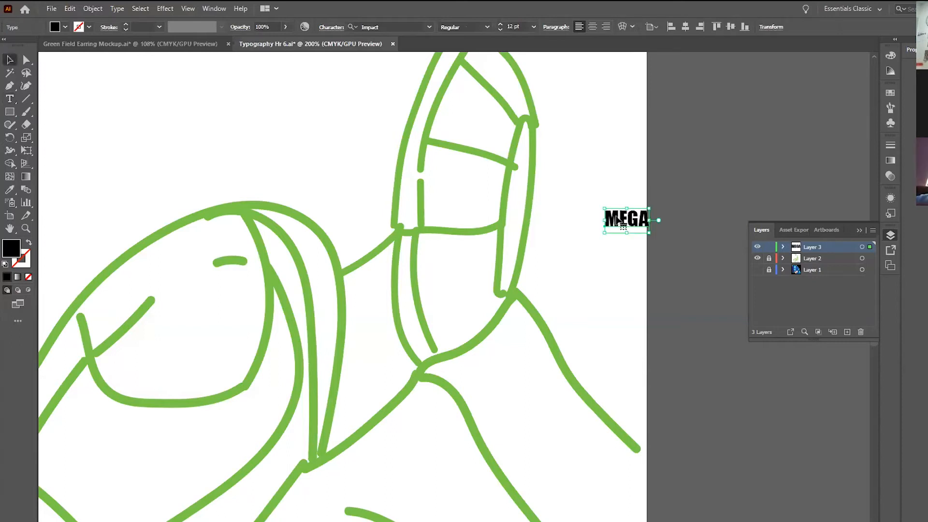
# Step: Move the MEGA text onto the band below the ear piece and enlarge it to about 33 pt
pyautogui.hotkey('ctrl', 'z')
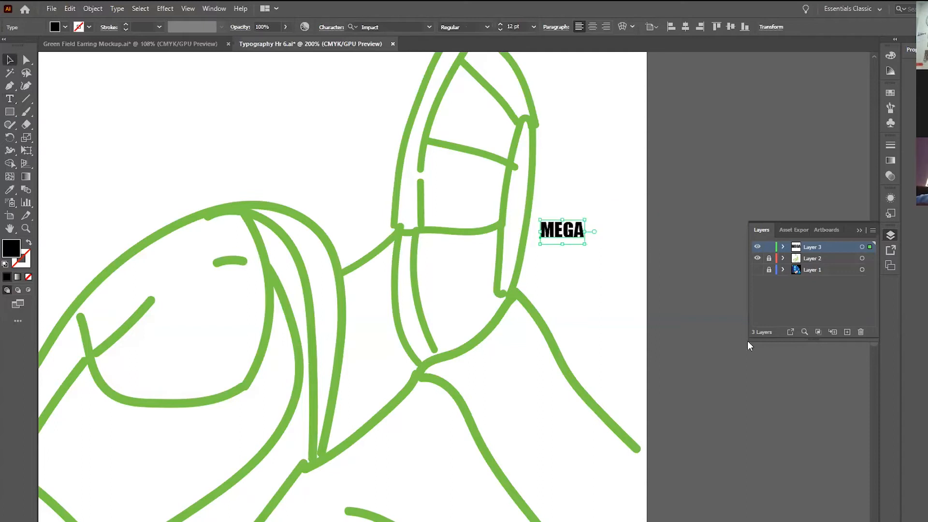
pyautogui.moveTo(746, 340); pyautogui.dragTo(694, 288)
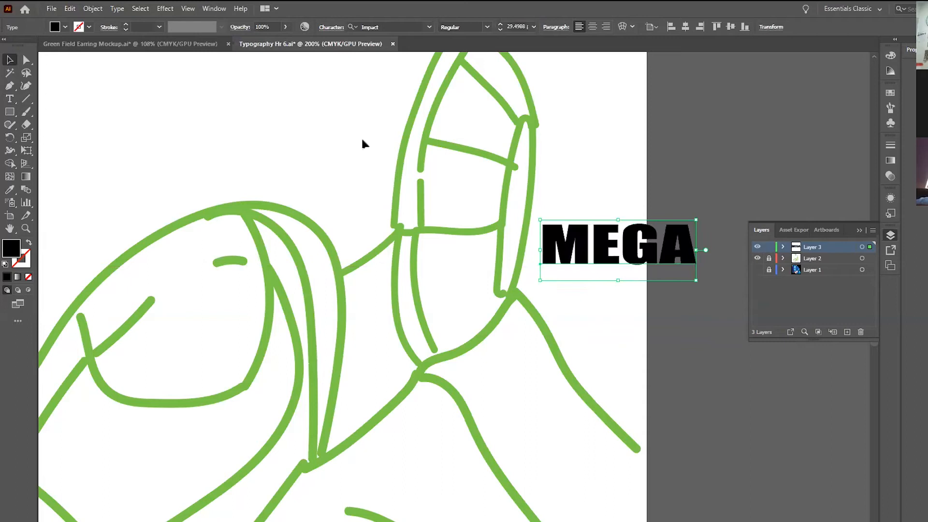
pyautogui.moveTo(652, 251); pyautogui.dragTo(571, 421)
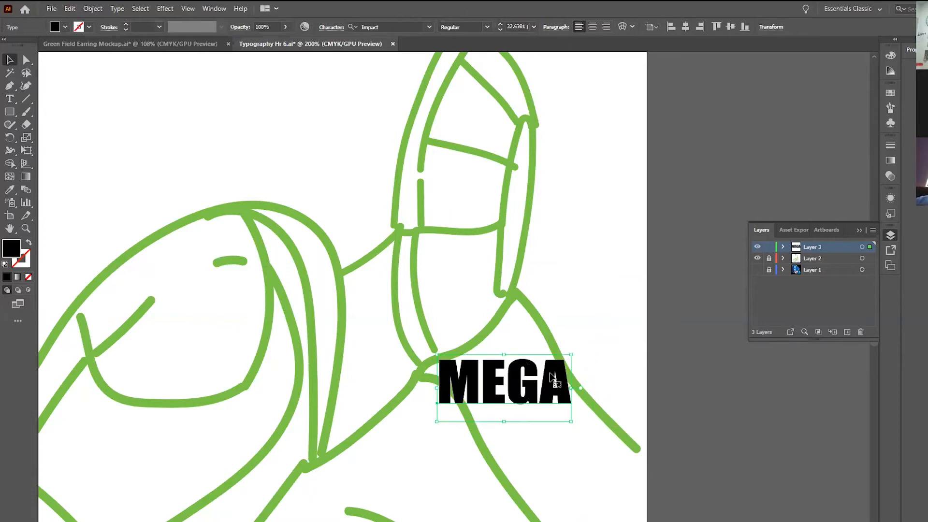
# Step: Try rotating the MEGA text along the sloping band and enlarging it to about 75 pt, and undo these changes
pyautogui.moveTo(574, 353); pyautogui.dragTo(608, 500)
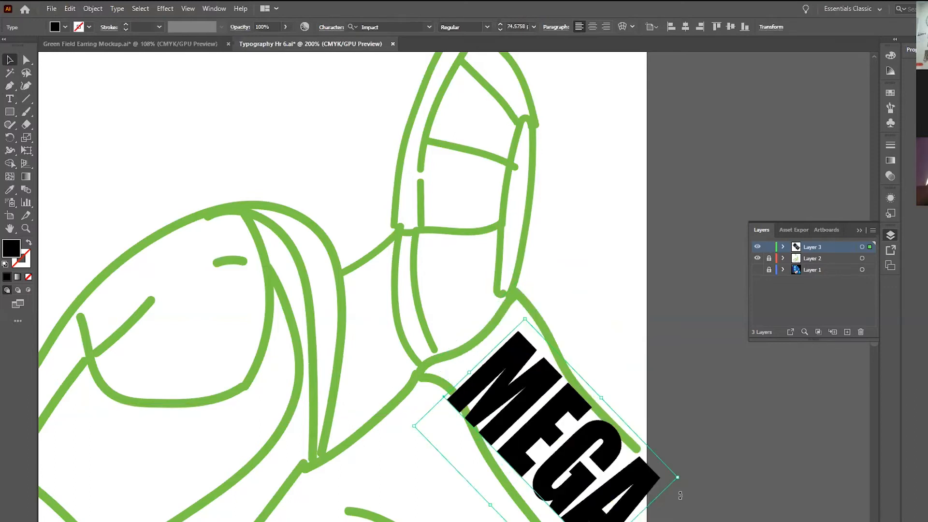
pyautogui.moveTo(680, 495); pyautogui.dragTo(623, 483)
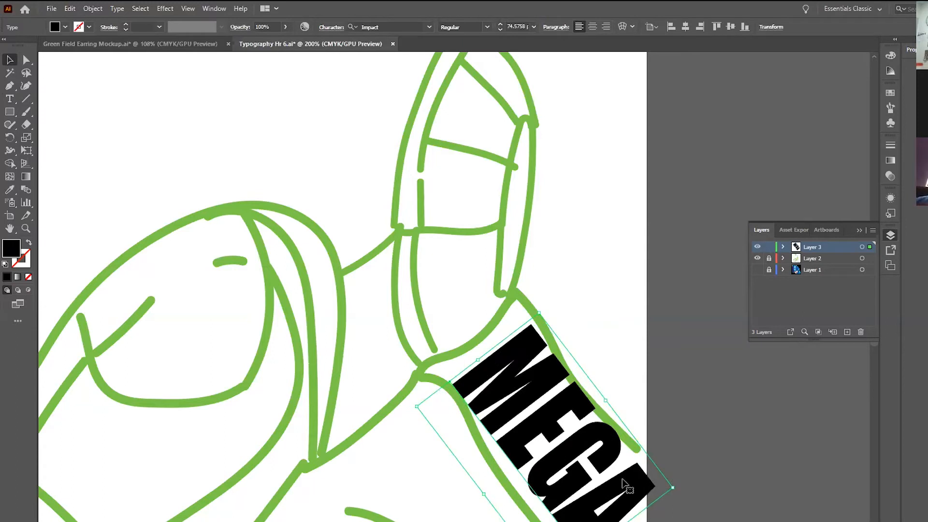
pyautogui.click(607, 387)
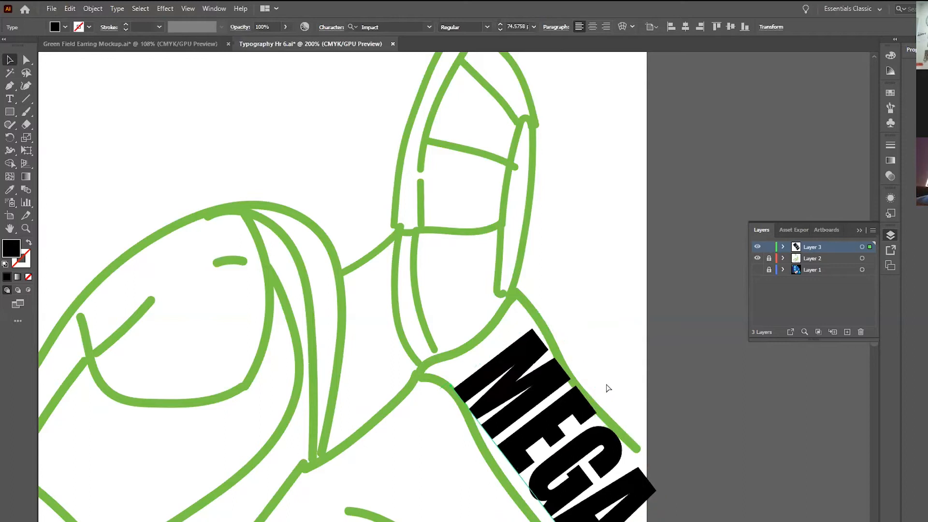
pyautogui.hotkey('ctrl', 'z')
pyautogui.hotkey('ctrl', 'z')
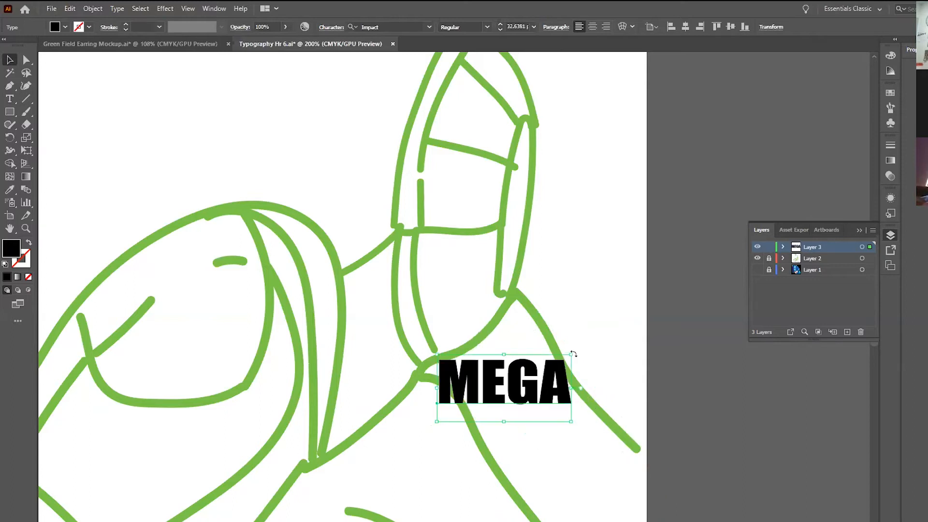
# Step: Enlarge the MEGA text to about 54 pt and apply an envelope mesh with 1 row and 1 column
pyautogui.moveTo(571, 353); pyautogui.dragTo(616, 312)
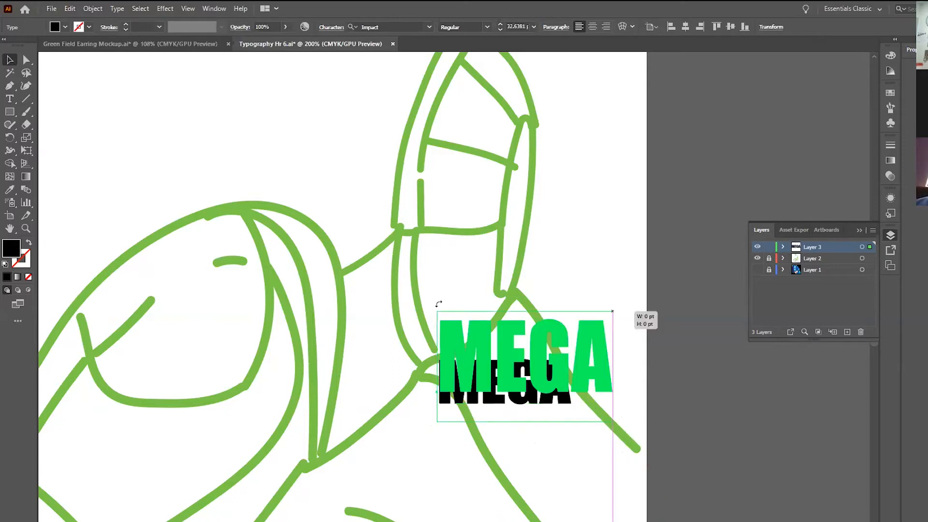
pyautogui.moveTo(624, 358); pyautogui.dragTo(623, 359)
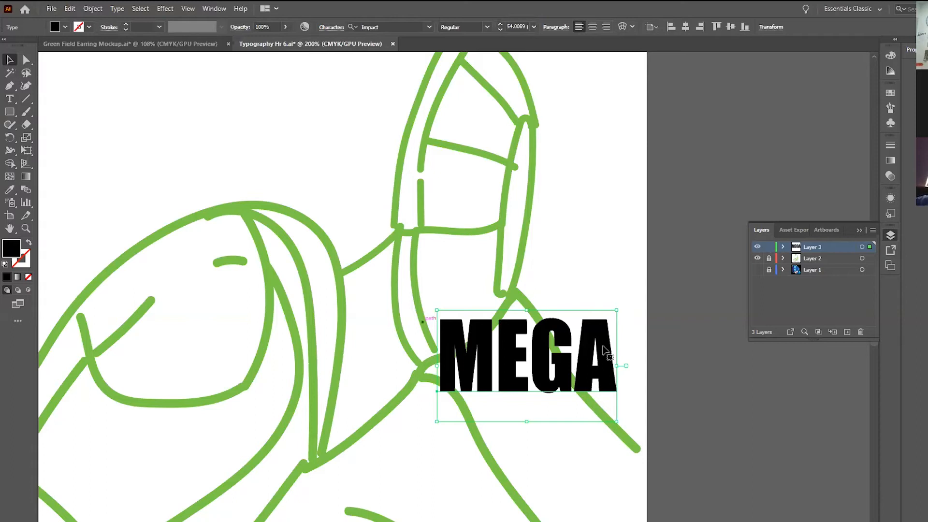
pyautogui.click(93, 10)
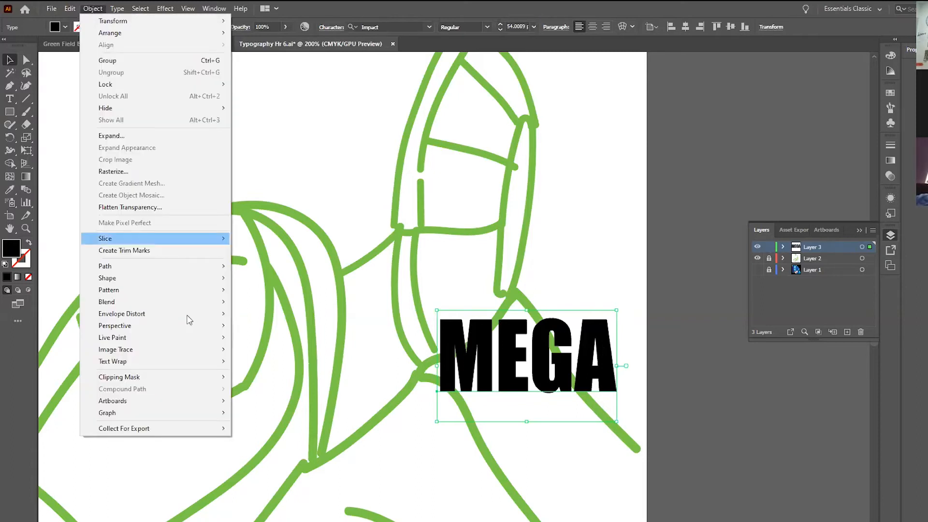
pyautogui.moveTo(189, 320)
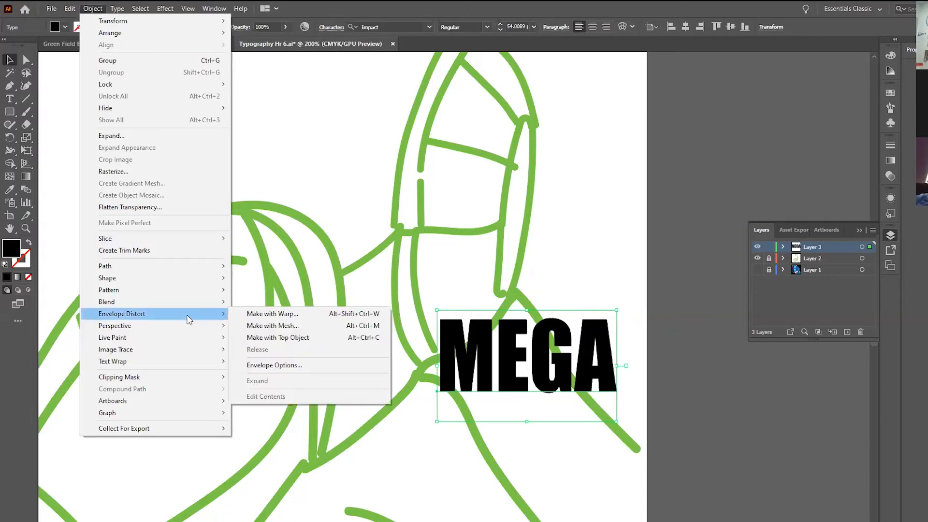
pyautogui.click(260, 328)
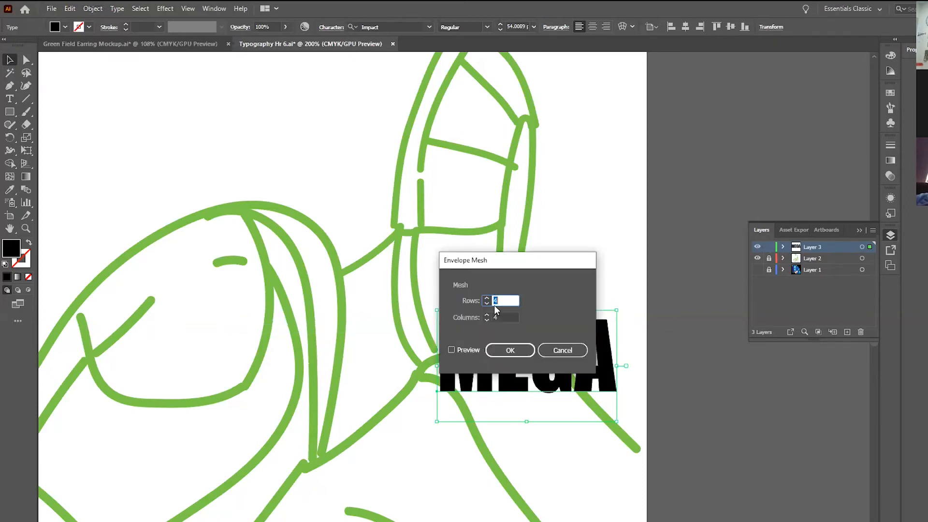
pyautogui.click(487, 303)
pyautogui.click(486, 304)
pyautogui.click(486, 304)
pyautogui.click(485, 320)
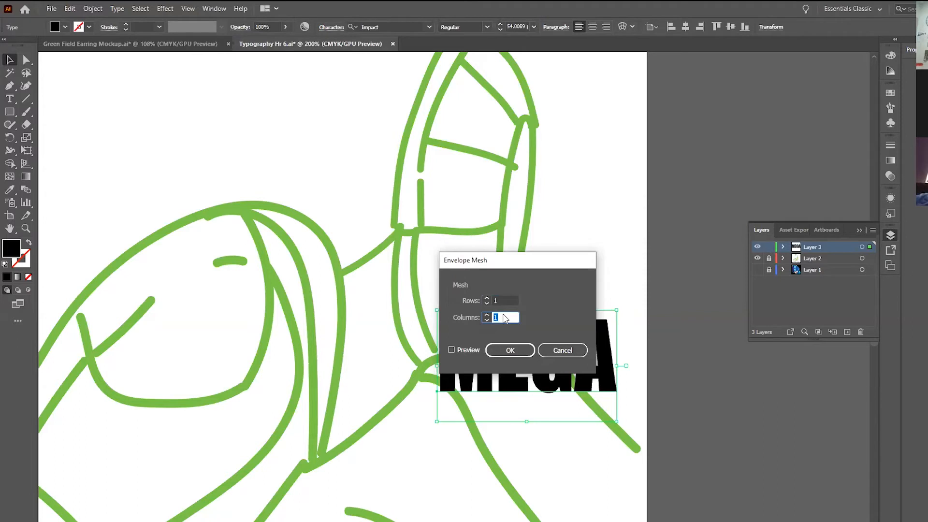
pyautogui.click(501, 351)
# Step: Move the MEGA envelope onto the sloping band below the ear piece, rotate it along the slope and enlarge it to fill the band
pyautogui.moveTo(498, 339); pyautogui.dragTo(499, 412)
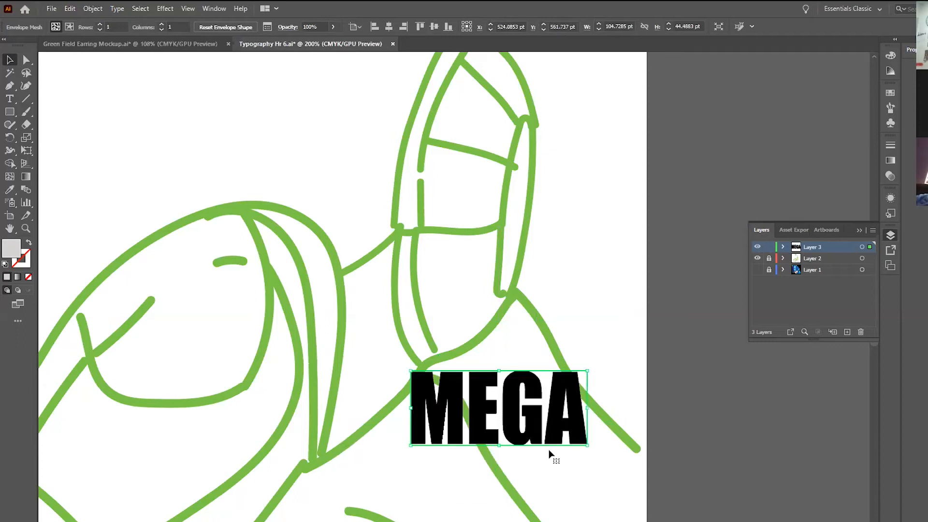
pyautogui.moveTo(571, 436); pyautogui.dragTo(524, 481)
pyautogui.moveTo(550, 441); pyautogui.dragTo(588, 497)
pyautogui.moveTo(514, 366); pyautogui.dragTo(524, 299)
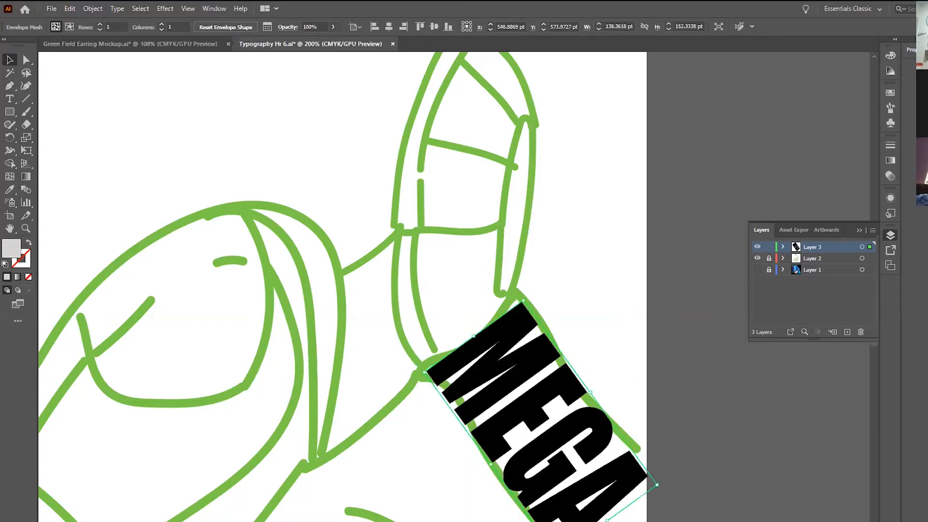
pyautogui.moveTo(666, 493); pyautogui.dragTo(679, 484)
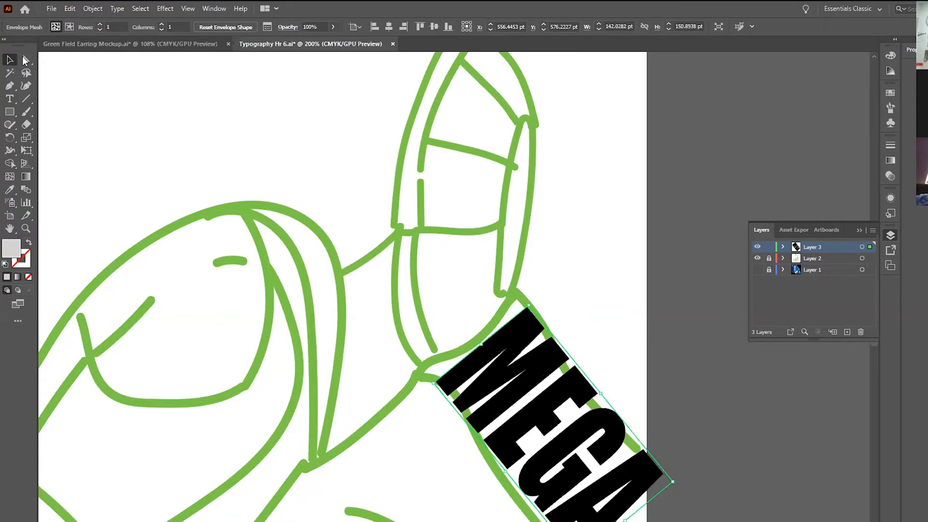
# Step: Adjust the MEGA envelope's corner mesh points to the band, pulling the outer corner beside the A in to the artboard's edge
pyautogui.press('a')
pyautogui.click(528, 308)
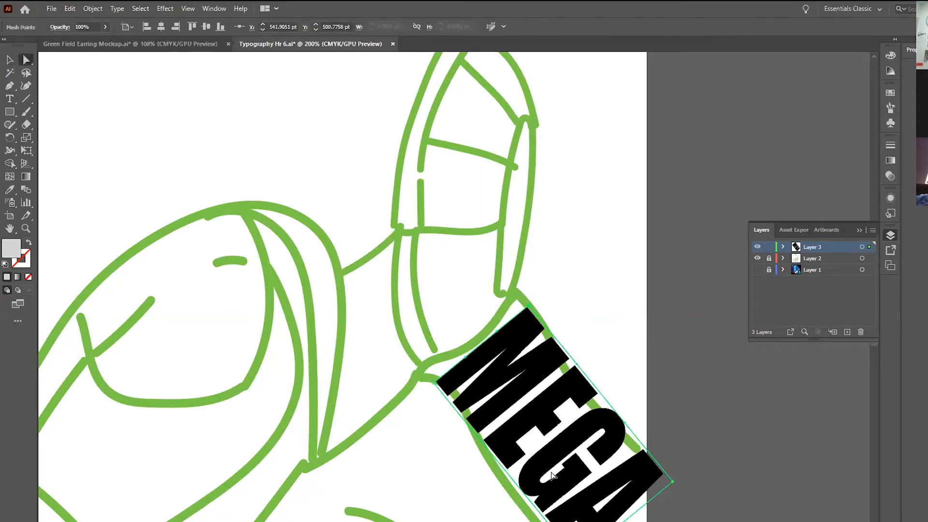
pyautogui.hotkey('ctrl', '+')
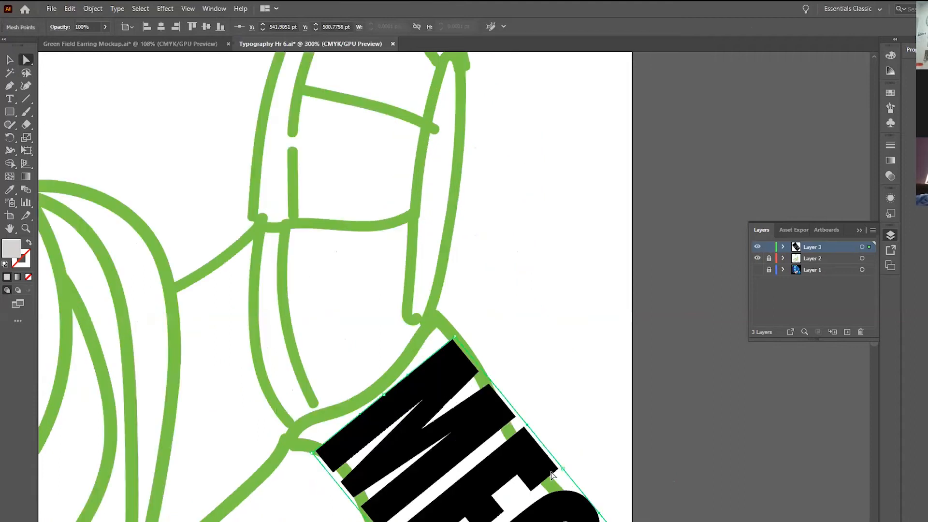
pyautogui.hotkey('ctrl', '+')
pyautogui.scroll(-2, 269, 272)
pyautogui.moveTo(265, 303); pyautogui.dragTo(324, 353)
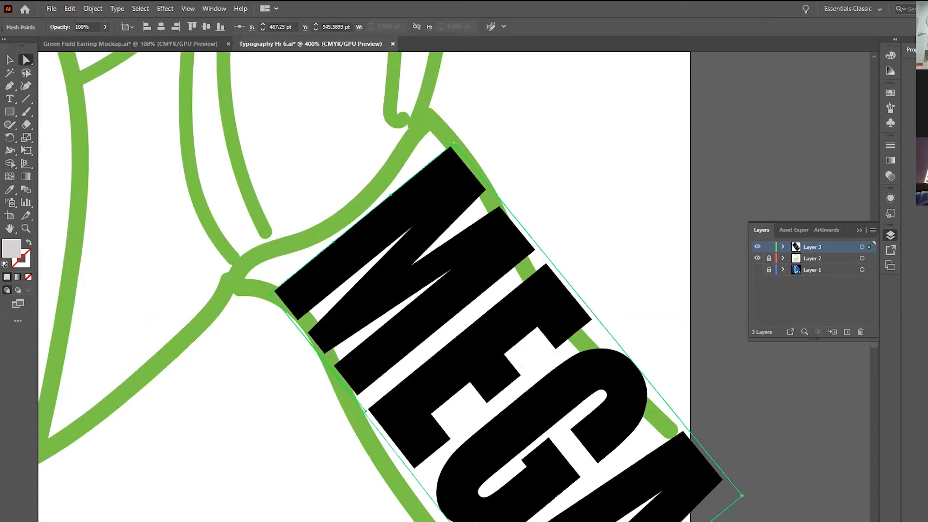
pyautogui.scroll(-3, 578, 435)
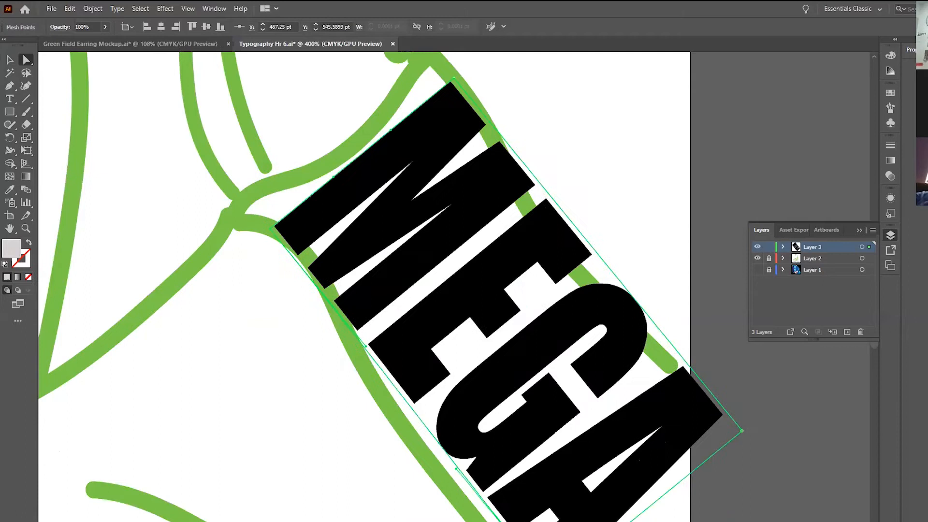
pyautogui.scroll(-1, 391, 286)
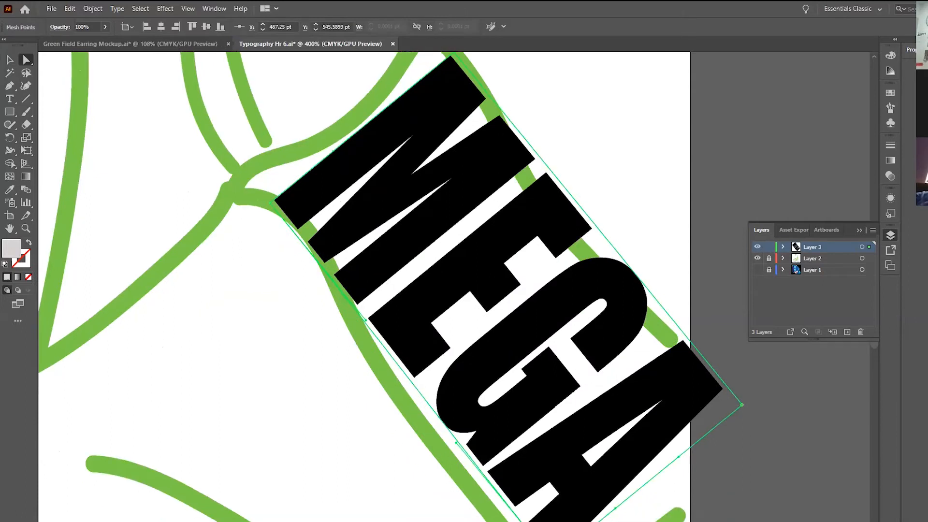
pyautogui.moveTo(552, 521); pyautogui.dragTo(548, 521)
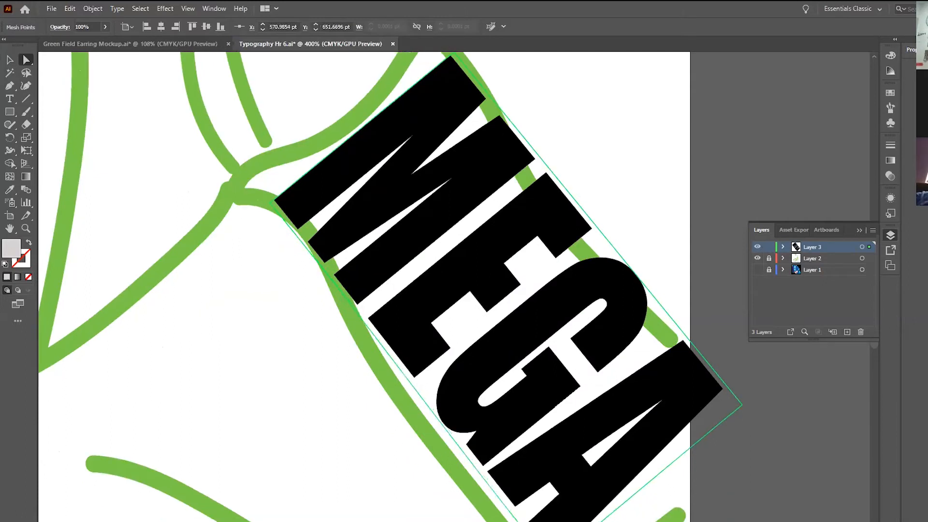
pyautogui.moveTo(742, 404); pyautogui.dragTo(690, 438)
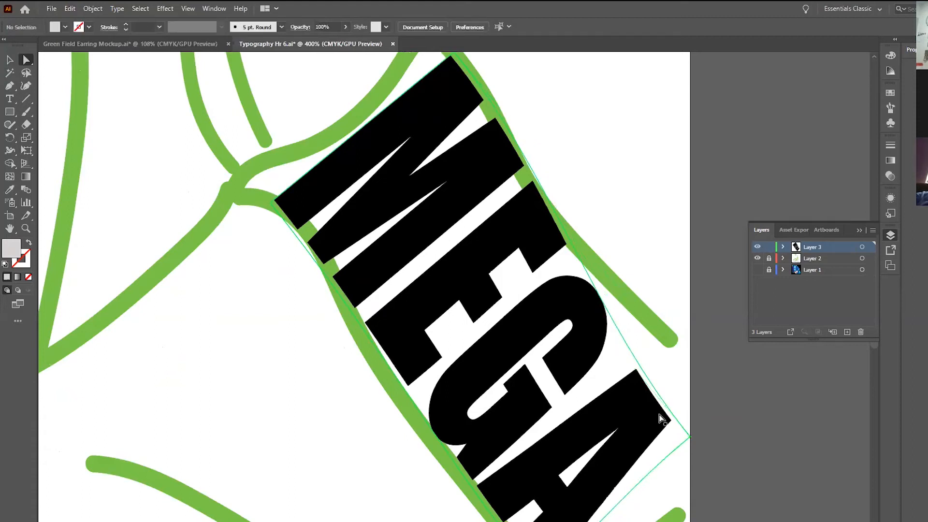
# Step: Bend the envelope's outer side along the band's outer outline using the direction handles of its two outer corner points
pyautogui.click(690, 436)
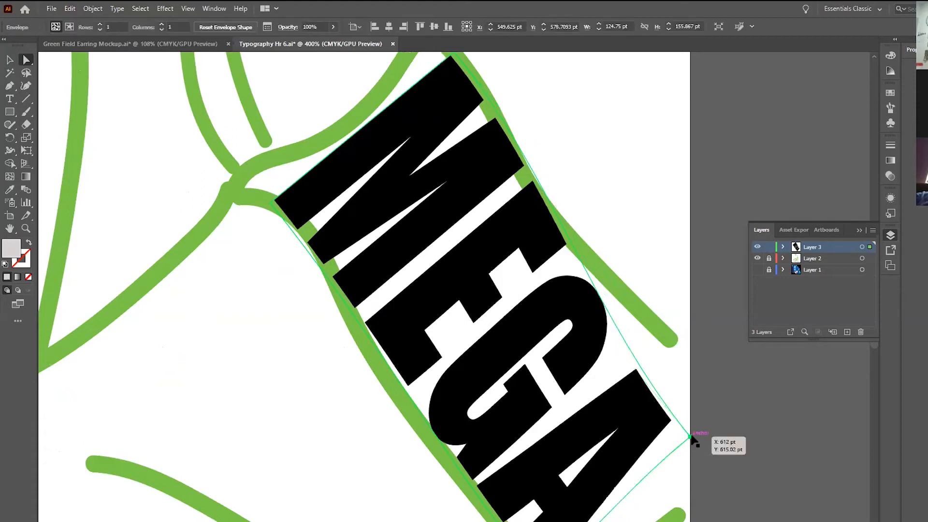
pyautogui.click(597, 321)
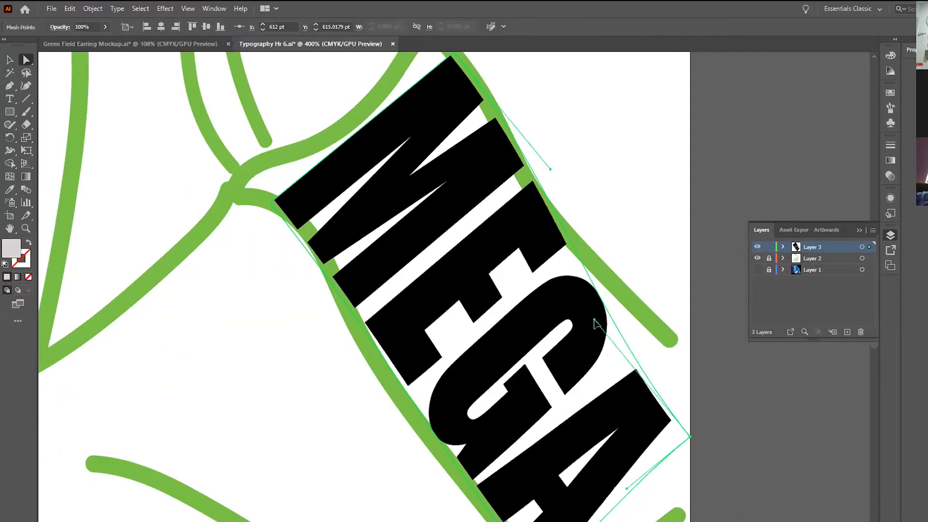
pyautogui.moveTo(616, 308); pyautogui.dragTo(658, 285)
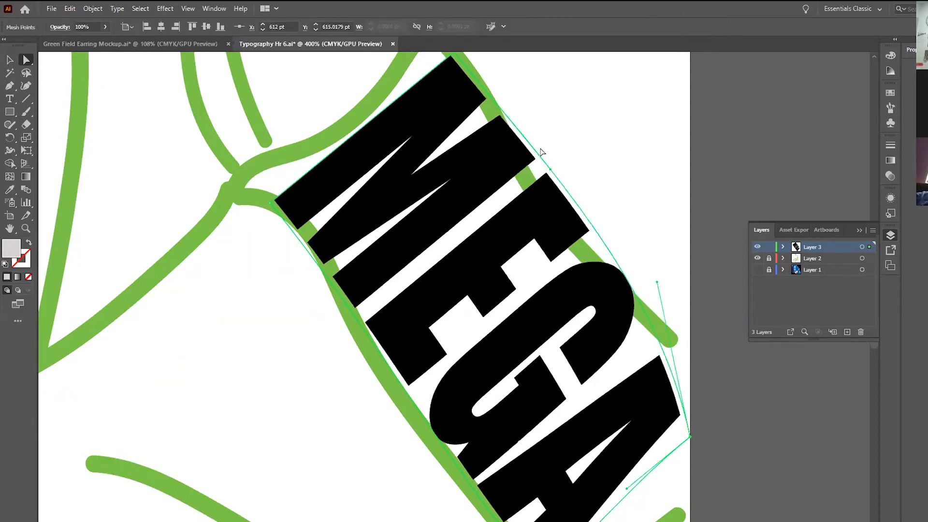
pyautogui.scroll(2, 456, 107)
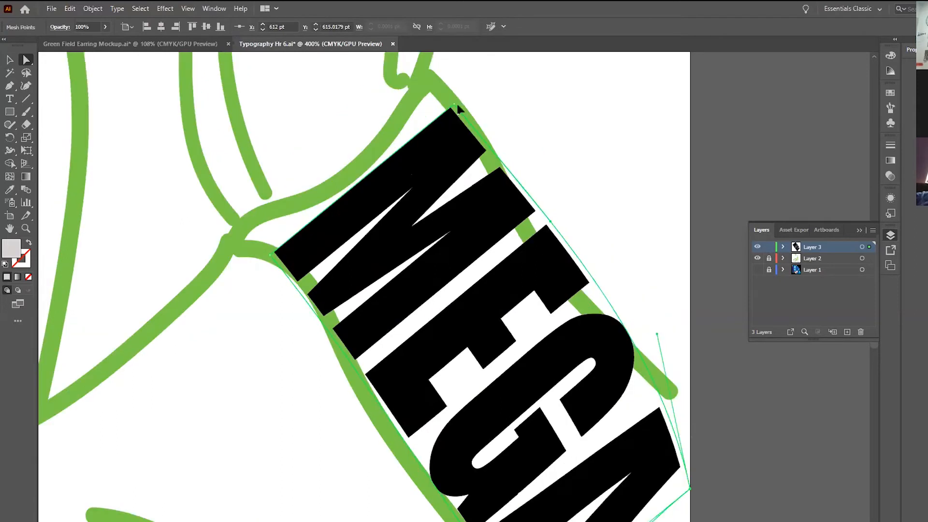
pyautogui.click(549, 223)
pyautogui.moveTo(549, 223); pyautogui.dragTo(509, 260)
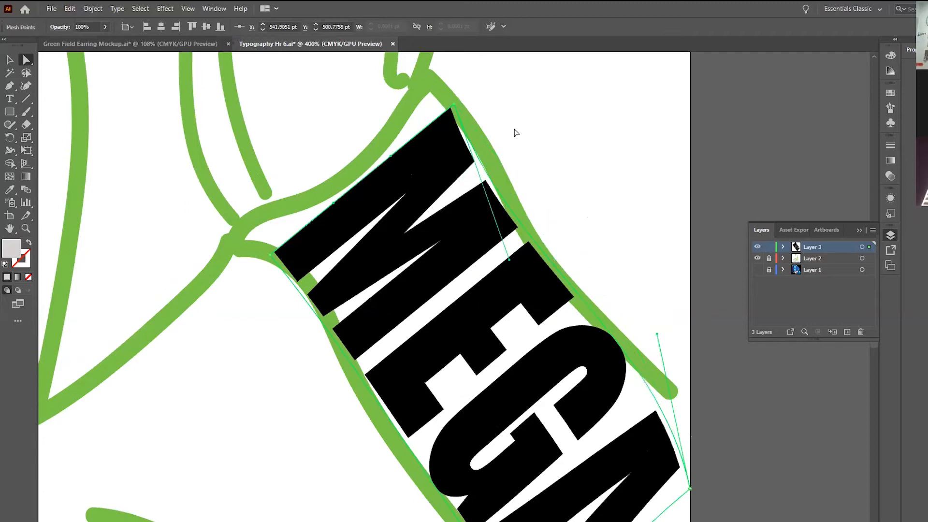
# Step: Curve the envelope's inner side along the band's inner outline and fine-tune the outer corner handle beside the M
pyautogui.scroll(-2, 388, 416)
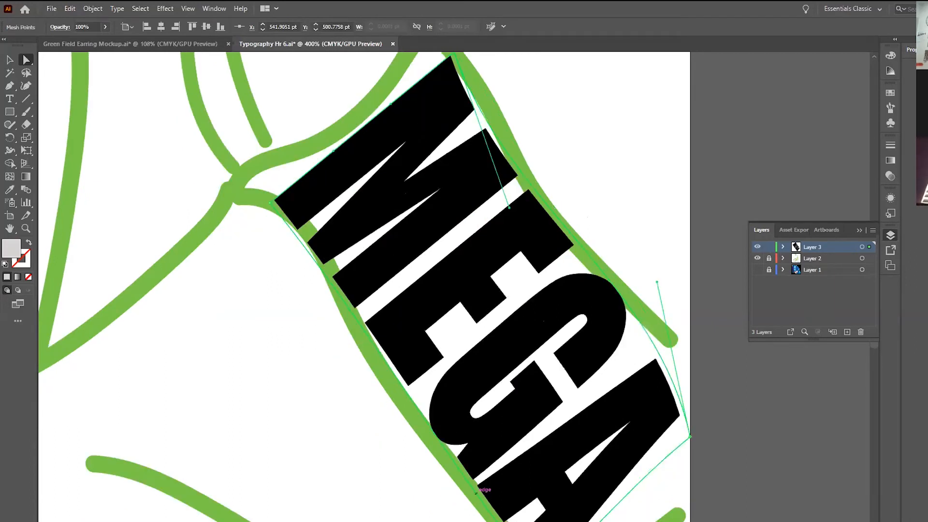
pyautogui.click(442, 460)
pyautogui.moveTo(489, 489); pyautogui.dragTo(449, 470)
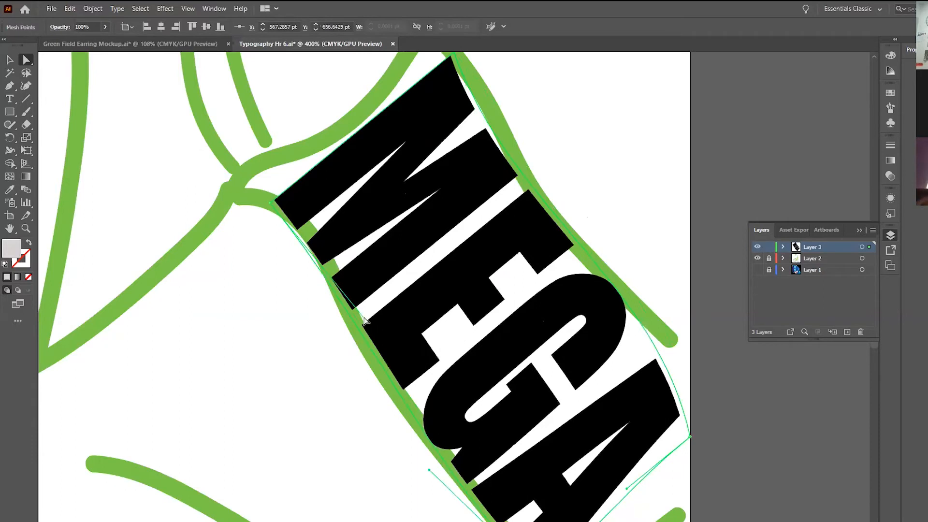
pyautogui.moveTo(365, 322); pyautogui.dragTo(373, 318)
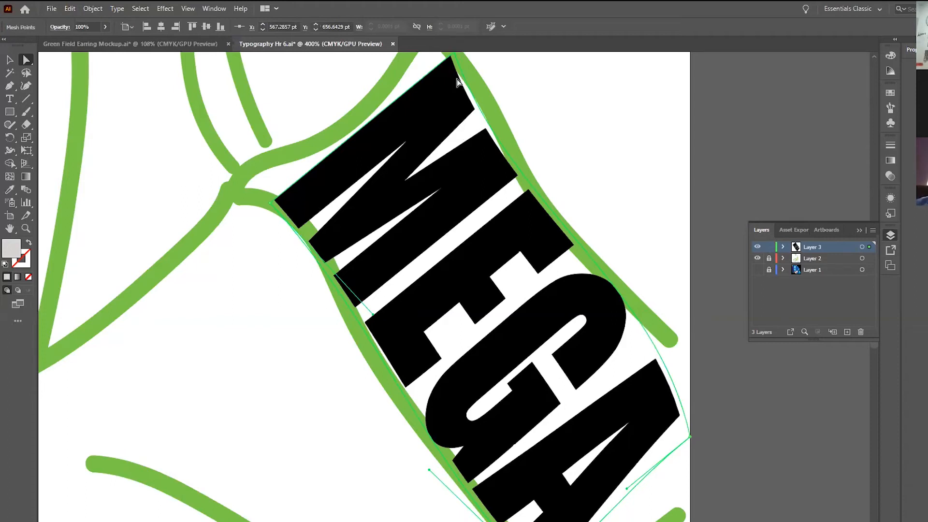
pyautogui.scroll(1, 456, 82)
pyautogui.click(509, 235)
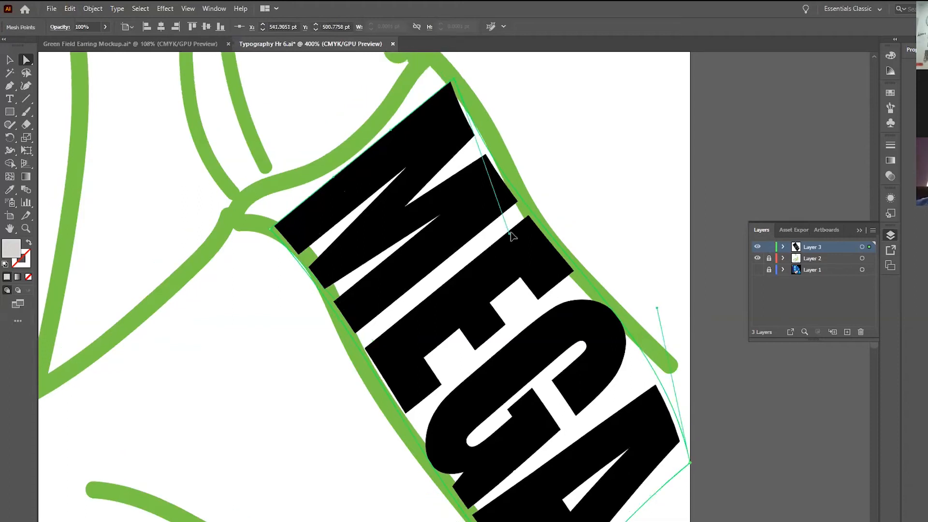
pyautogui.moveTo(519, 229); pyautogui.dragTo(529, 223)
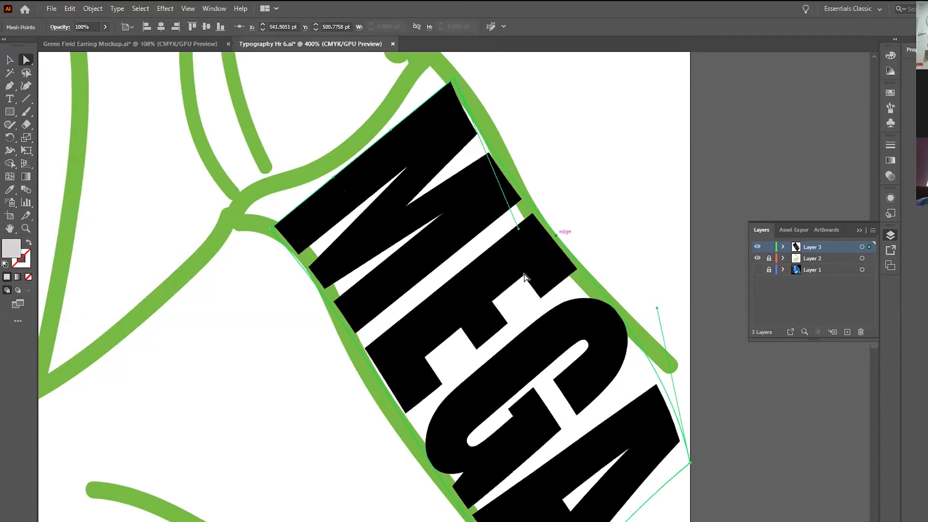
# Step: Add one anchor point on the envelope's outer edge beside the A and one on its inner edge beside the E
pyautogui.moveTo(10, 87); pyautogui.dragTo(60, 105)
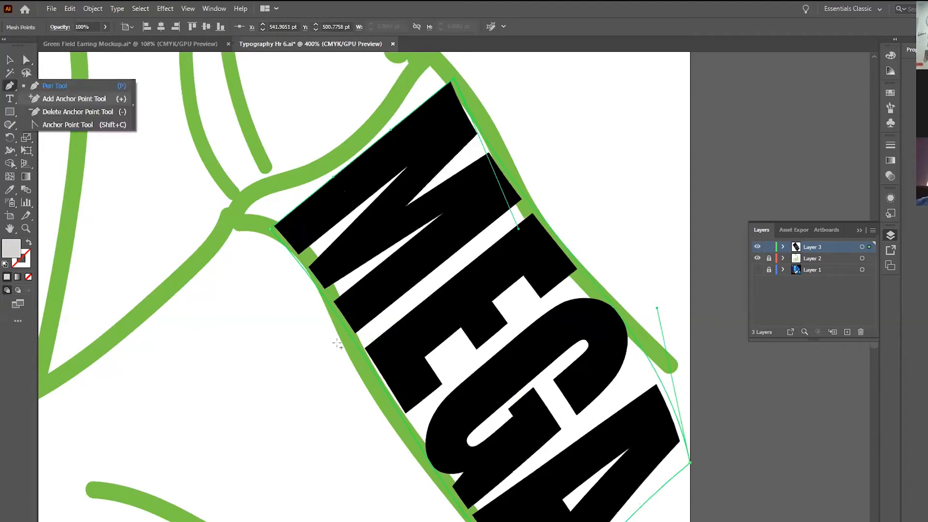
pyautogui.press('+')
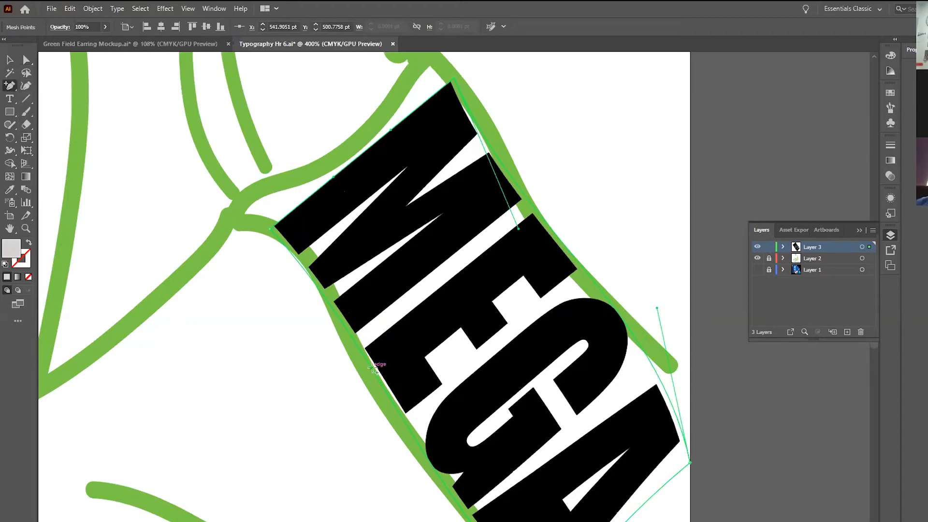
pyautogui.click(674, 409)
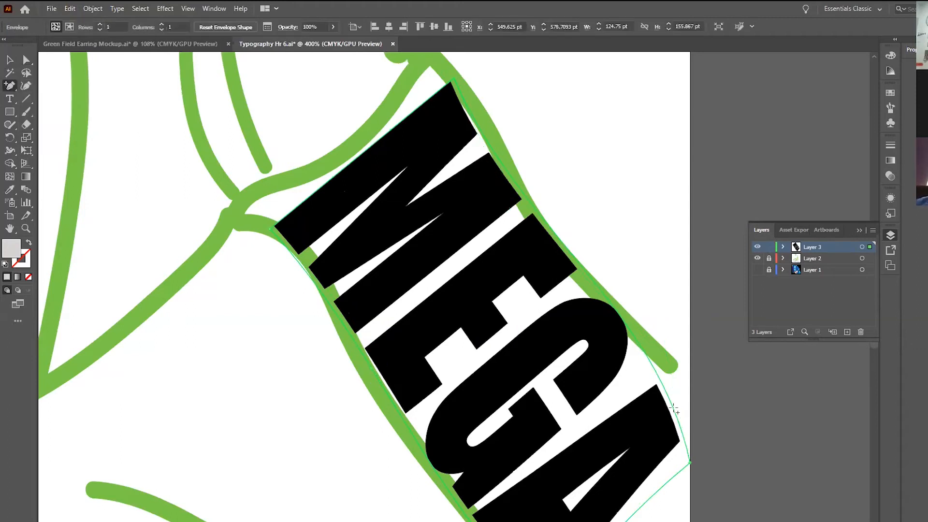
pyautogui.click(666, 392)
pyautogui.click(369, 371)
# Step: Move the added mesh points onto the band's outlines and reshape the outer edge's handles to follow the green line
pyautogui.moveTo(370, 369); pyautogui.dragTo(367, 374)
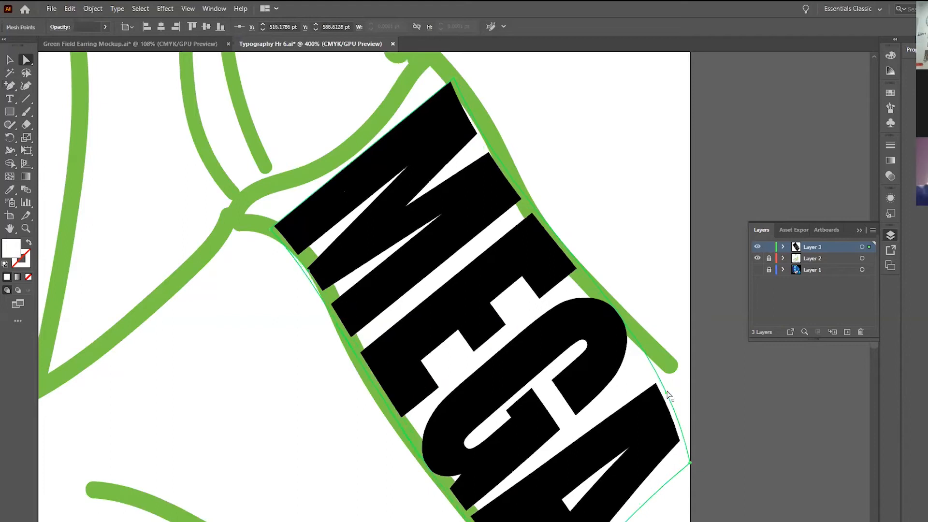
pyautogui.moveTo(667, 394); pyautogui.dragTo(681, 378)
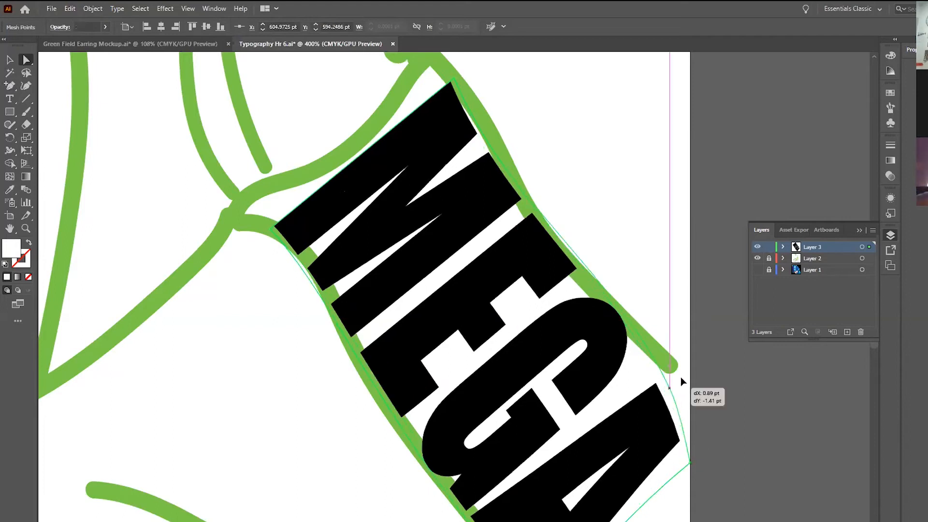
pyautogui.moveTo(612, 284); pyautogui.dragTo(603, 290)
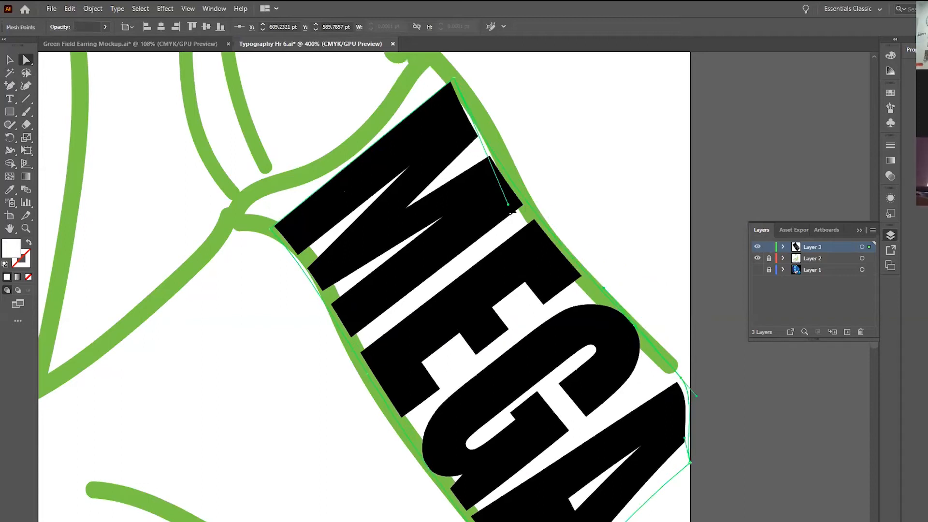
pyautogui.moveTo(510, 207); pyautogui.dragTo(519, 205)
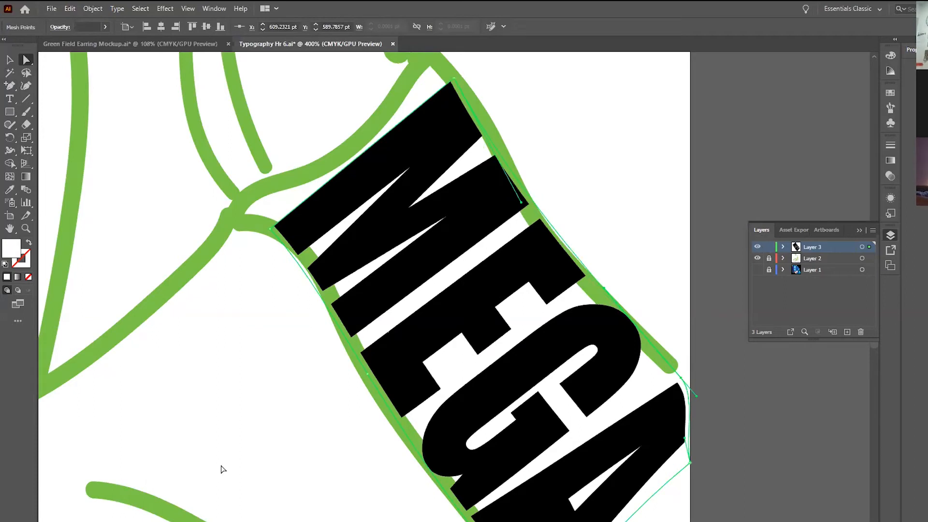
# Step: Deselect the MEGA lettering and show the reference image on Layer 1 across the whole artboard
pyautogui.press('v')
pyautogui.hotkey('ctrl', '0')
pyautogui.click(581, 485)
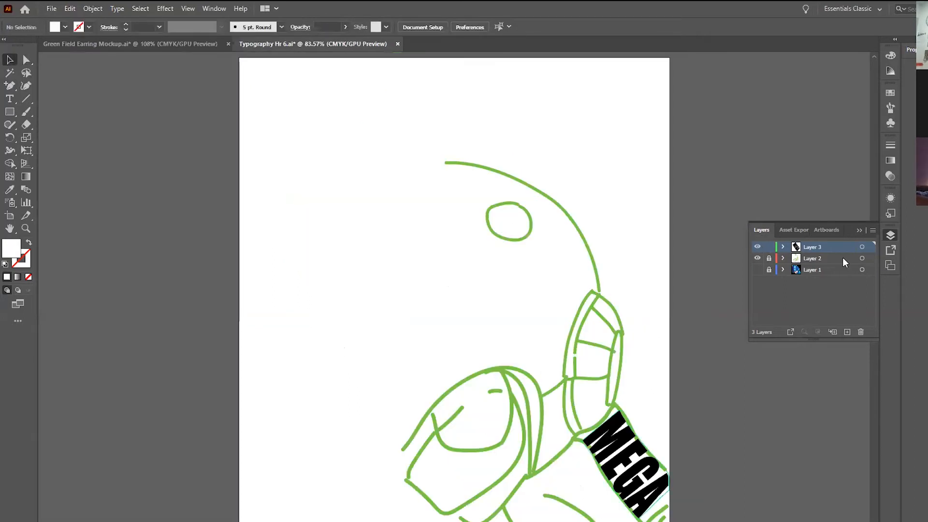
pyautogui.click(757, 269)
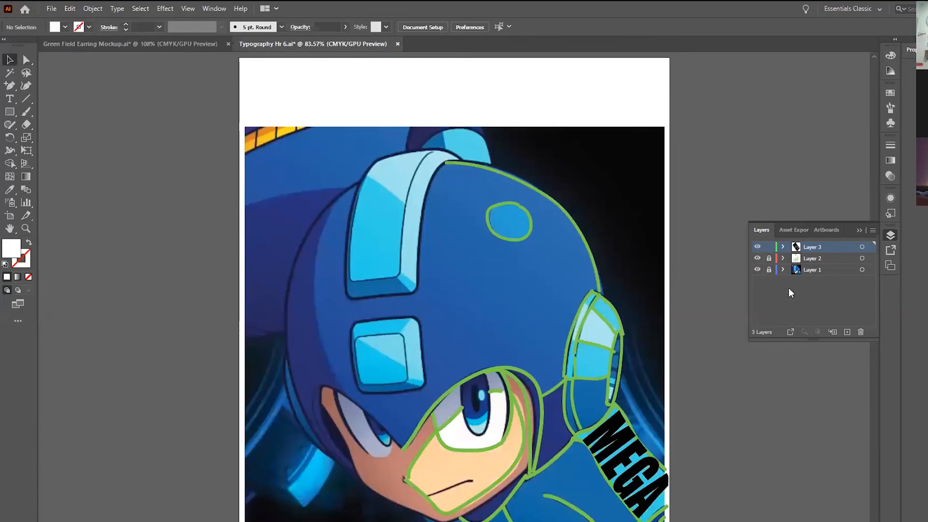
# Step: Hide the reference image on Layer 1, leaving the green tracing and the MEGA lettering in view
pyautogui.click(757, 269)
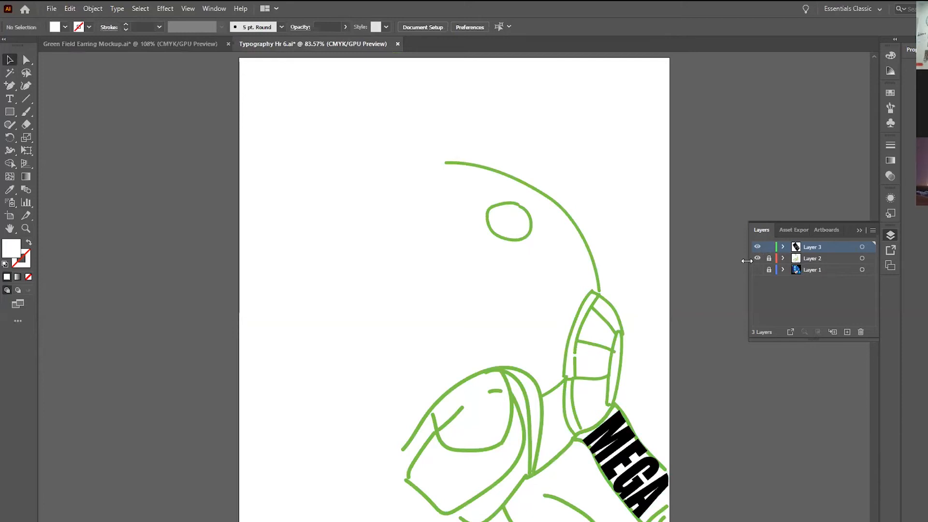
pyautogui.hotkey('ctrl', '=')
pyautogui.hotkey('ctrl', '=')
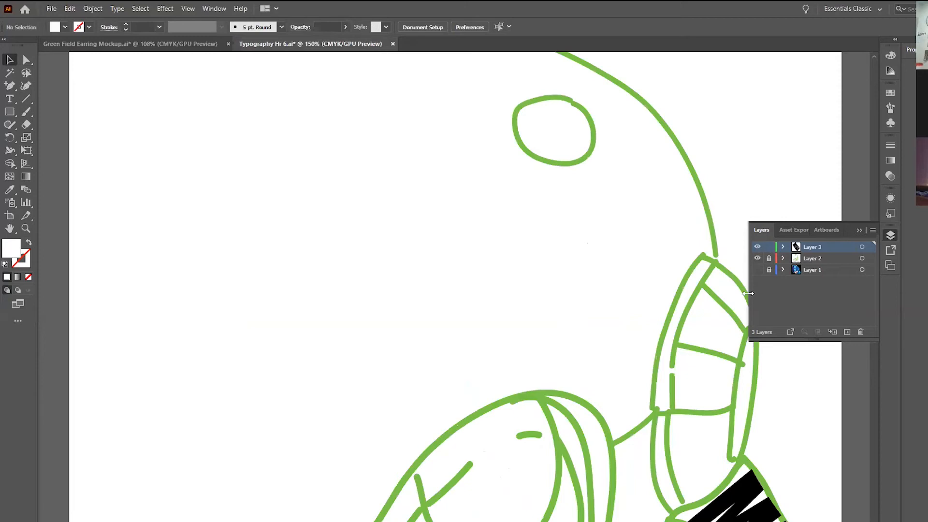
pyautogui.hscroll(4, 499, 388)
pyautogui.scroll(-2, 499, 389)
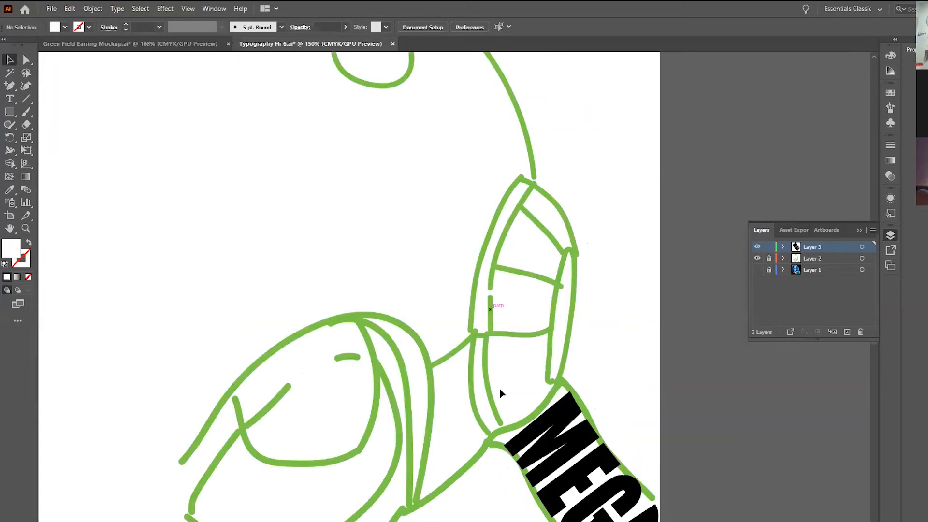
pyautogui.scroll(-5, 404, 369)
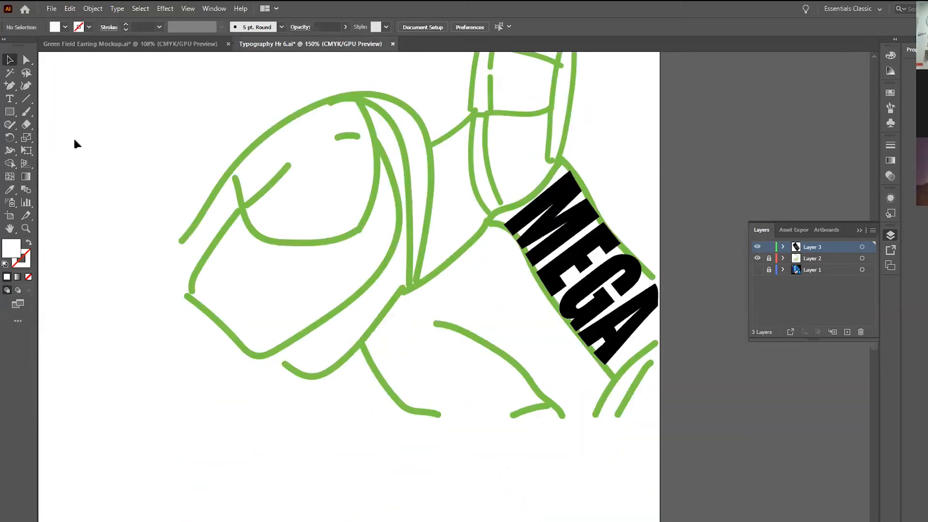
# Step: Add the word MAN in black Impact Regular at 12 pt on Layer 3, in the blank area below the traced chin
pyautogui.click(10, 99)
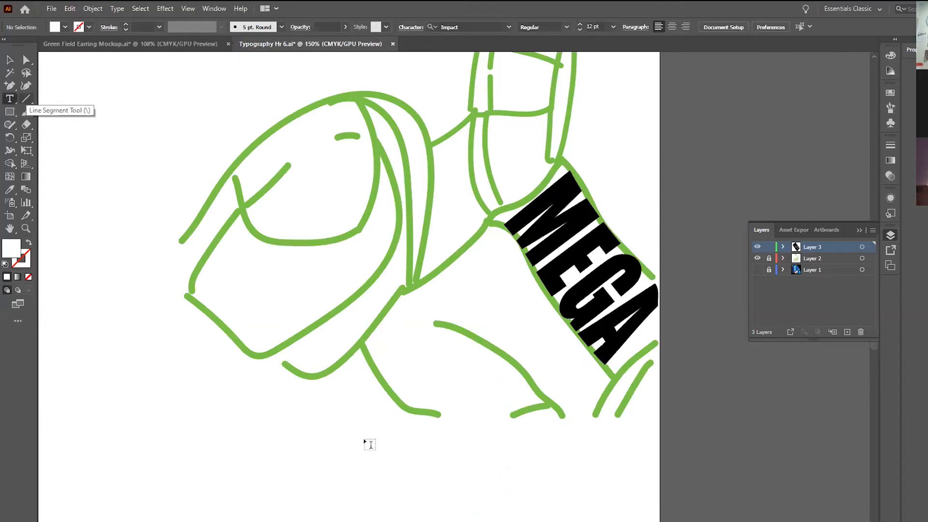
pyautogui.click(370, 490)
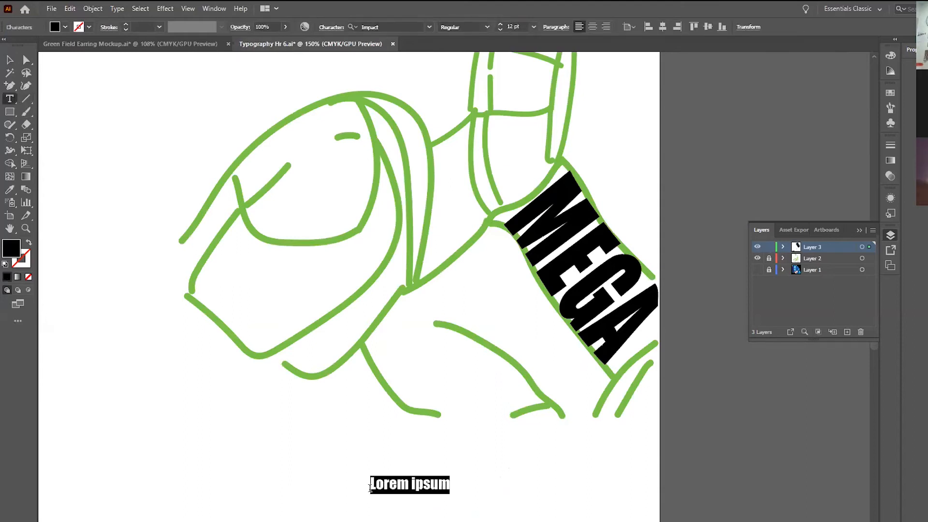
pyautogui.write('m')
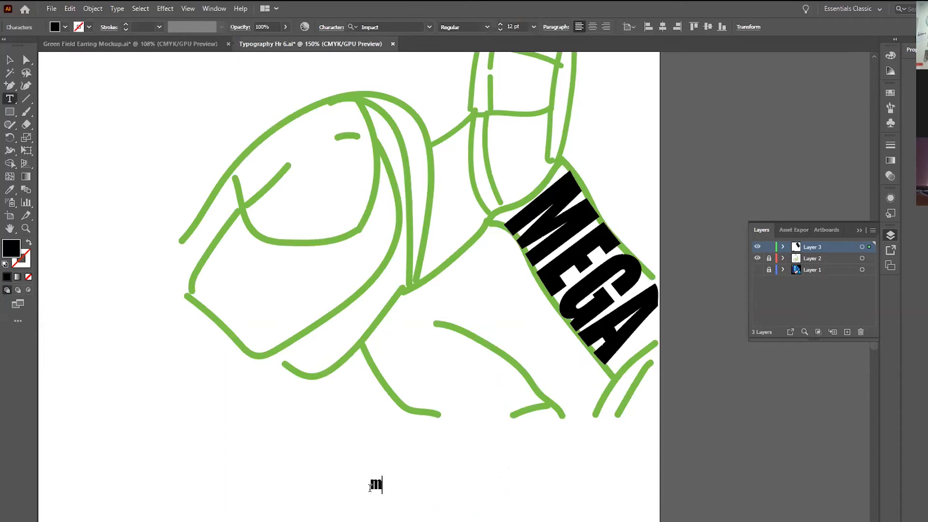
pyautogui.write('an')
pyautogui.press('BackSpace')
pyautogui.press('BackSpace')
pyautogui.press('BackSpace')
pyautogui.write('MAN')
pyautogui.press('Escape')
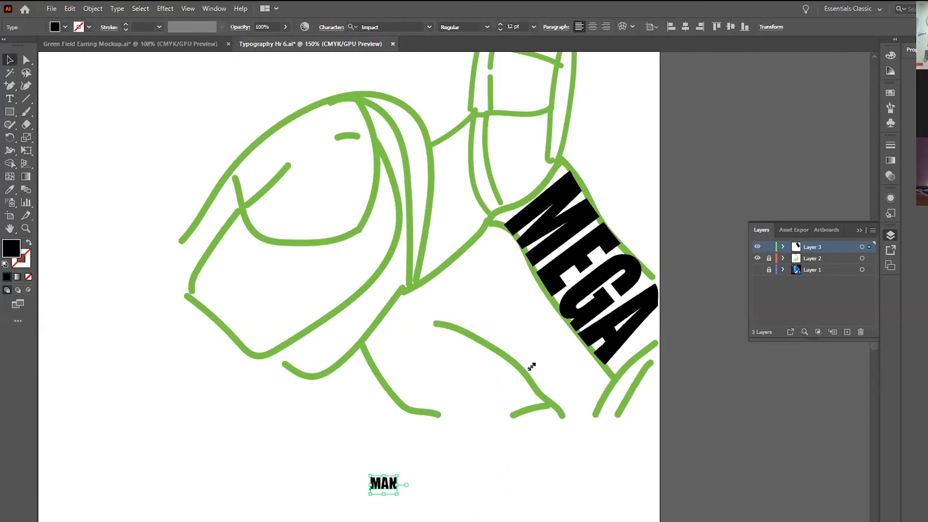
# Step: Enlarge the MAN text to about 78 pt and place it over the traced shape beside MEGA
pyautogui.moveTo(568, 393); pyautogui.dragTo(566, 373)
pyautogui.moveTo(557, 423); pyautogui.dragTo(605, 349)
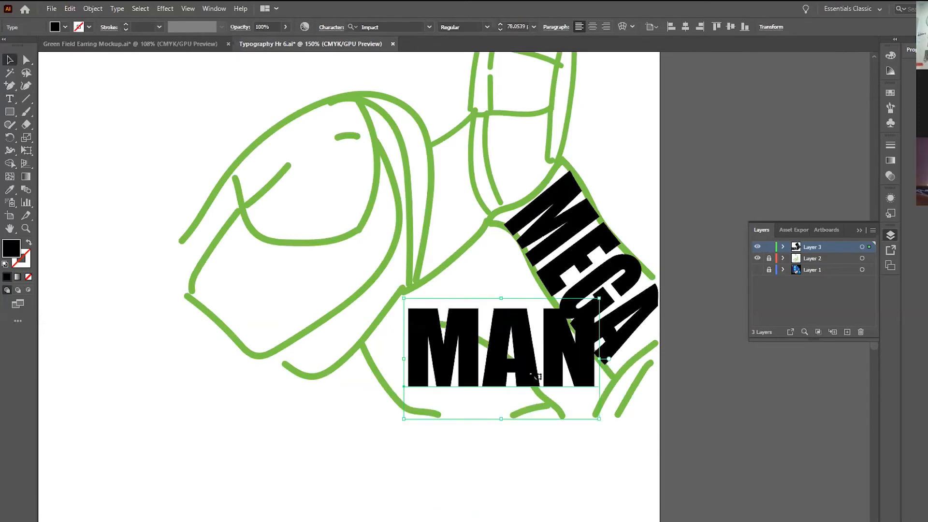
pyautogui.moveTo(477, 356); pyautogui.dragTo(595, 420)
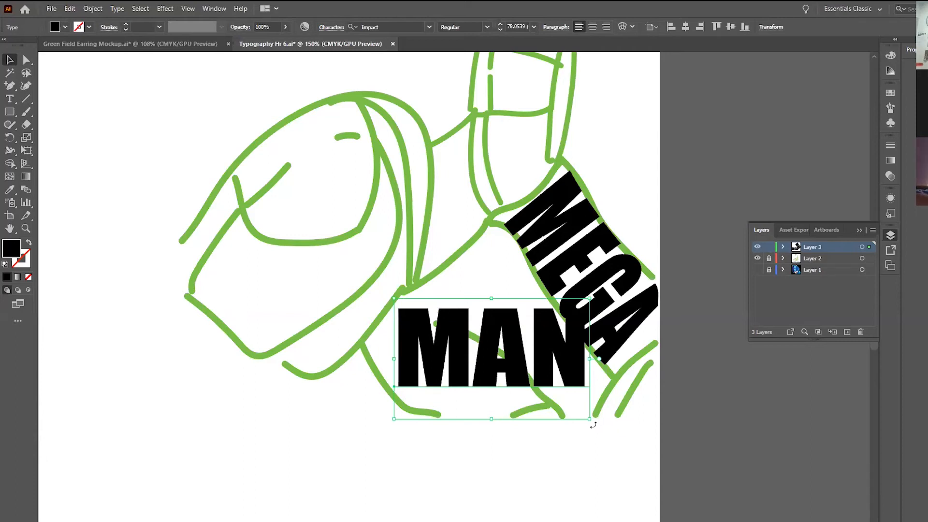
pyautogui.moveTo(584, 449); pyautogui.dragTo(526, 520)
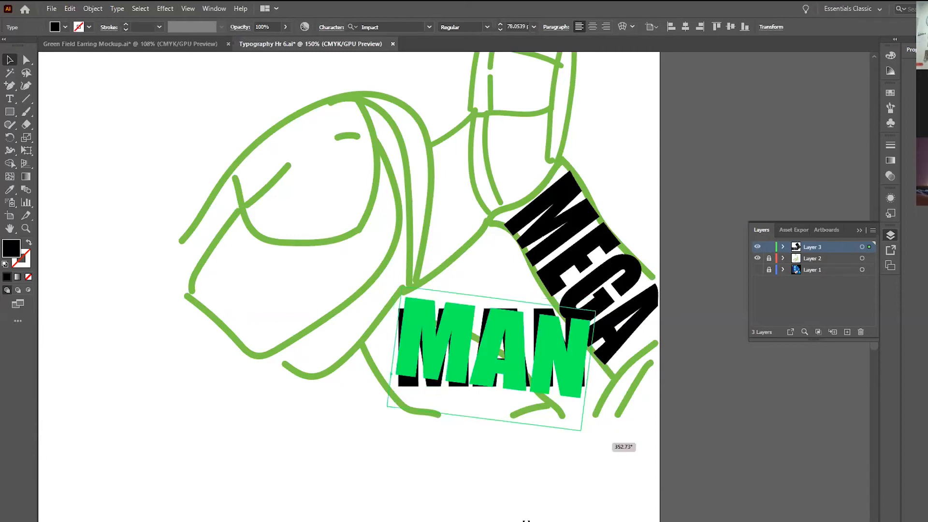
pyautogui.moveTo(604, 437); pyautogui.dragTo(554, 438)
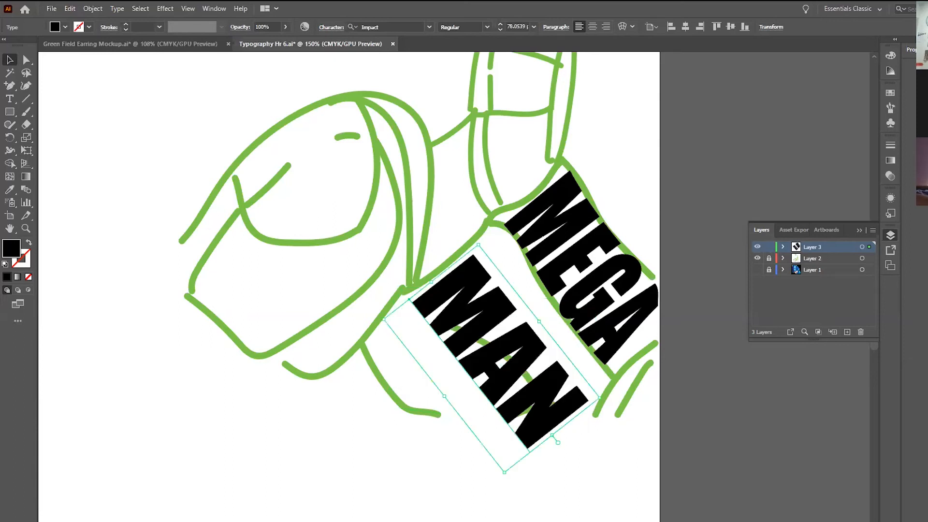
pyautogui.hotkey('ctrl', 'z')
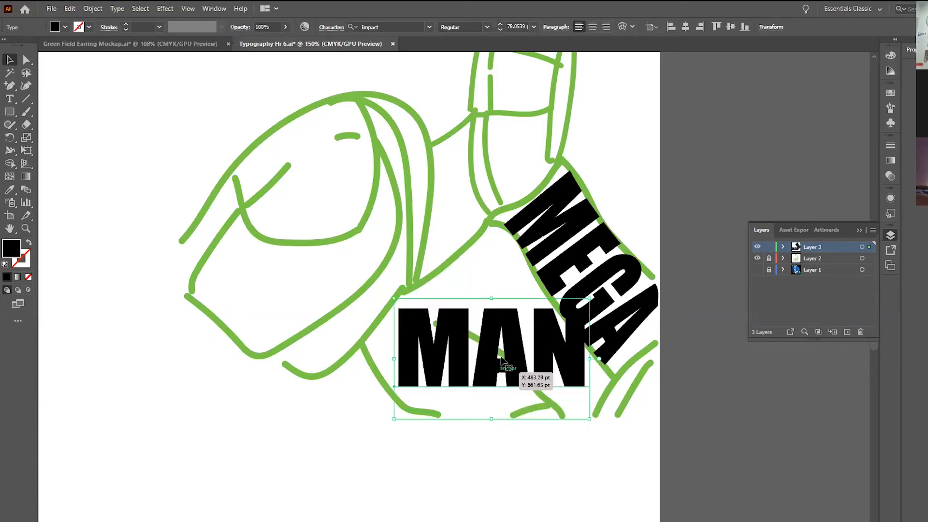
# Step: Convert the MAN text into an envelope mesh with 1 row and 1 column
pyautogui.moveTo(495, 342); pyautogui.dragTo(488, 357)
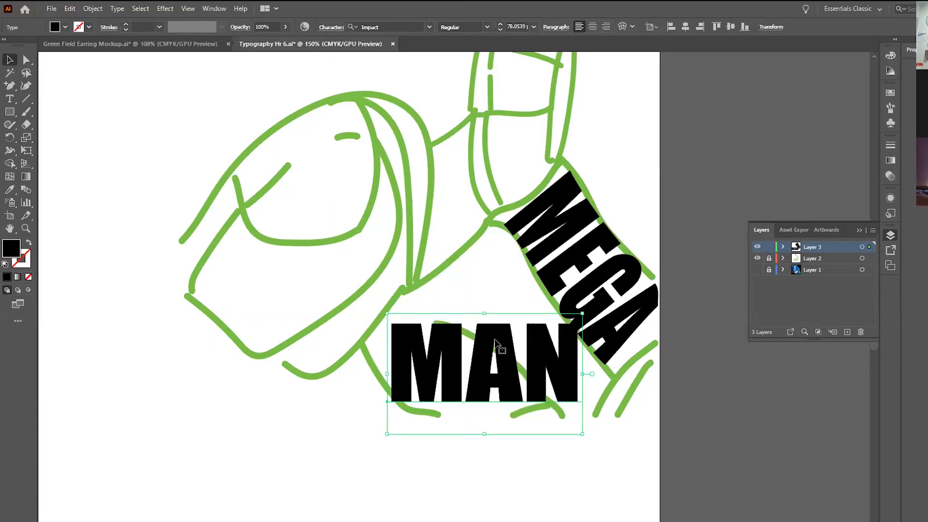
pyautogui.click(92, 8)
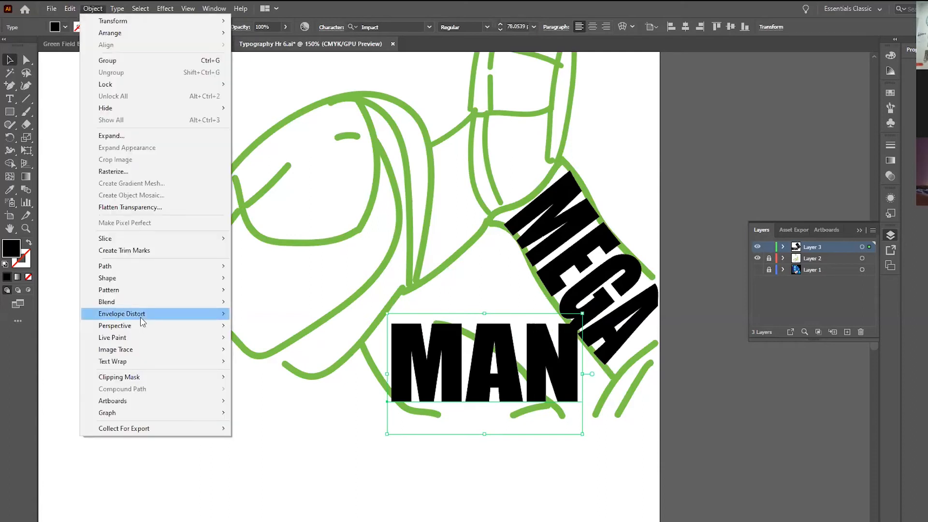
pyautogui.moveTo(145, 314)
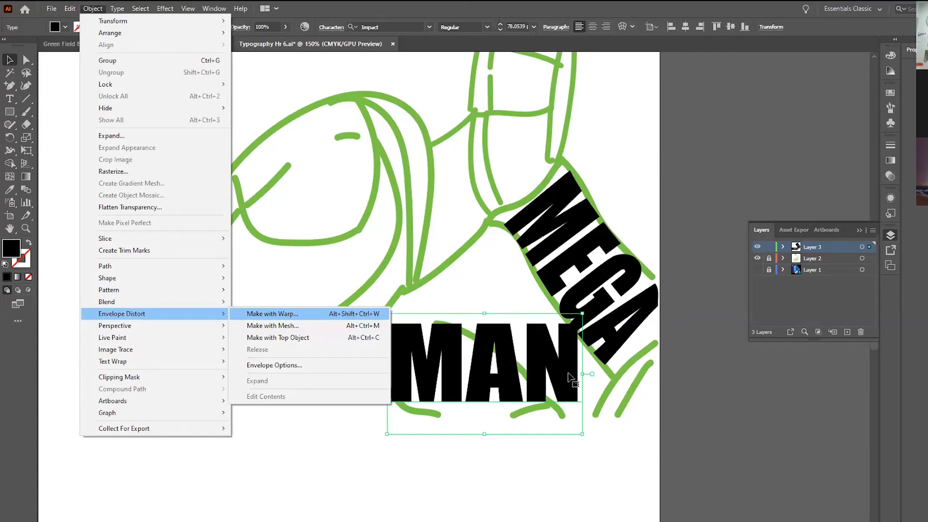
pyautogui.moveTo(564, 382); pyautogui.dragTo(315, 455)
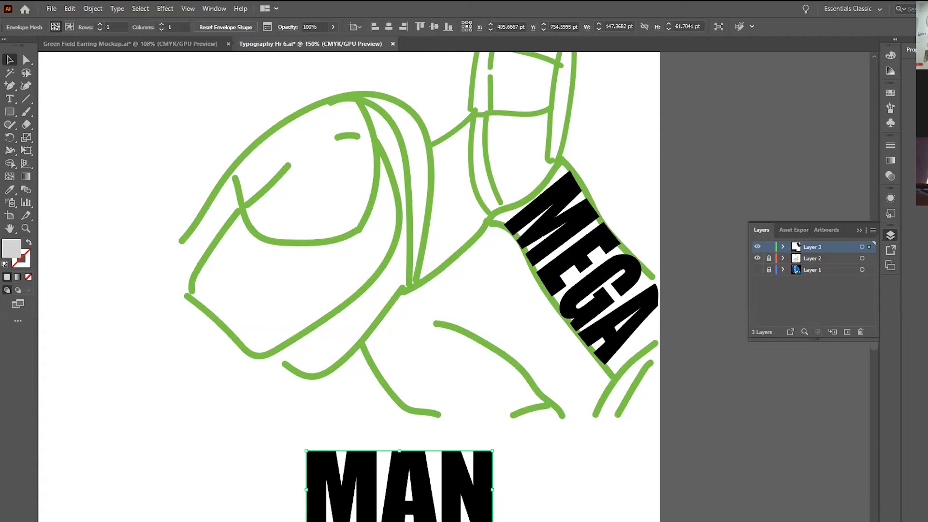
pyautogui.hotkey('ctrl', 'z')
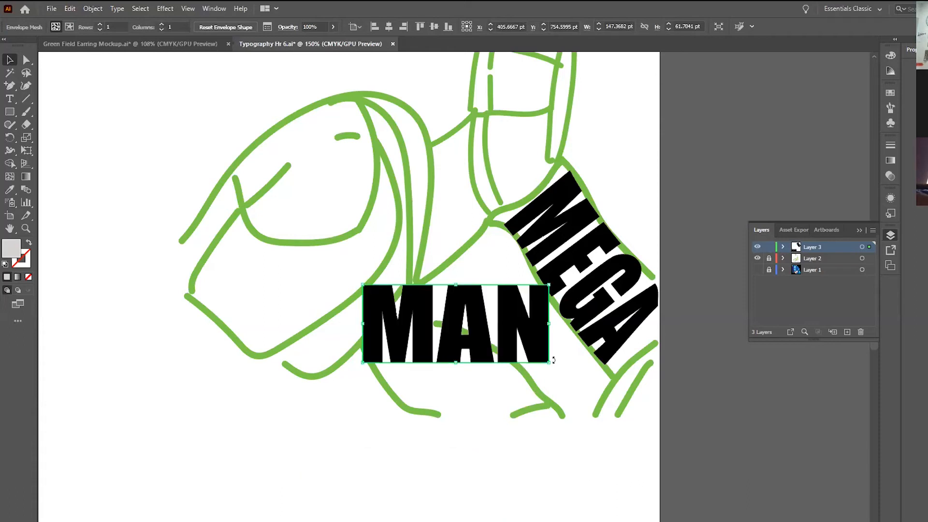
# Step: Rotate the MAN envelope to MEGA's slant and place it against MEGA's inner edge
pyautogui.moveTo(553, 359); pyautogui.dragTo(621, 373)
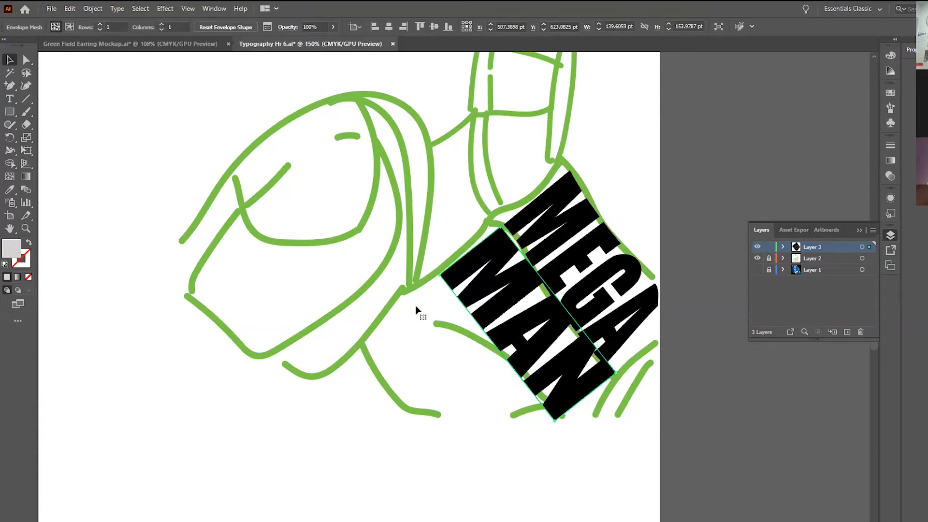
pyautogui.hotkey('ctrl', '=')
pyautogui.hotkey('ctrl', '=')
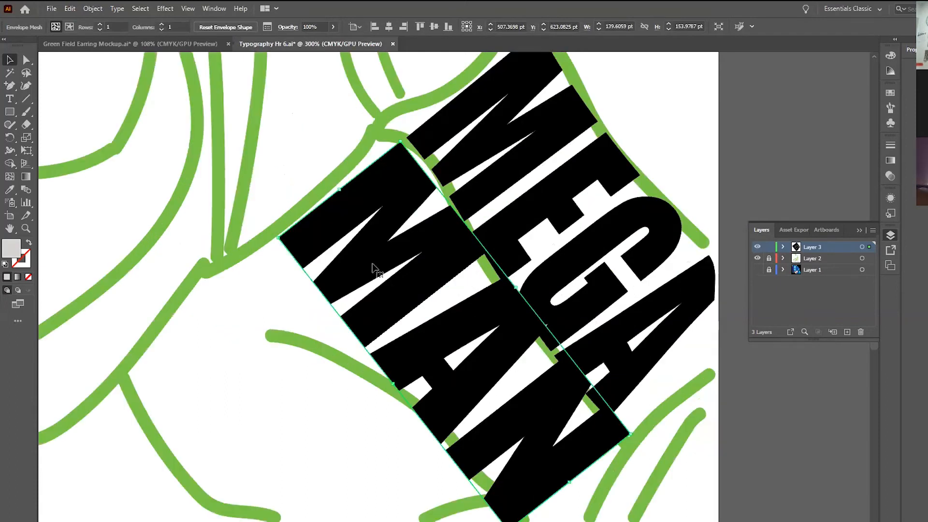
pyautogui.moveTo(344, 205); pyautogui.dragTo(339, 205)
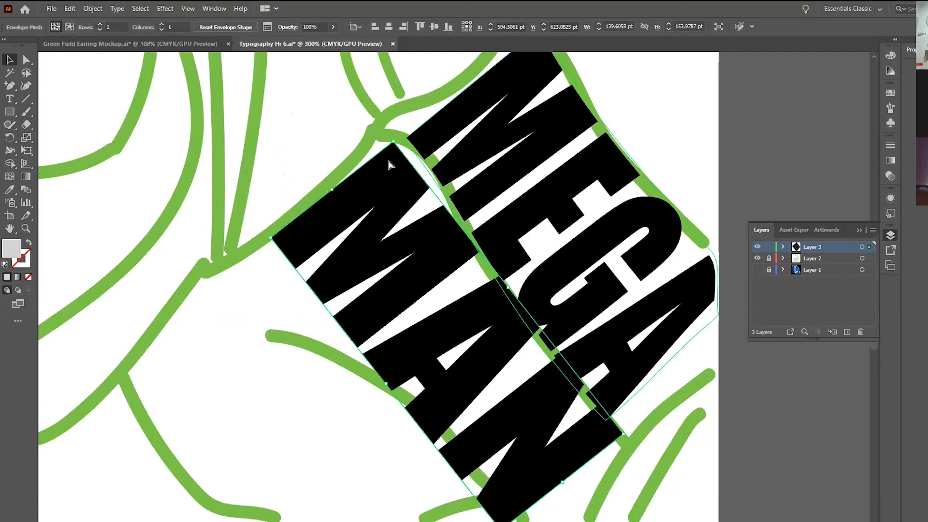
# Step: Move the MAN envelope's corner points onto the green outline, stretching the M's outer corner to the junction below the helmet
pyautogui.press('a')
pyautogui.moveTo(393, 142); pyautogui.dragTo(396, 141)
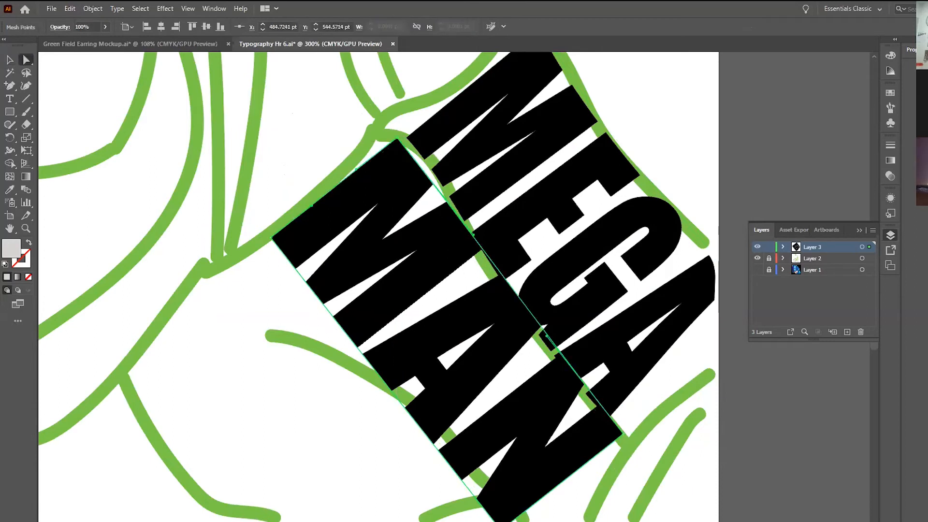
pyautogui.moveTo(502, 521); pyautogui.dragTo(517, 515)
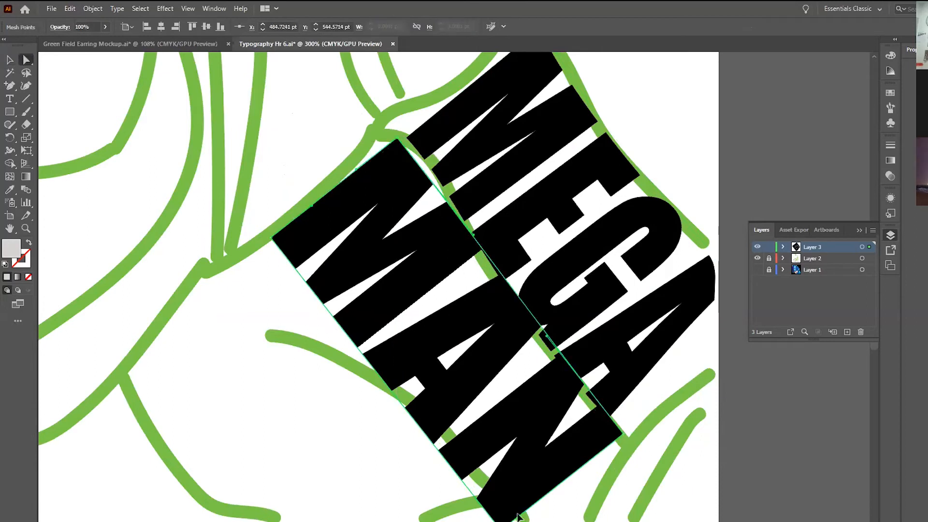
pyautogui.click(622, 438)
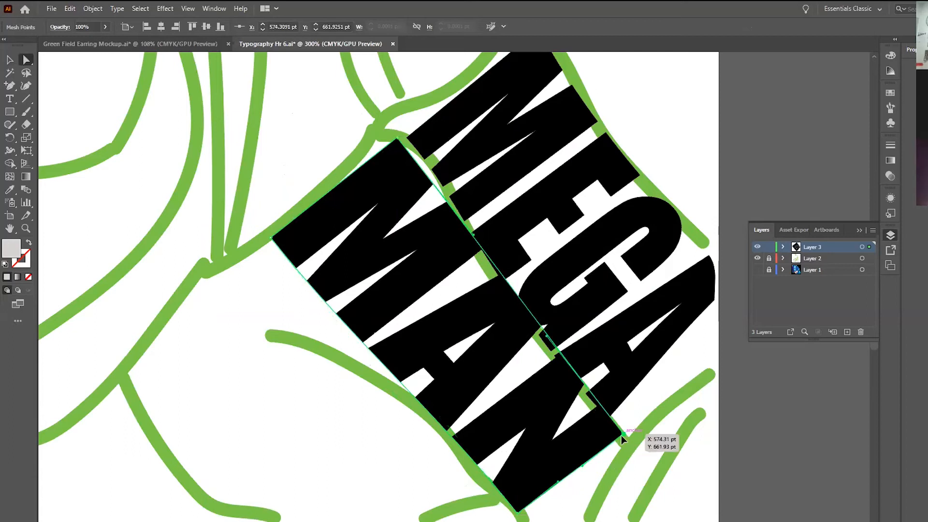
pyautogui.moveTo(621, 436); pyautogui.dragTo(622, 437)
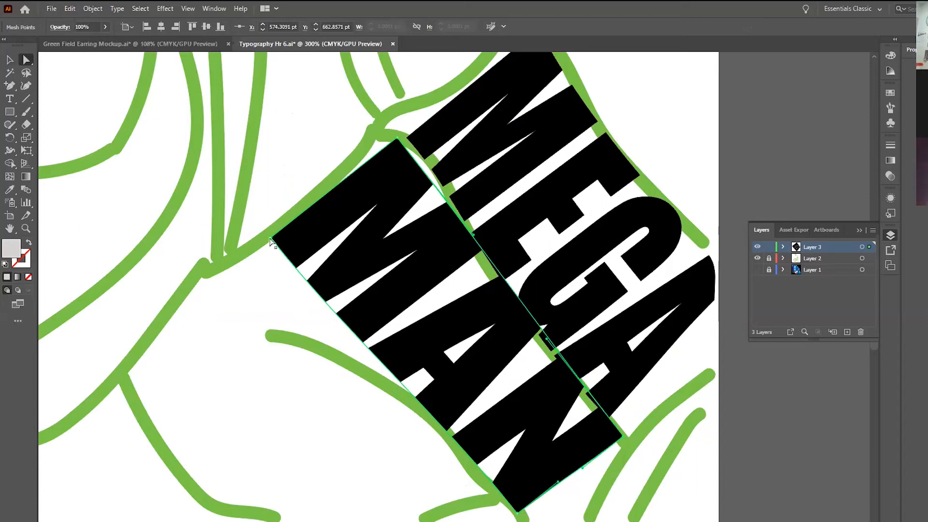
pyautogui.moveTo(269, 237); pyautogui.dragTo(228, 265)
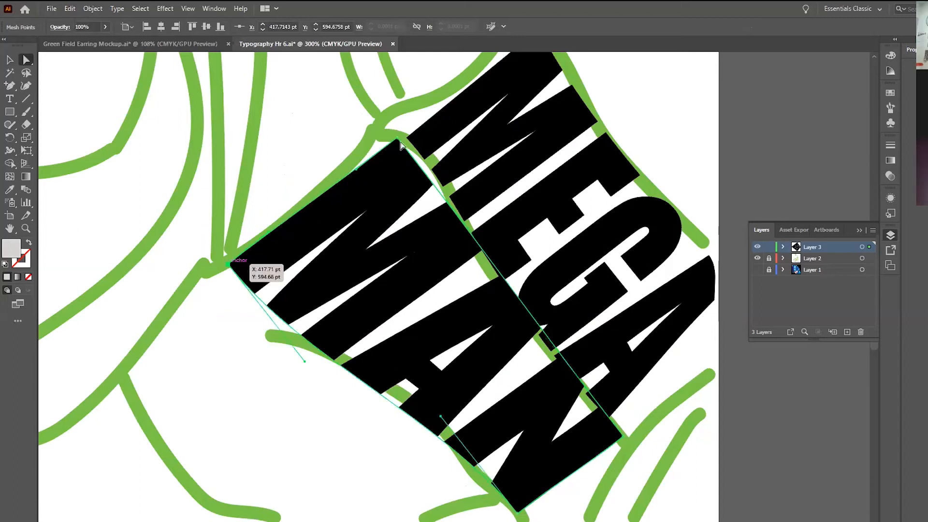
# Step: Curve the MAN envelope's edge beside MEGA with both corner handles to follow the shared green line
pyautogui.click(481, 232)
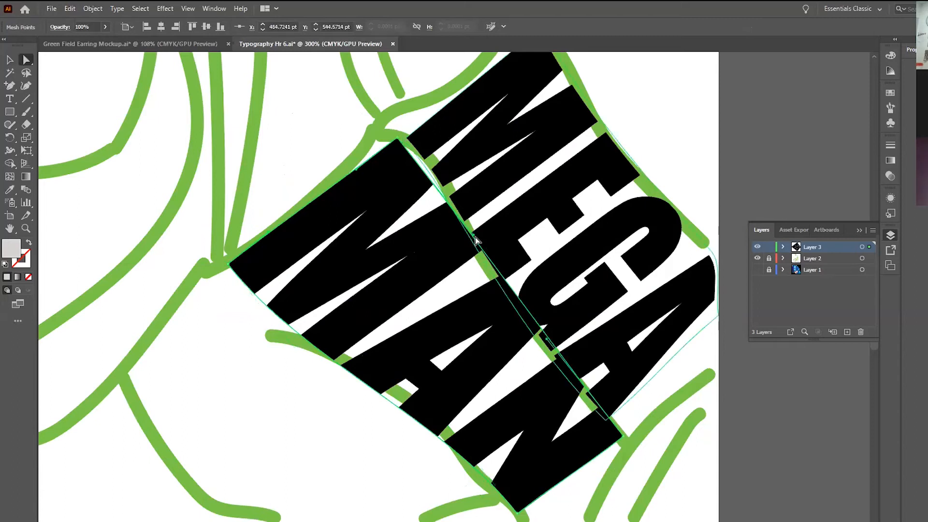
pyautogui.moveTo(482, 235); pyautogui.dragTo(502, 196)
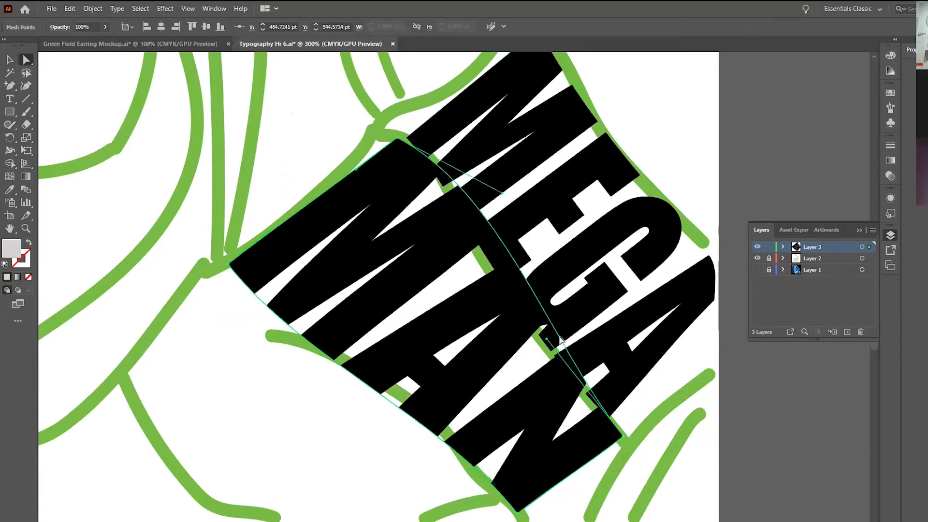
pyautogui.moveTo(550, 340); pyautogui.dragTo(521, 353)
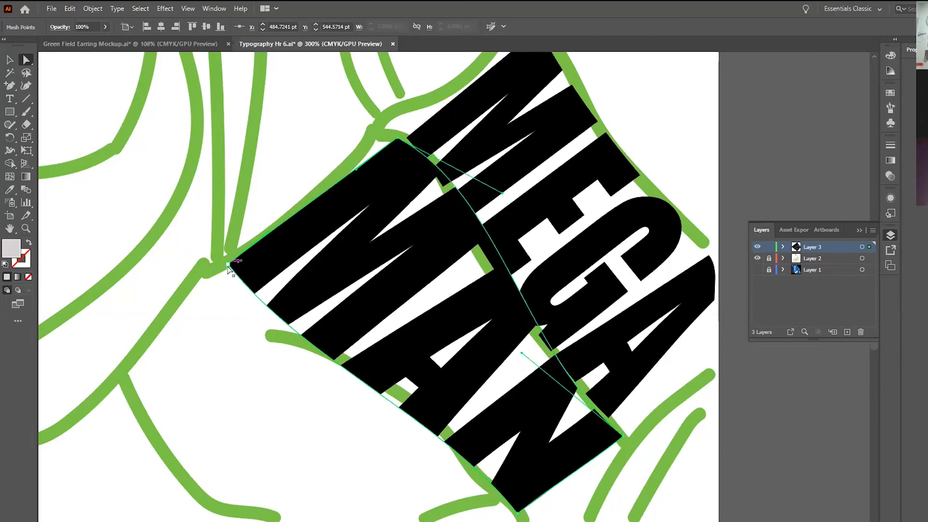
# Step: Bend the MAN envelope's edge opposite MEGA along the green curve and compare the fit with the Layer 1 reference image
pyautogui.click(228, 266)
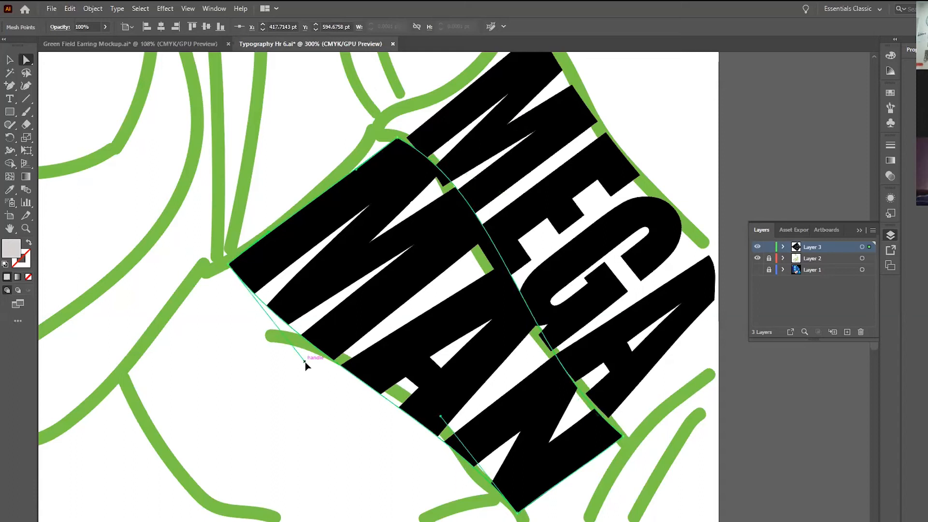
pyautogui.moveTo(305, 361); pyautogui.dragTo(312, 356)
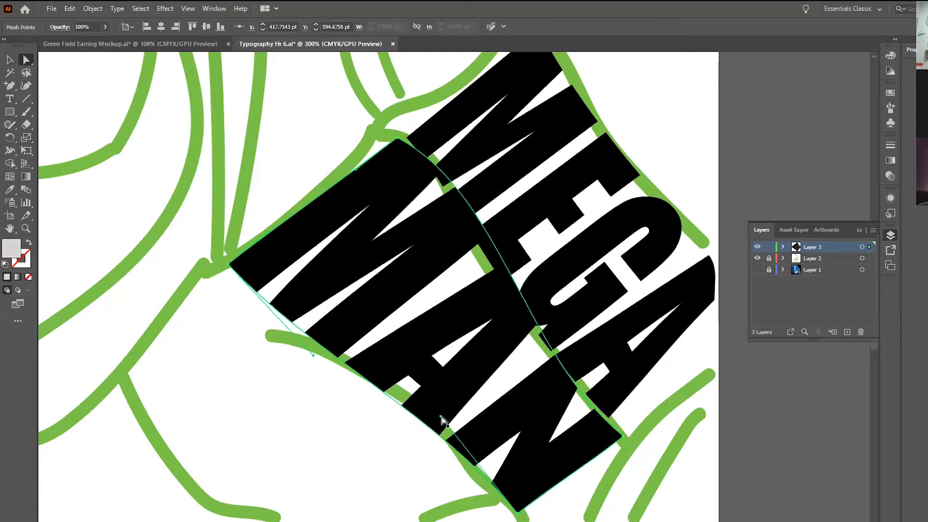
pyautogui.click(442, 416)
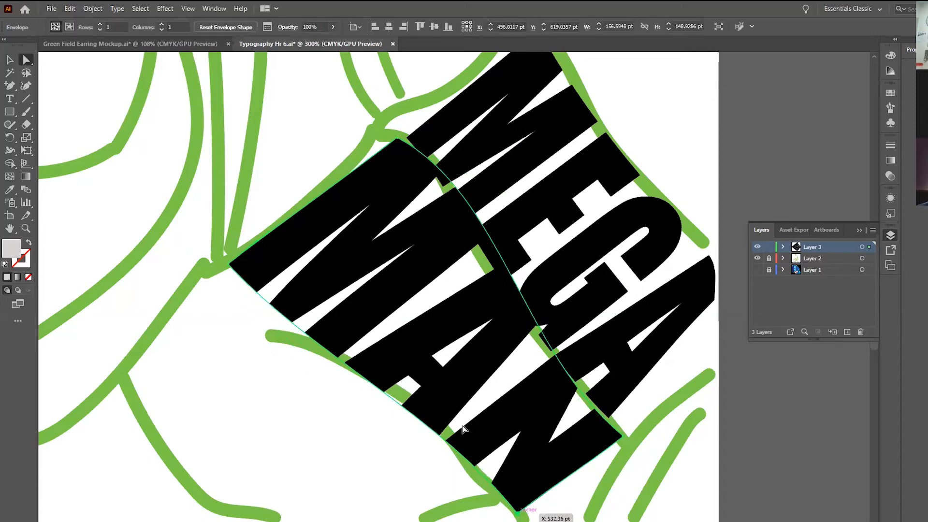
pyautogui.moveTo(441, 418); pyautogui.dragTo(450, 406)
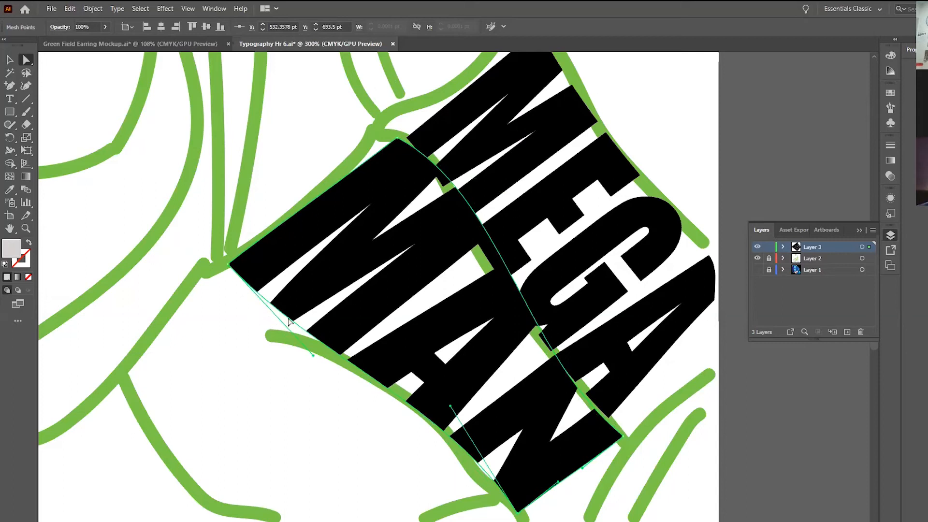
pyautogui.click(757, 270)
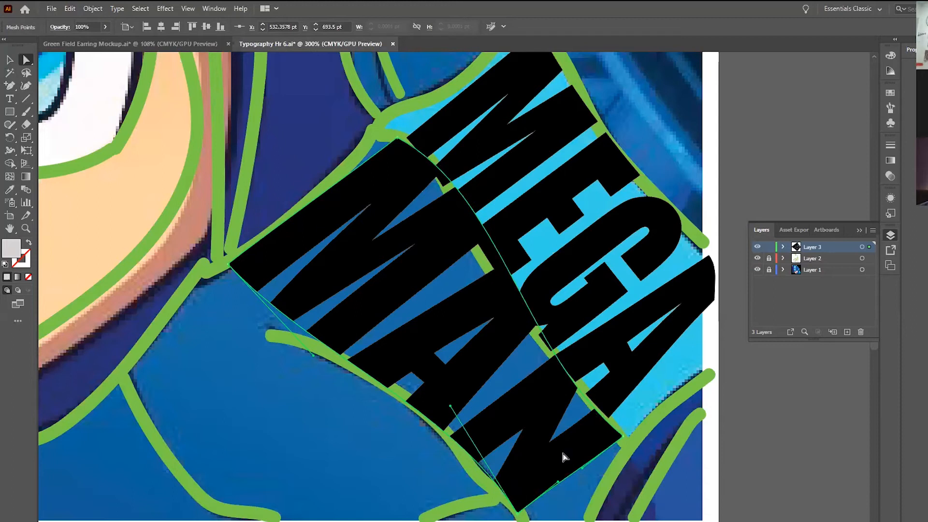
pyautogui.click(757, 270)
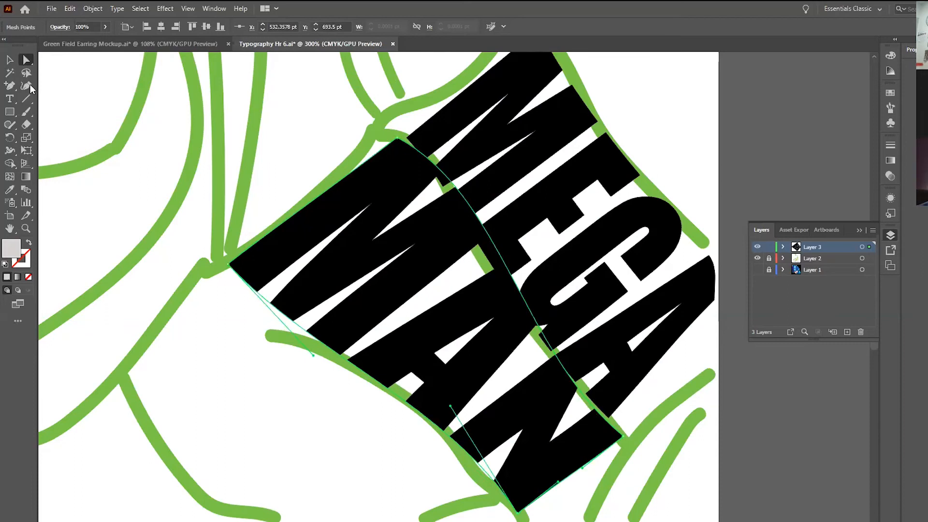
# Step: Adjust the MAN envelope's extra edge point and its handle beside MEGA so the edge follows the shared green line
pyautogui.click(12, 87)
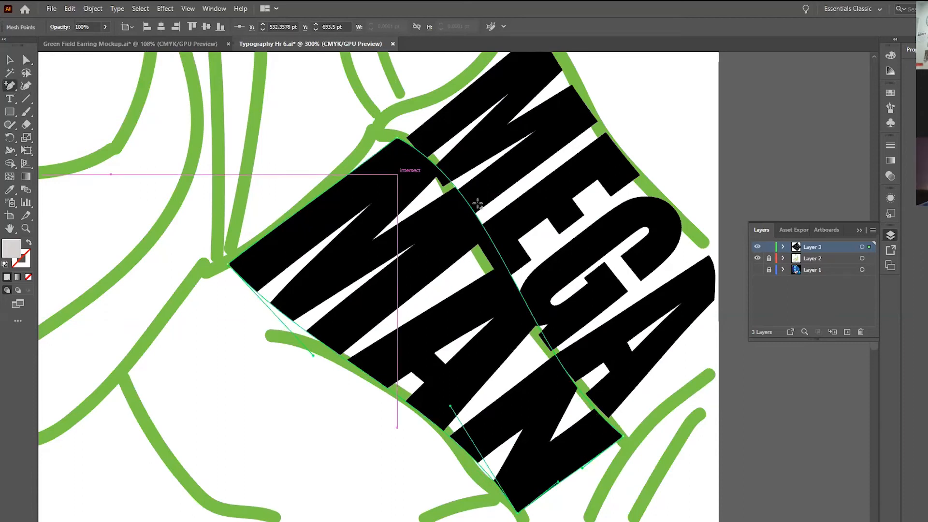
pyautogui.press('a')
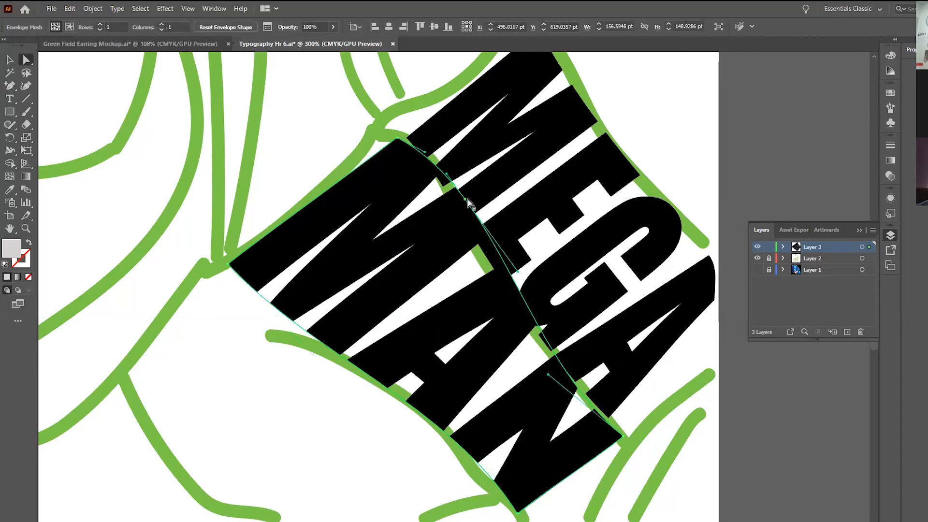
pyautogui.moveTo(465, 199); pyautogui.dragTo(463, 199)
pyautogui.moveTo(468, 287); pyautogui.dragTo(507, 280)
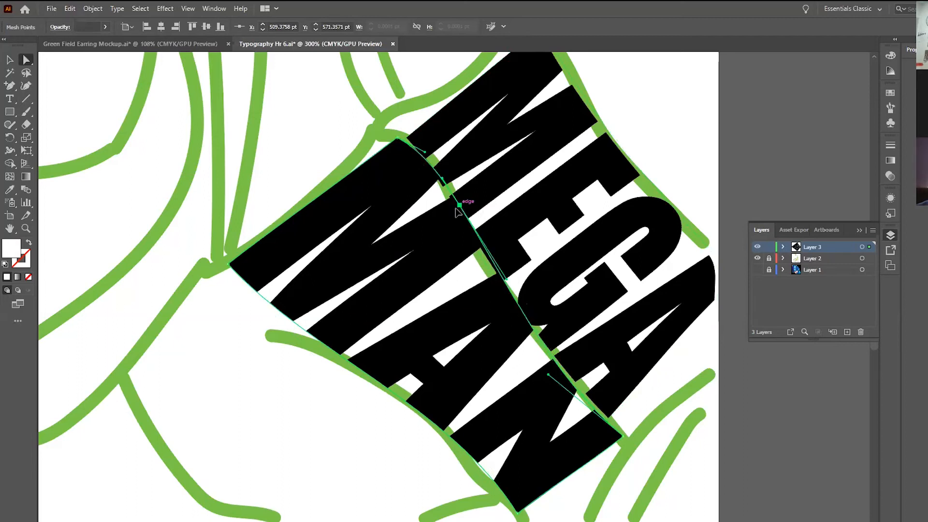
pyautogui.moveTo(457, 207); pyautogui.dragTo(454, 210)
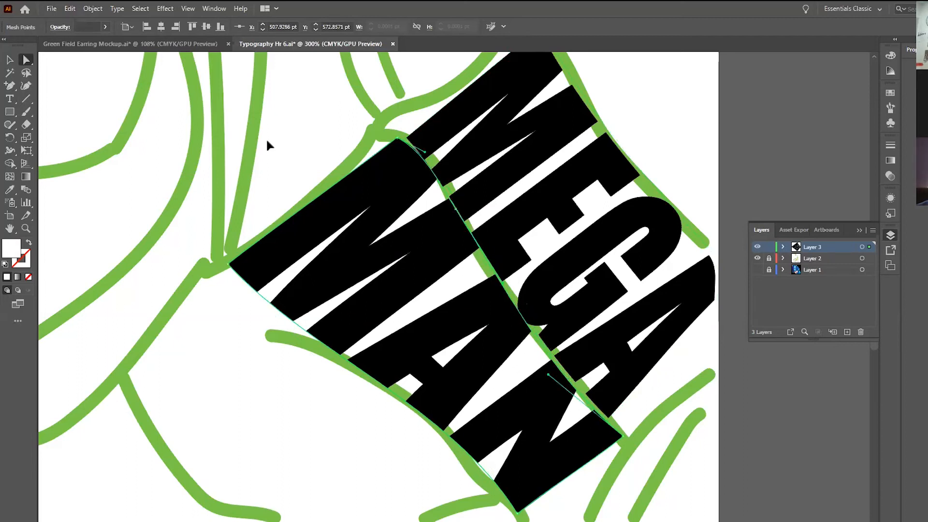
pyautogui.click(431, 488)
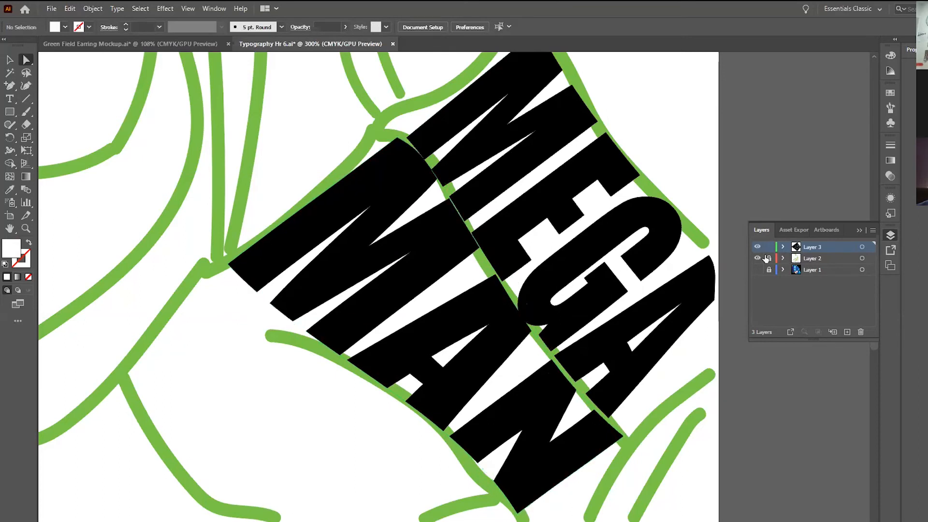
# Step: Try stacking Layer 2's green outline above Layer 3 and restore the previous layer order
pyautogui.moveTo(829, 258); pyautogui.dragTo(831, 242)
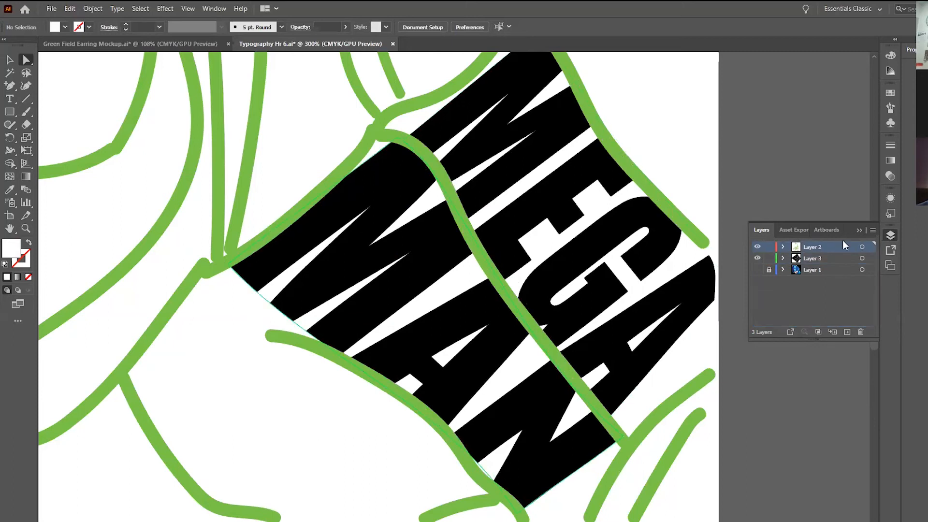
pyautogui.moveTo(828, 252); pyautogui.dragTo(822, 272)
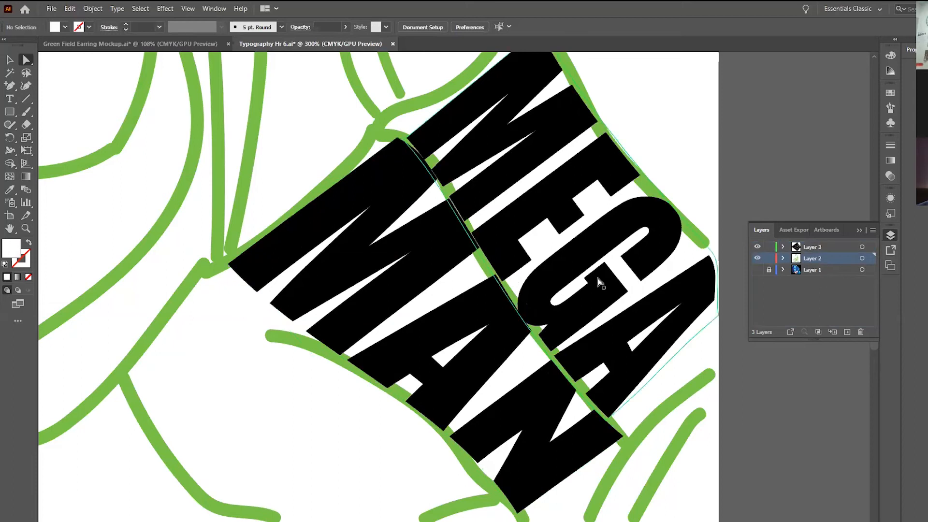
pyautogui.press('v')
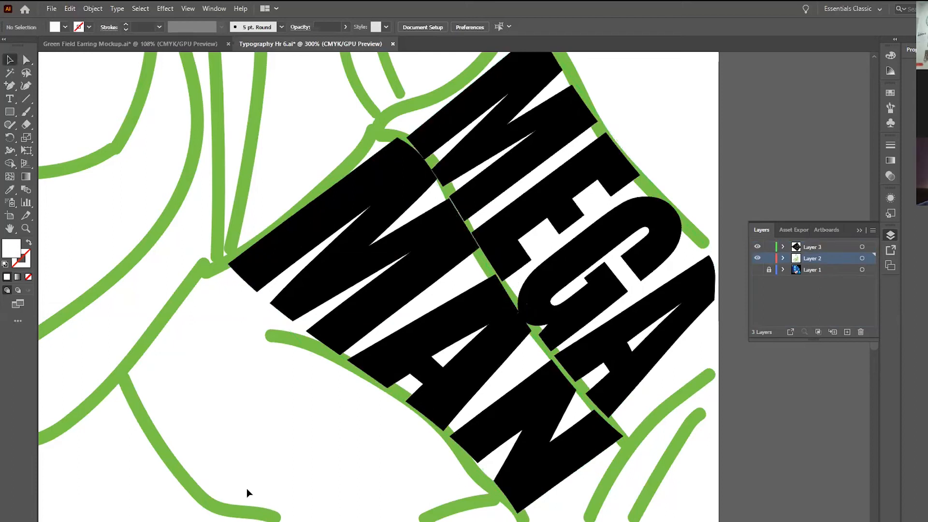
# Step: Compare the tracing and warped words with the reference image by toggling the visibility of Layer 1 and Layer 3
pyautogui.scroll(-5, 341, 465)
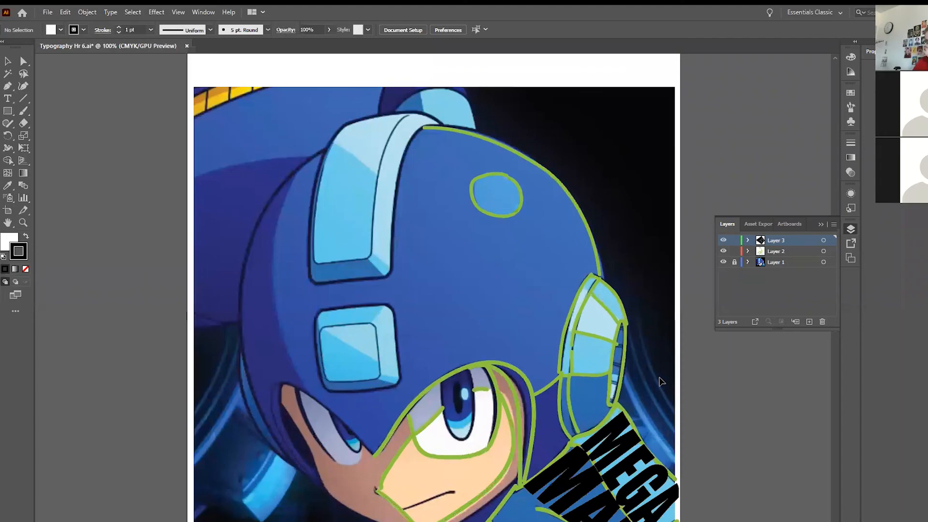
pyautogui.click(722, 263)
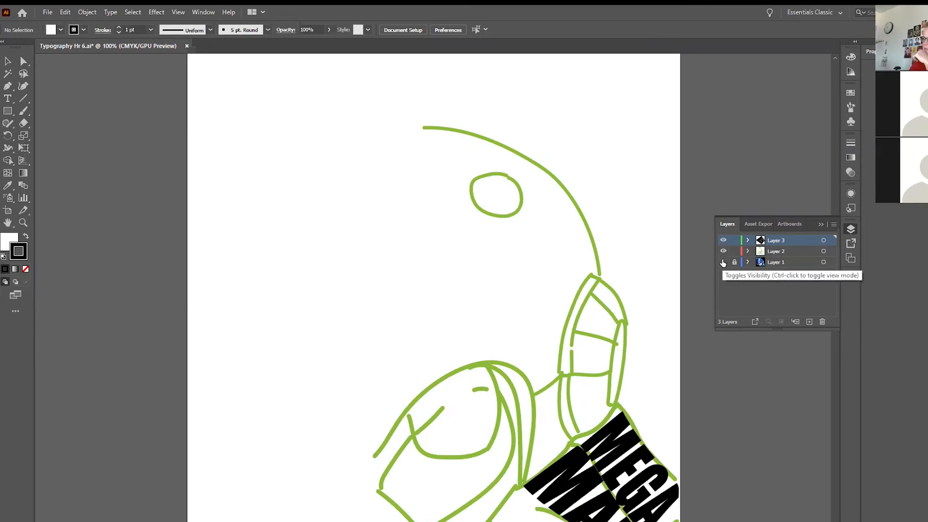
pyautogui.click(722, 262)
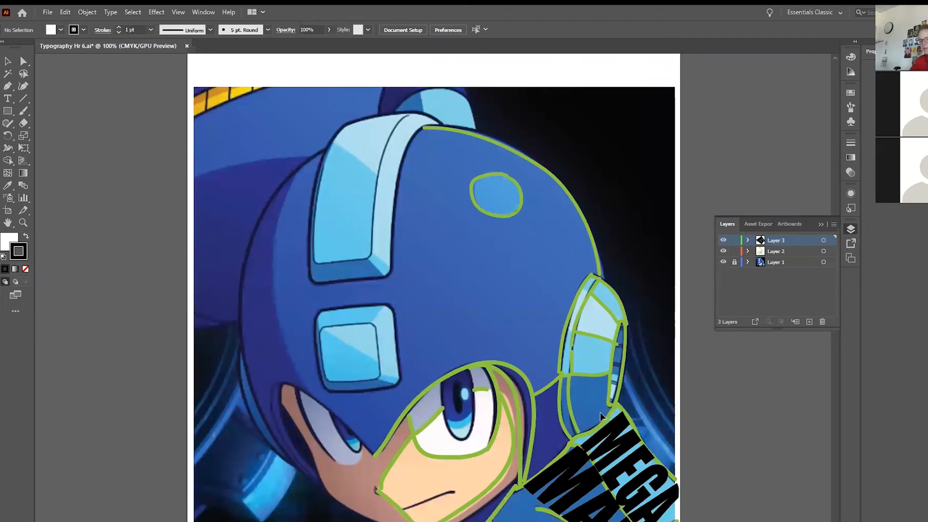
pyautogui.hotkey('ctrl', '+')
pyautogui.scroll(-2, 570, 413)
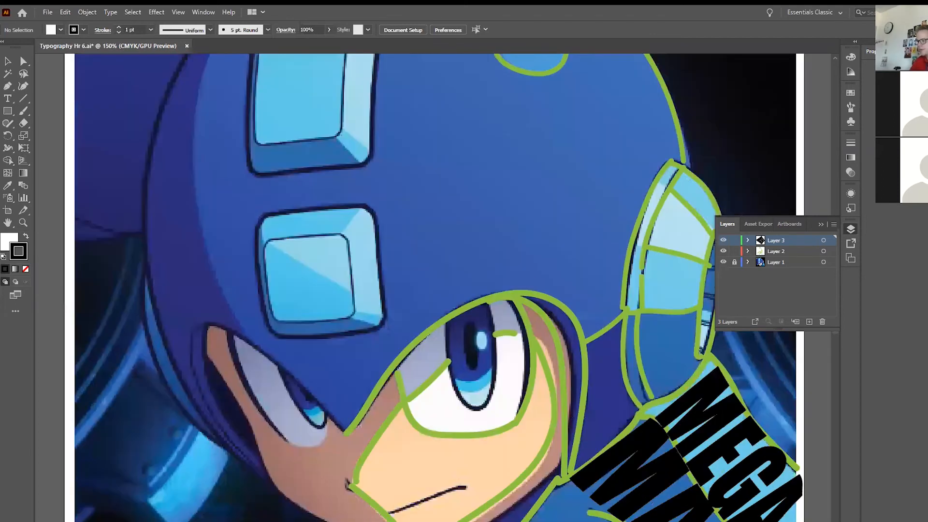
pyautogui.scroll(-1, 570, 413)
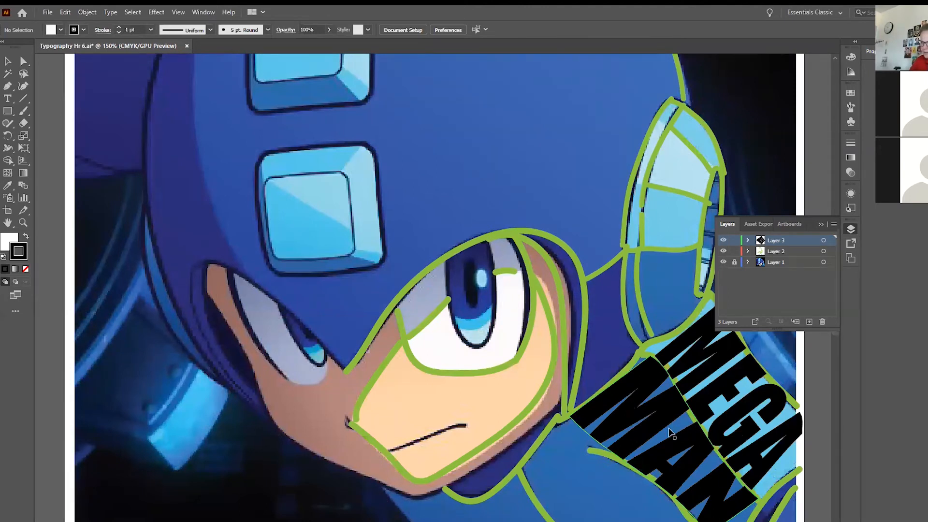
pyautogui.click(723, 240)
pyautogui.click(723, 240)
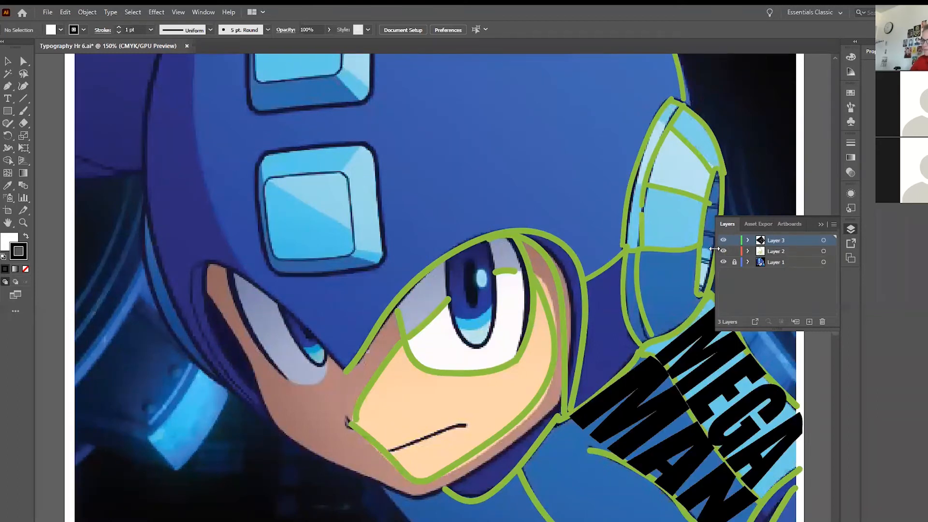
# Step: Fill the MAN envelope's text contents with the medium blue sampled from the reference body and check it with Layer 1 hidden
pyautogui.press('v')
pyautogui.click(626, 385)
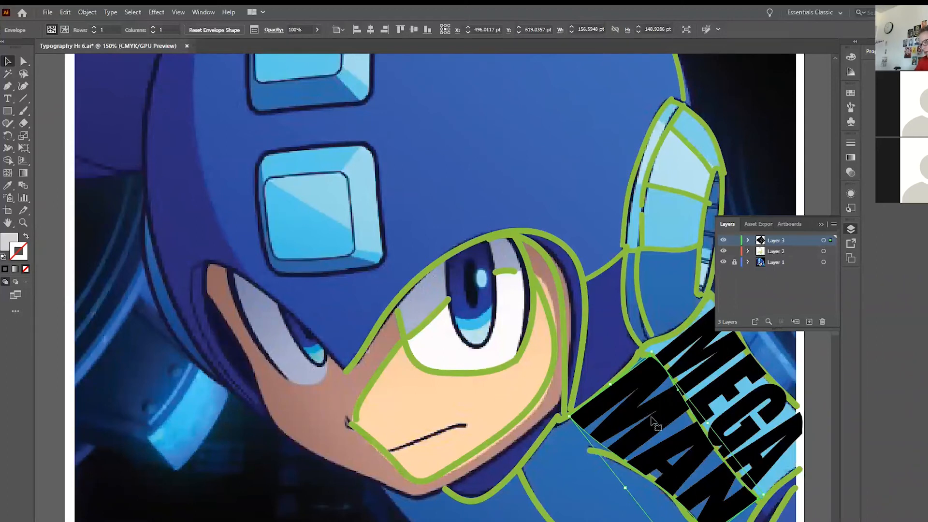
pyautogui.click(65, 29)
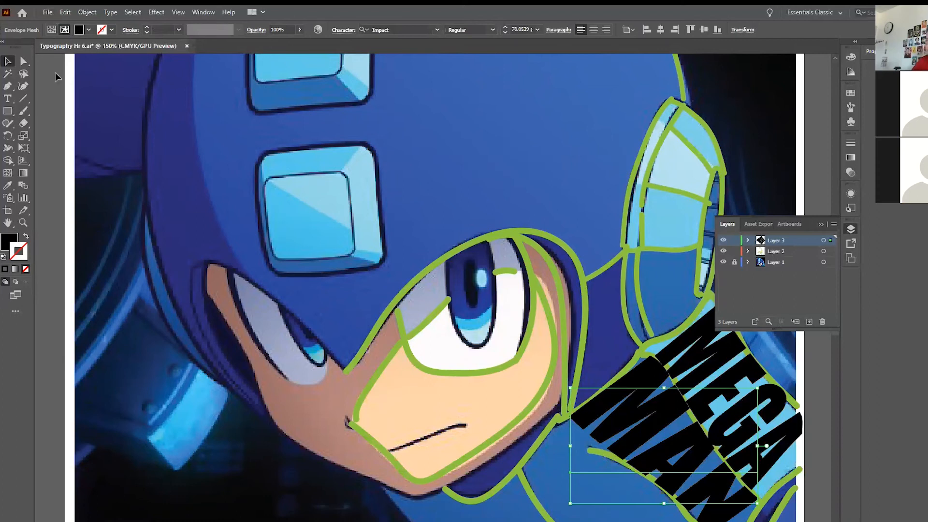
pyautogui.click(8, 185)
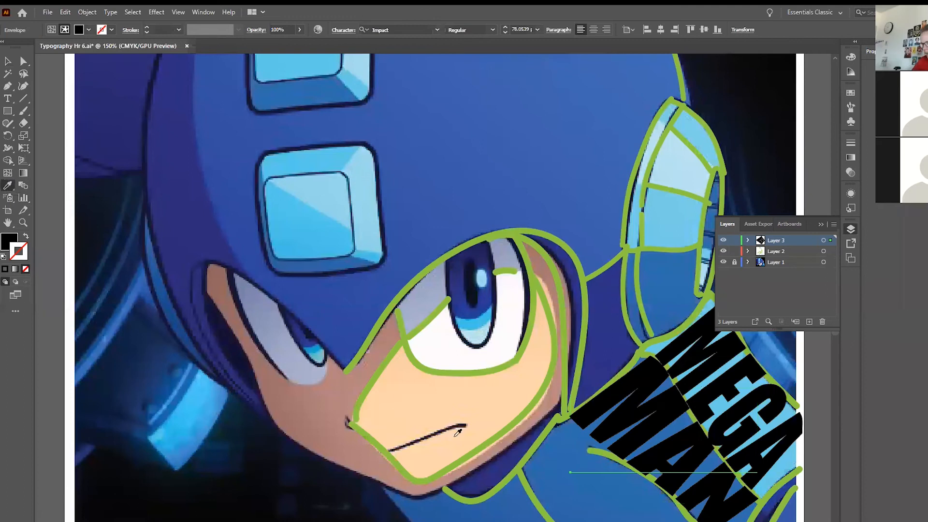
pyautogui.click(701, 506)
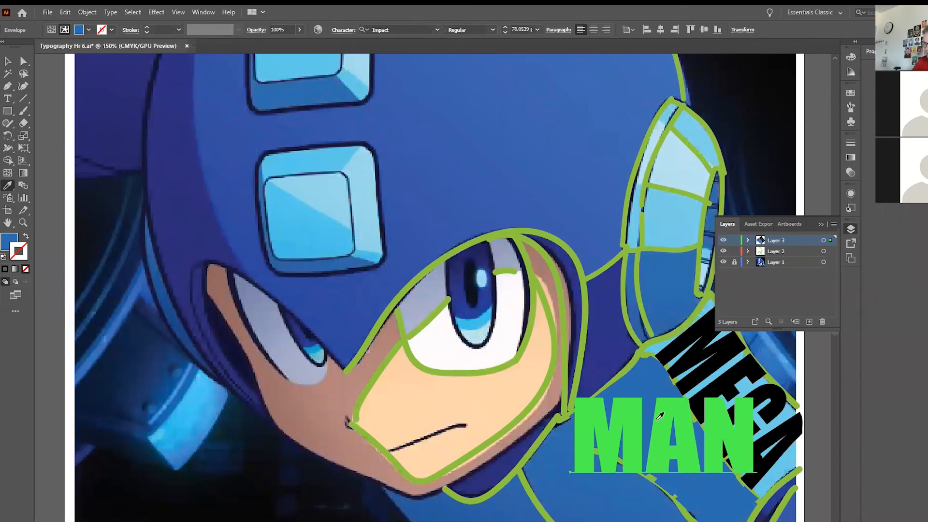
pyautogui.click(51, 30)
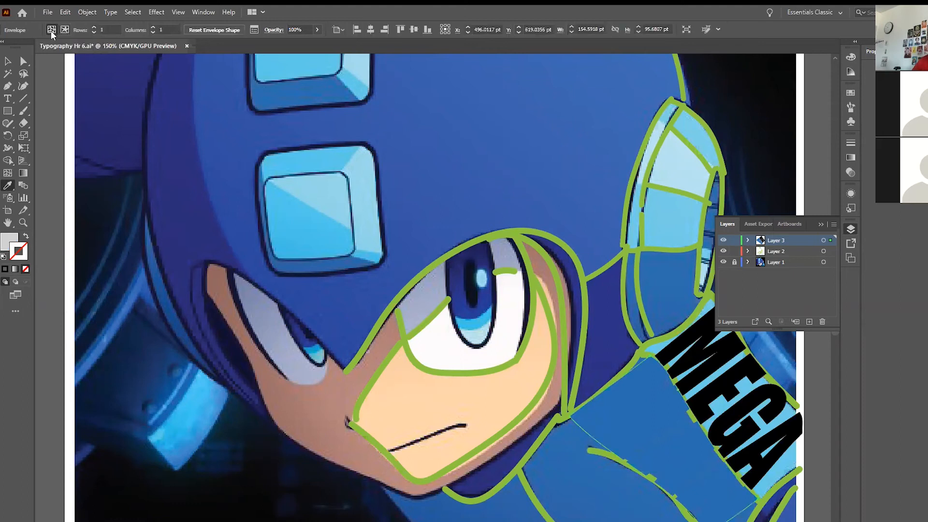
pyautogui.click(723, 262)
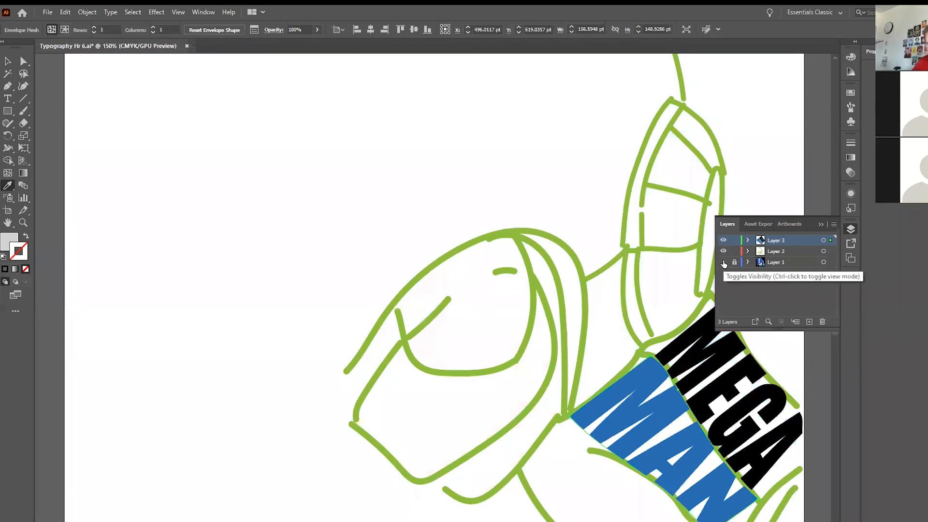
pyautogui.click(723, 262)
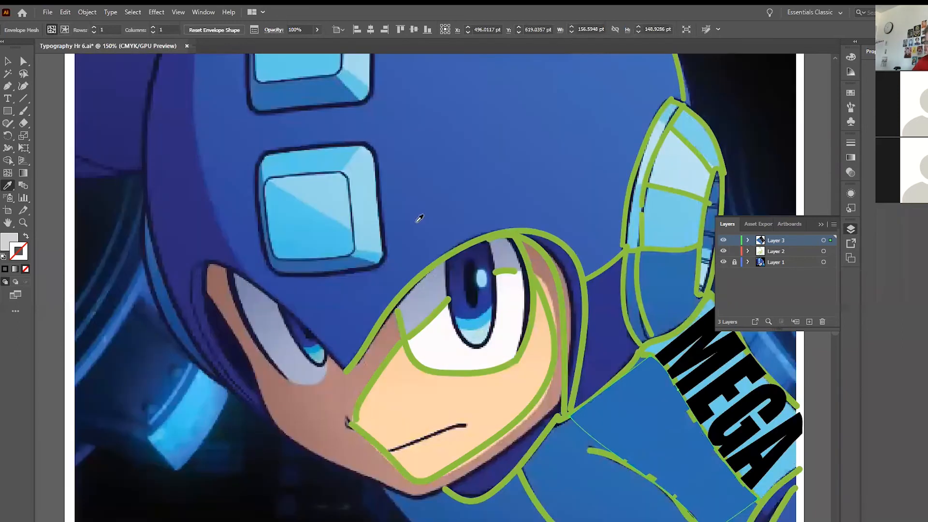
# Step: Try to recolor the MEGA envelope directly with the light blue sampled from the reference image
pyautogui.click(8, 62)
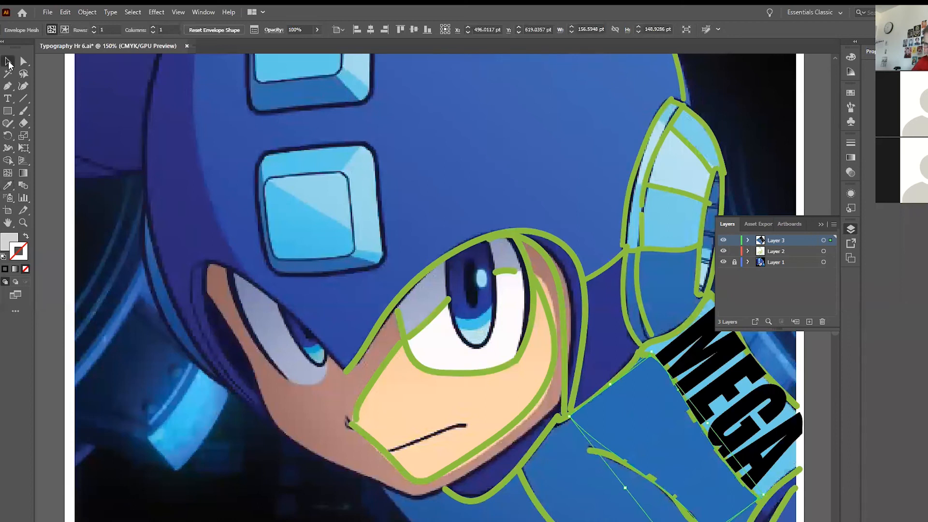
pyautogui.click(747, 374)
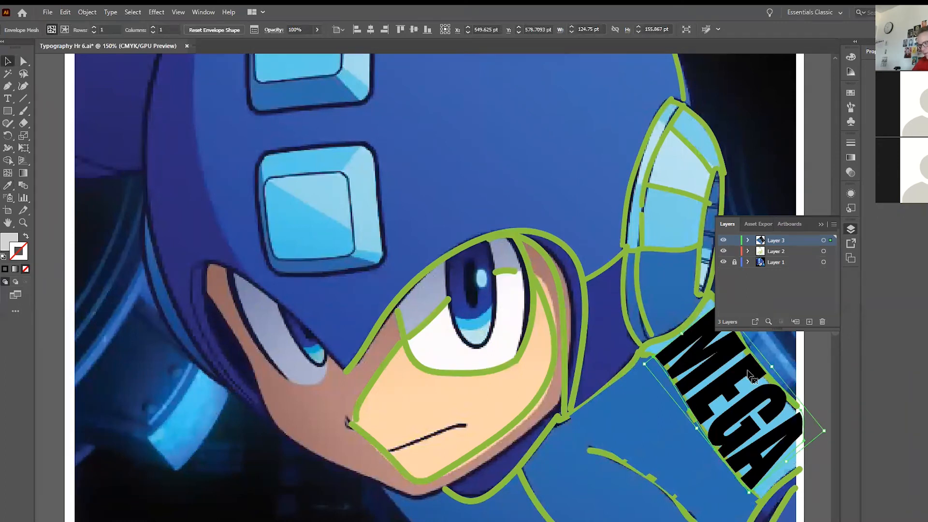
pyautogui.click(8, 185)
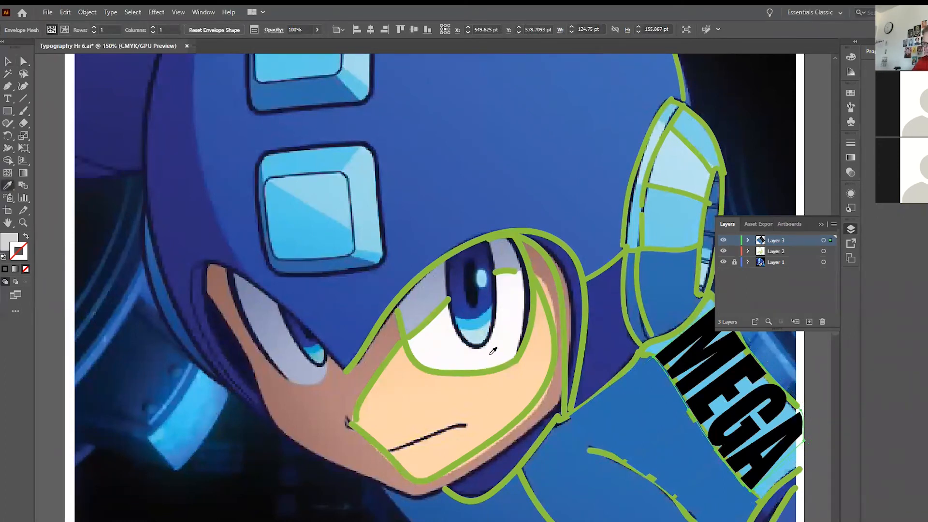
pyautogui.click(750, 400)
pyautogui.click(9, 62)
# Step: Fill the MEGA envelope's text contents with the light blue sampled from the reference image and return to envelope editing
pyautogui.click(710, 367)
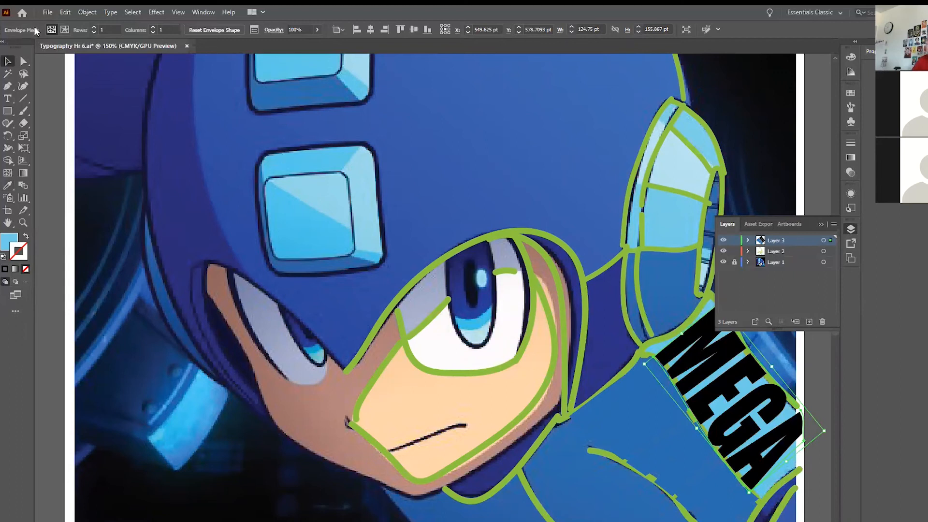
pyautogui.click(66, 30)
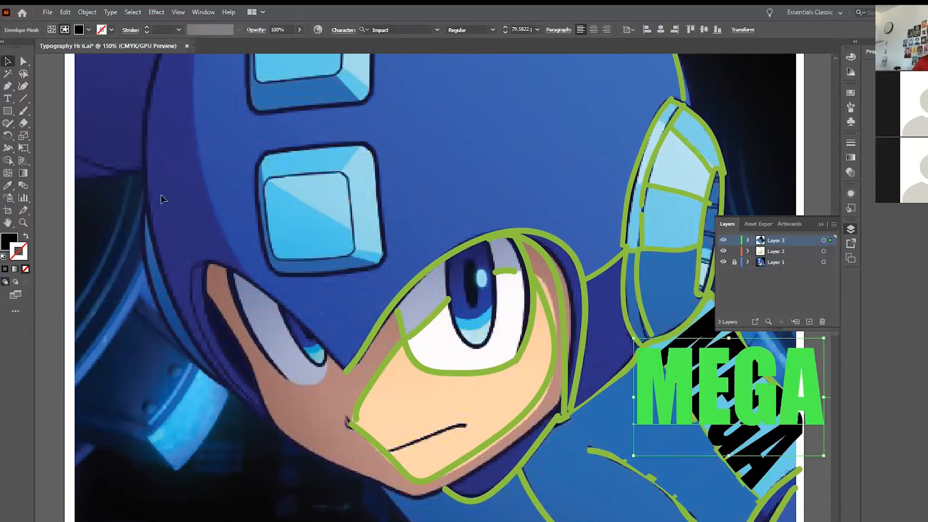
pyautogui.click(8, 186)
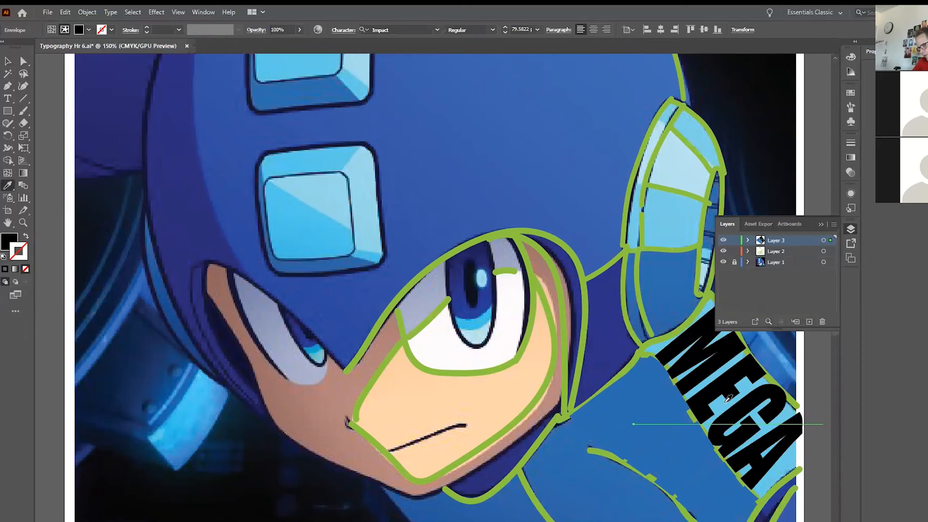
pyautogui.click(730, 429)
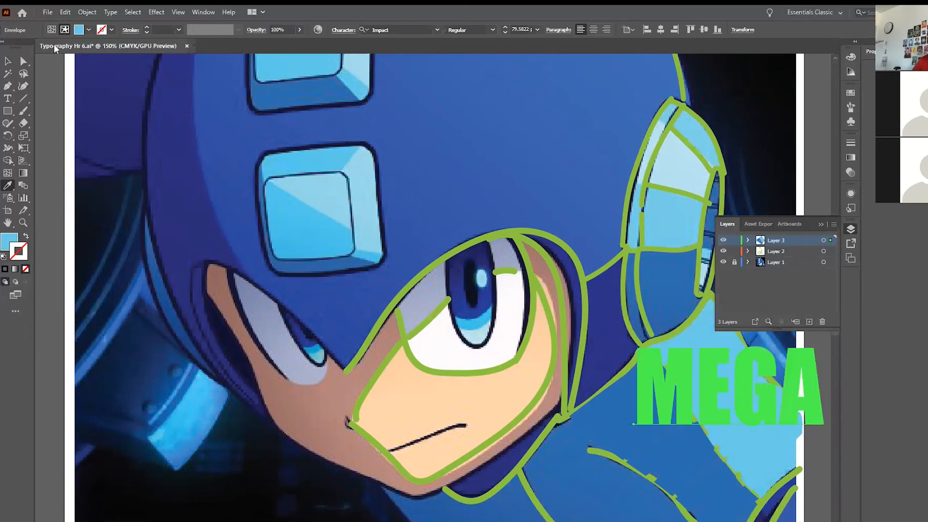
pyautogui.click(52, 29)
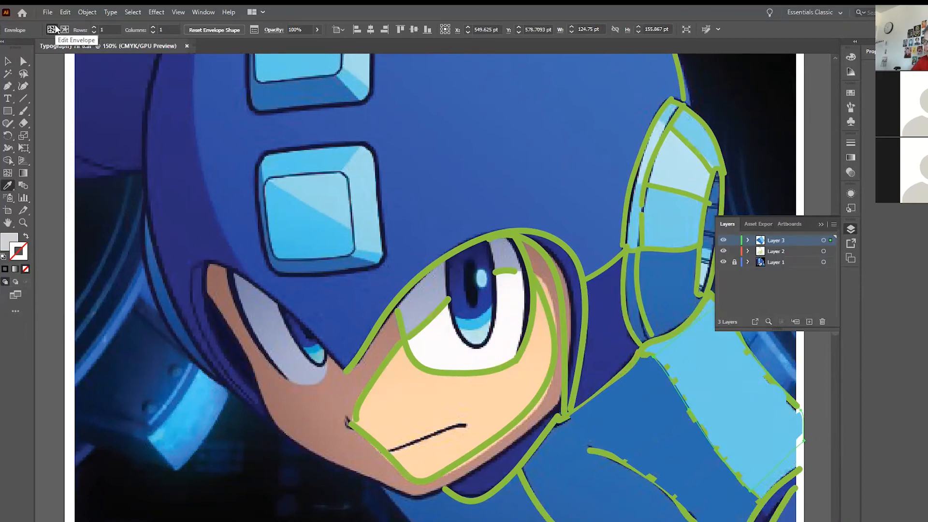
# Step: Compare the recolored MEGA and MAN lettering with the Layer 1 reference image hidden and shown
pyautogui.click(723, 262)
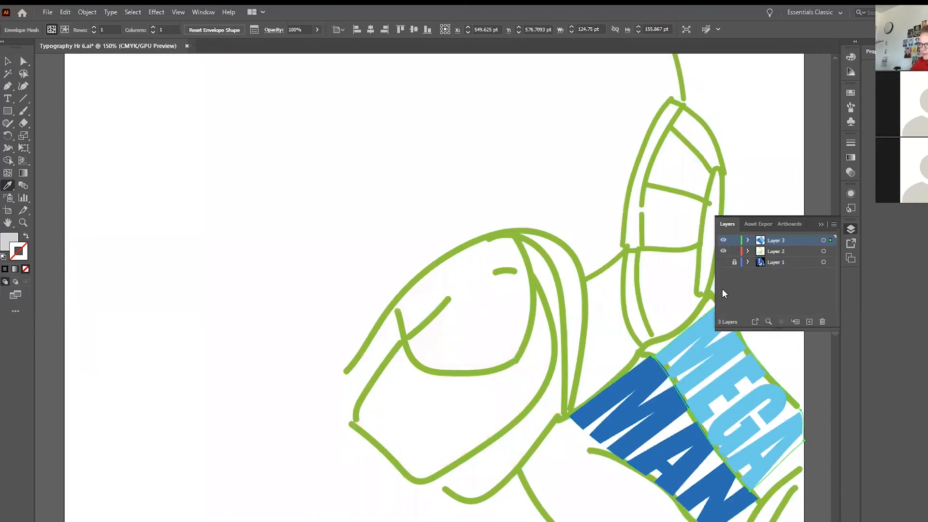
pyautogui.click(722, 262)
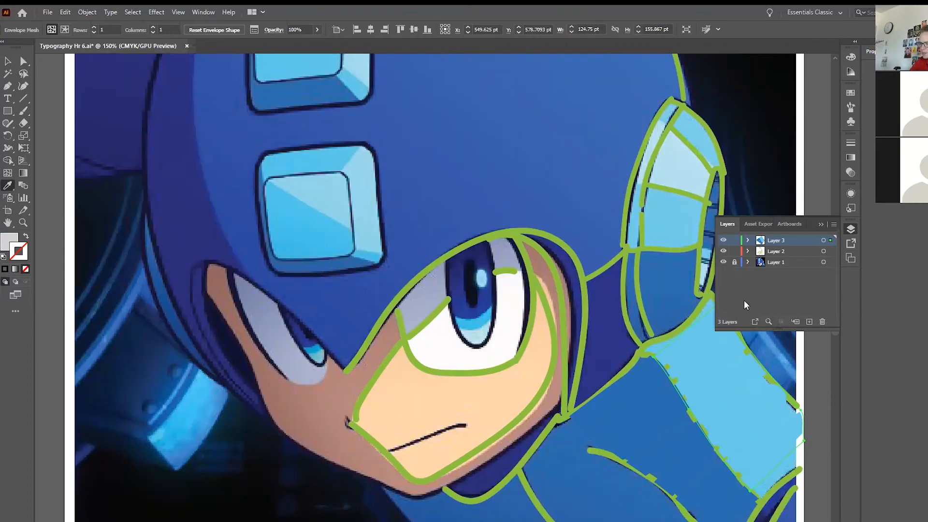
pyautogui.click(723, 262)
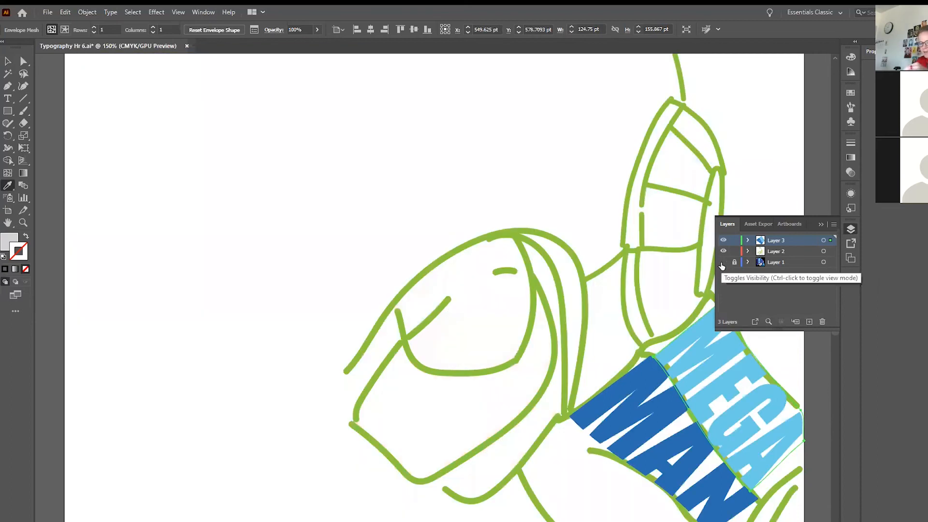
pyautogui.hotkey('ctrl', '=')
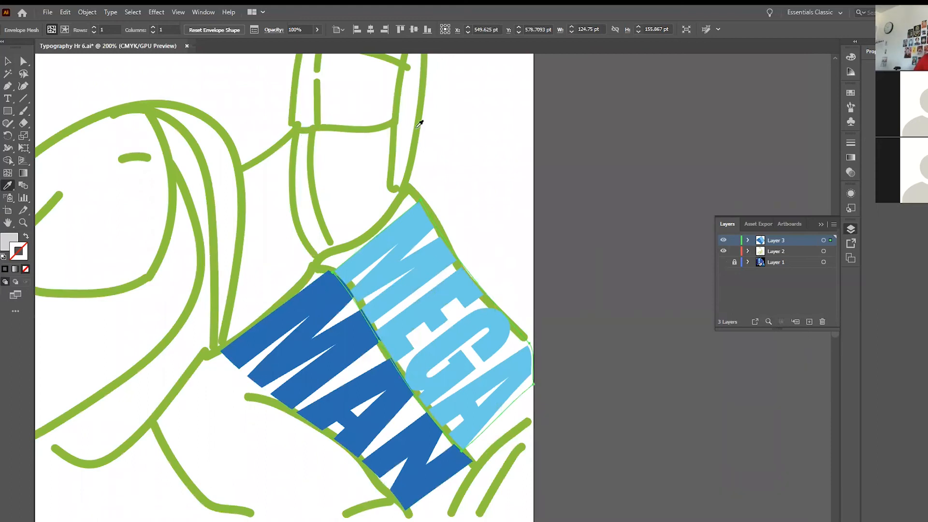
pyautogui.scroll(1, 392, 267)
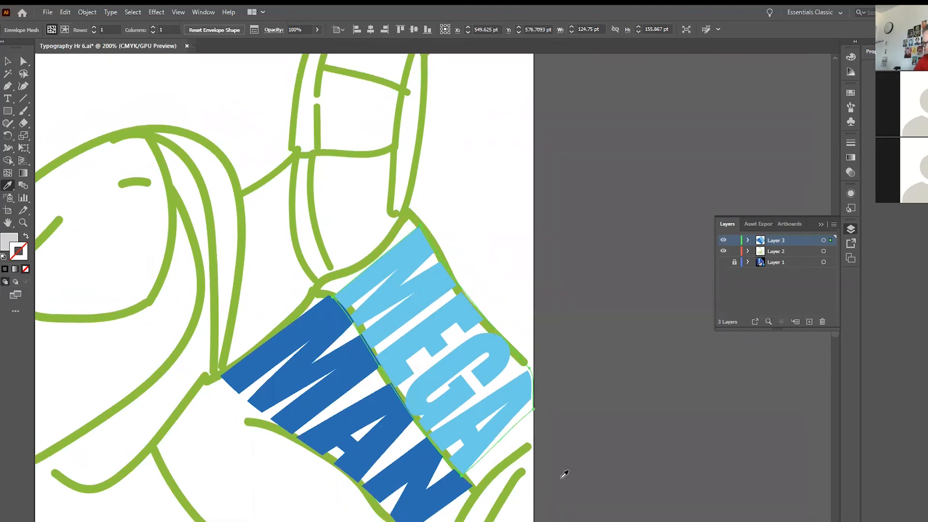
pyautogui.click(723, 262)
pyautogui.click(732, 261)
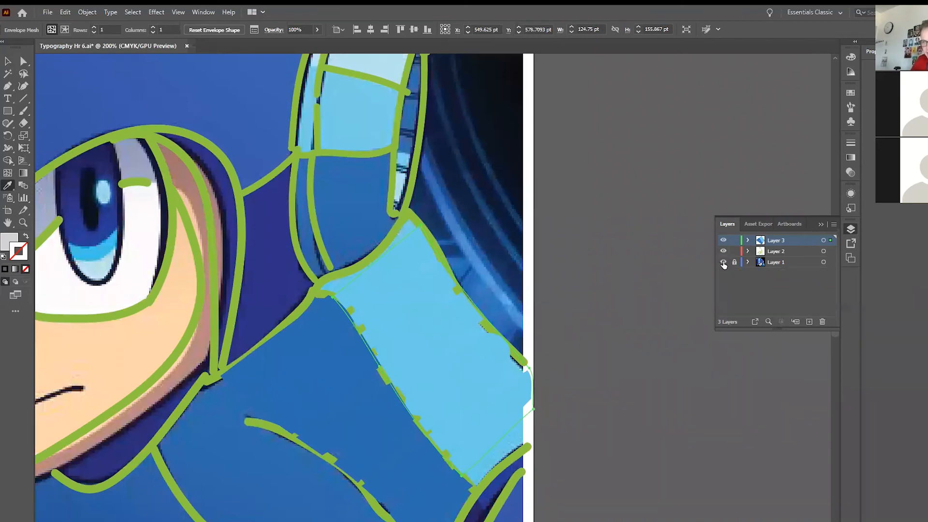
# Step: Hide the Layer 1 reference, move Layer 2 with the green outlines above Layer 3, and lock Layer 2
pyautogui.click(723, 262)
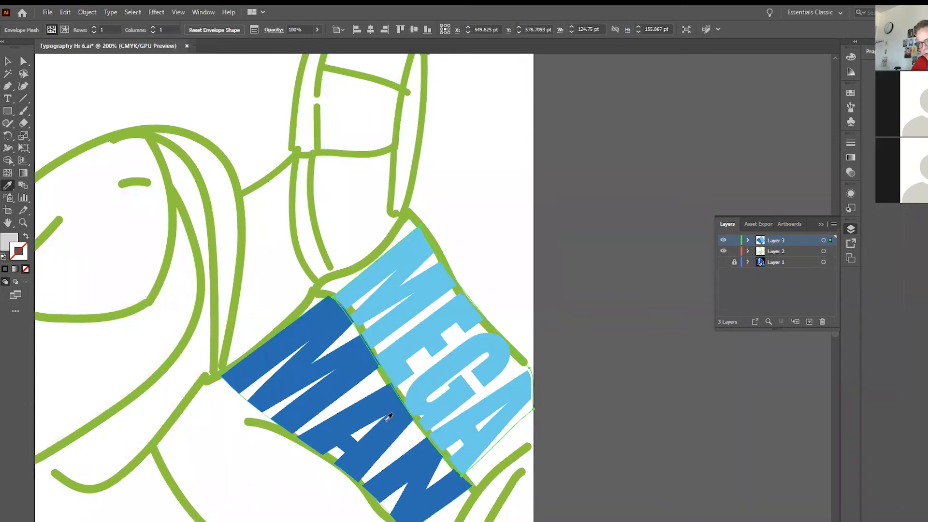
pyautogui.click(779, 251)
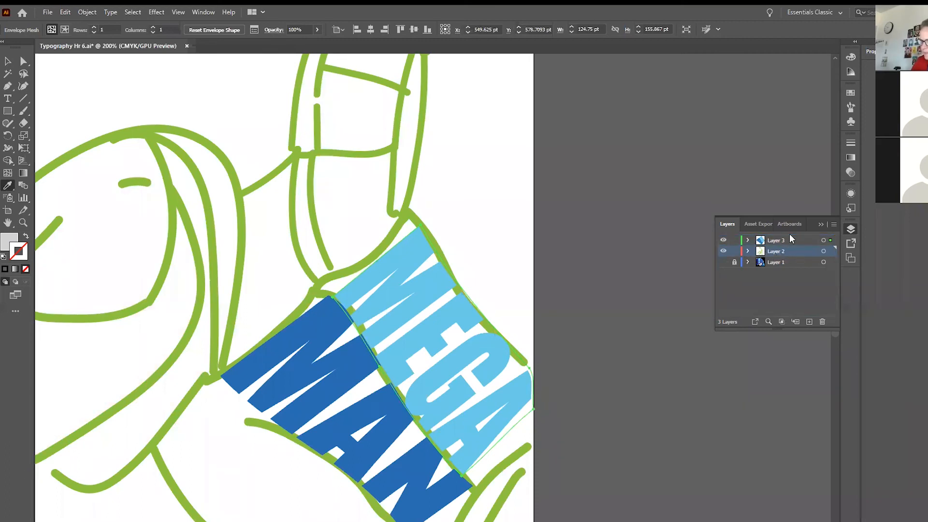
pyautogui.click(789, 250)
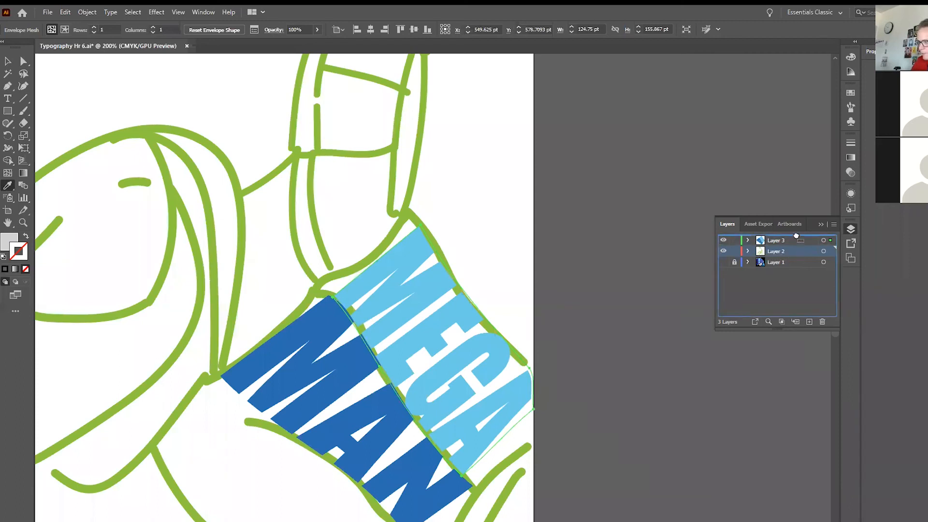
pyautogui.moveTo(796, 235); pyautogui.dragTo(792, 256)
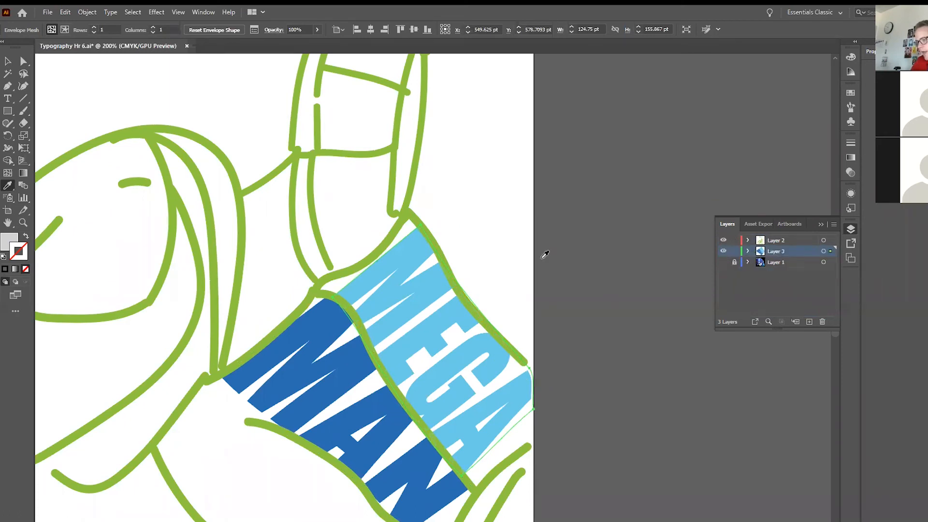
pyautogui.click(734, 240)
# Step: Toggle the visibility of Layer 3 and Layer 1 to compare the lettering, the outlines and the reference image
pyautogui.keyDown('alt'); pyautogui.click(724, 251); pyautogui.keyUp('alt')
pyautogui.keyDown('alt'); pyautogui.click(724, 251); pyautogui.keyUp('alt')
pyautogui.click(724, 251)
pyautogui.click(723, 251)
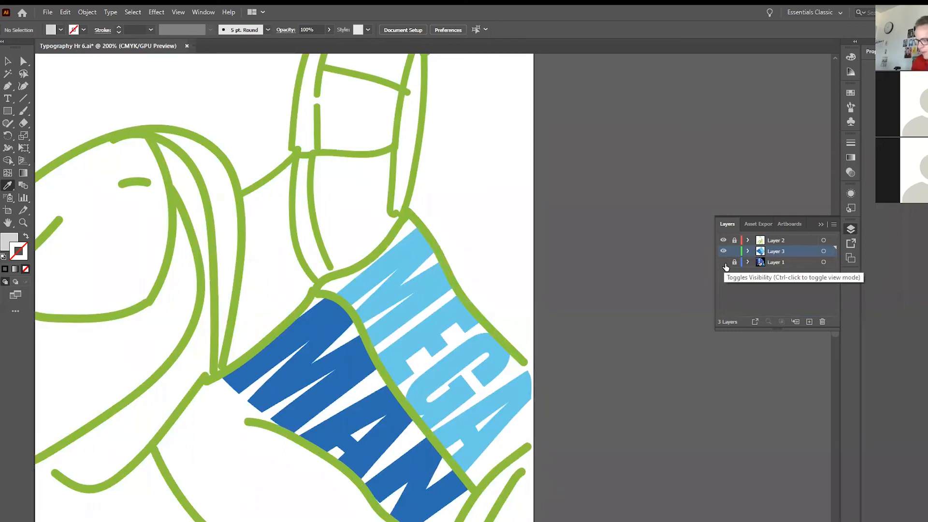
pyautogui.click(723, 263)
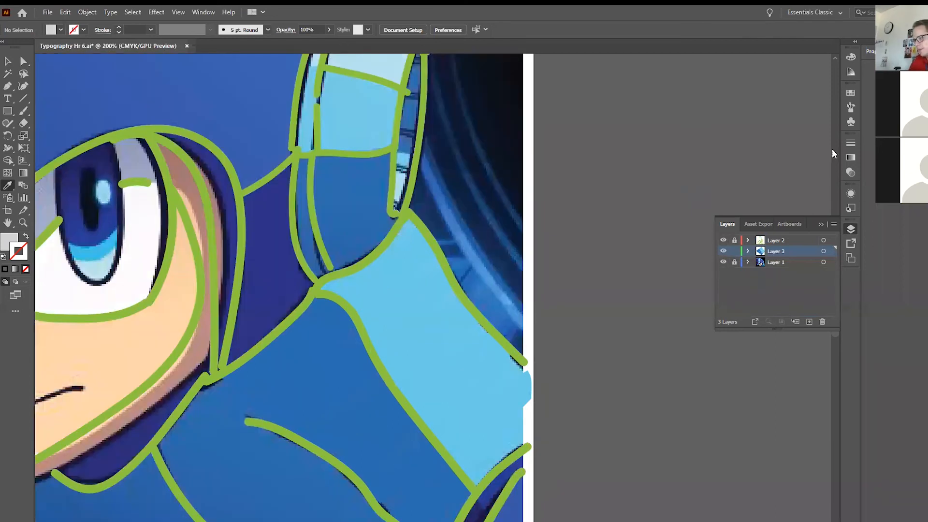
pyautogui.click(724, 263)
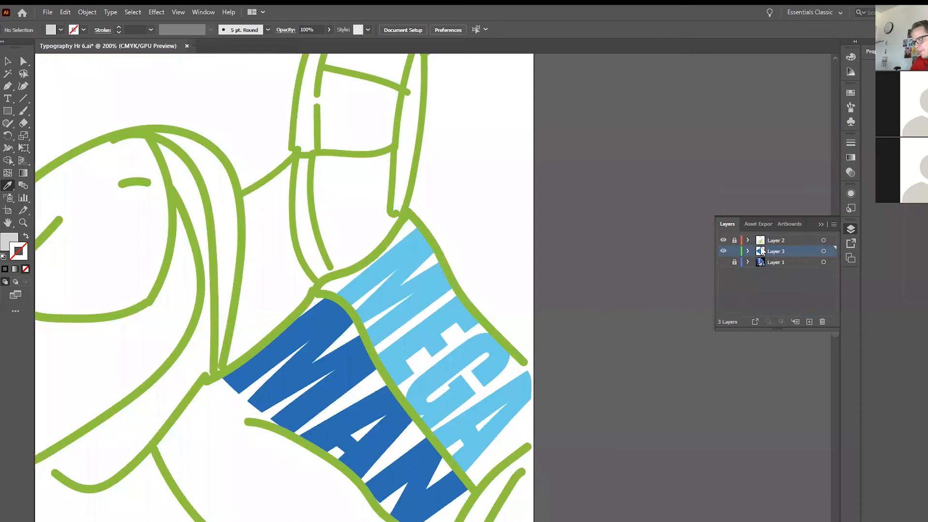
pyautogui.click(722, 251)
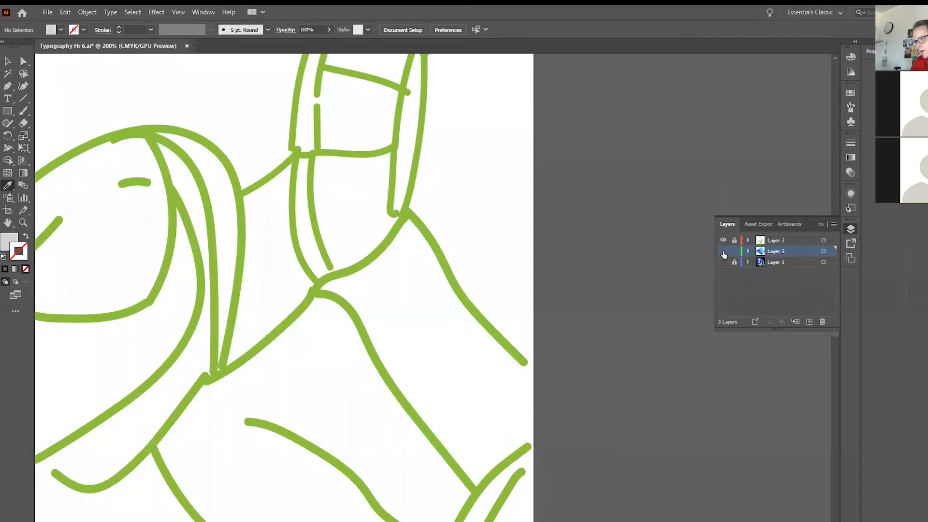
pyautogui.click(723, 251)
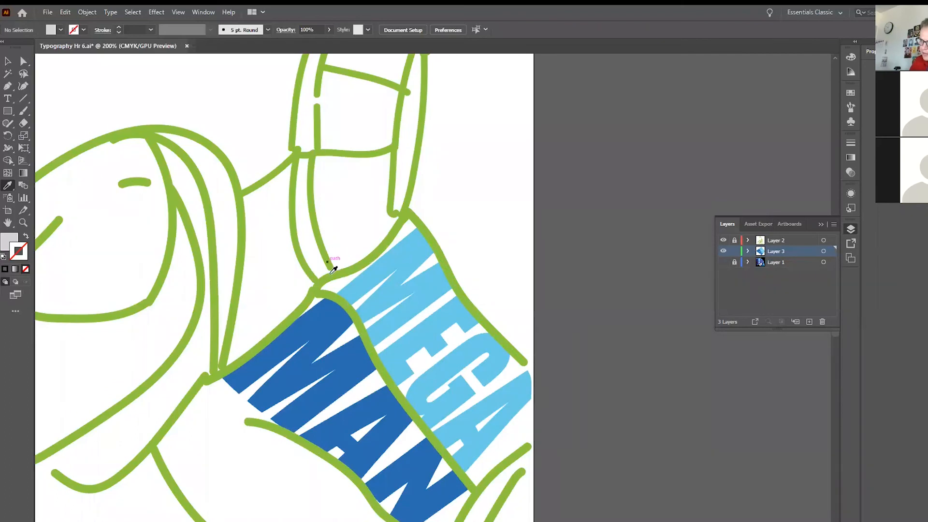
# Step: Show Layer 1, sample the medium blue from the lower earpiece section, and set it as the Blob Brush stroke color
pyautogui.click(723, 262)
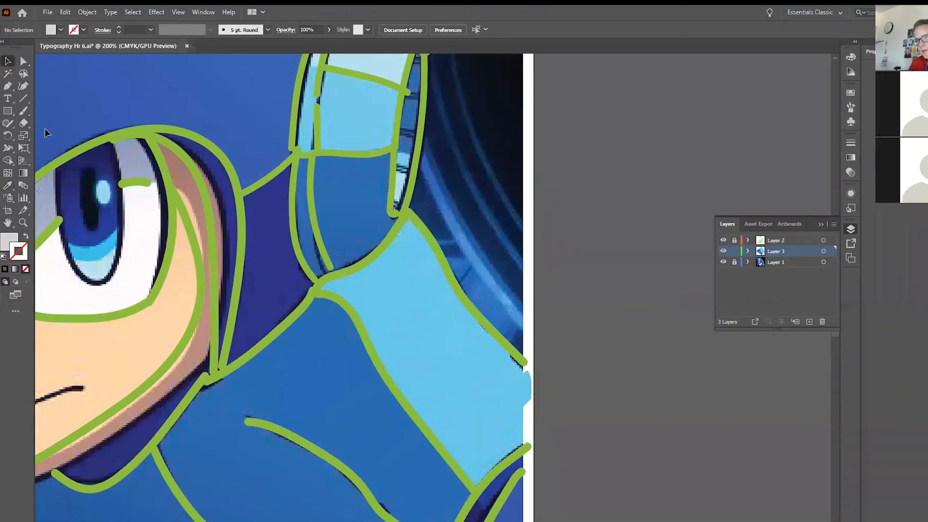
pyautogui.click(363, 195)
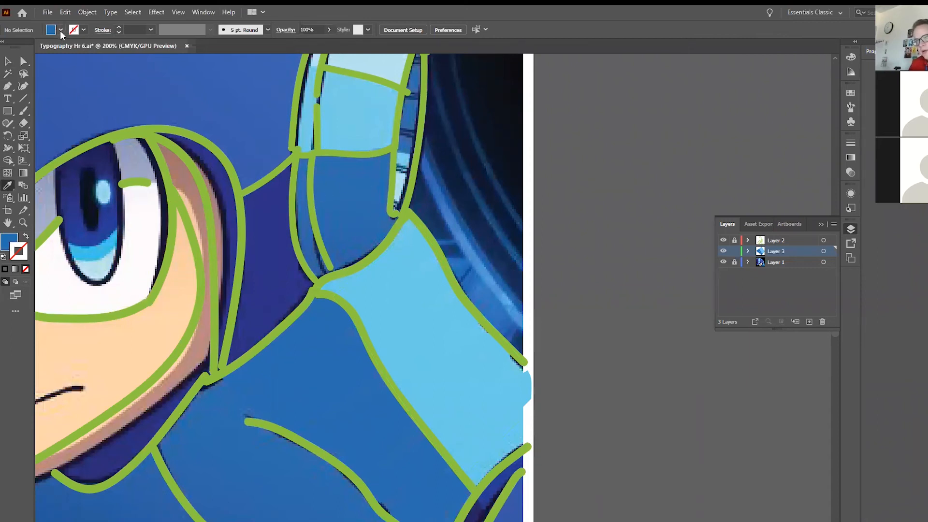
pyautogui.click(24, 114)
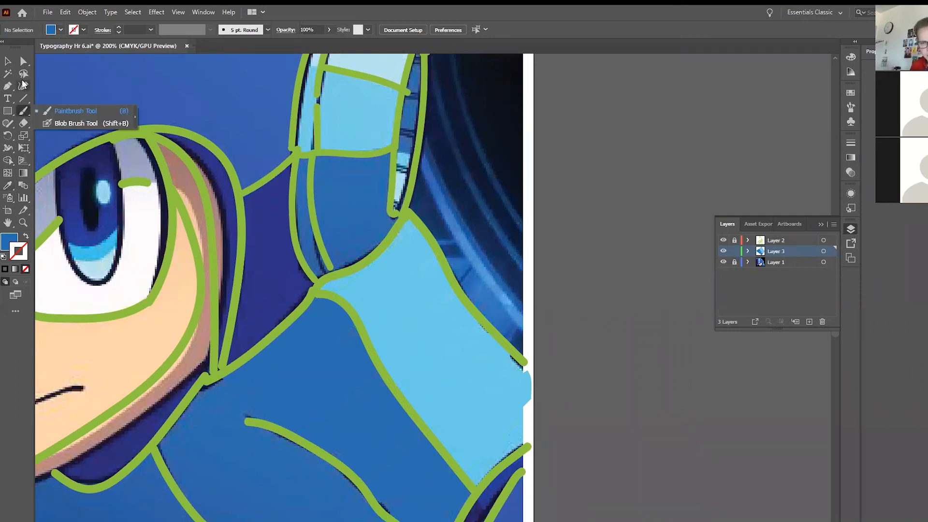
pyautogui.click(62, 125)
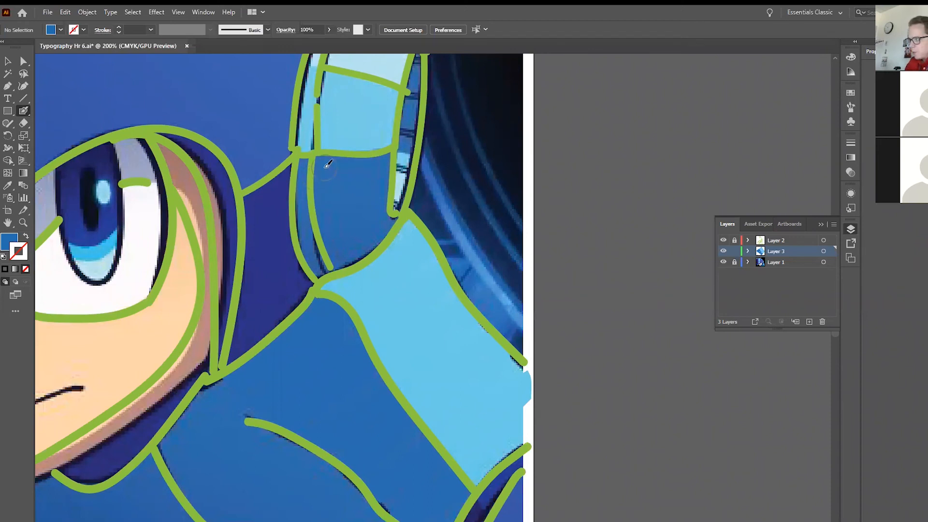
pyautogui.hotkey('shift', 'x')
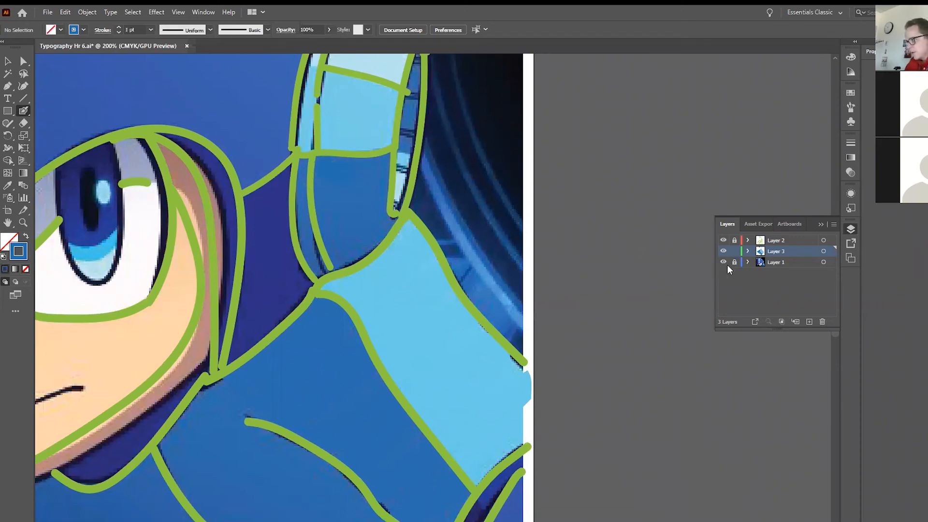
# Step: Hide Layer 1 and paint the lower earpiece section solid medium blue on Layer 3, keeping within its green outline
pyautogui.click(723, 262)
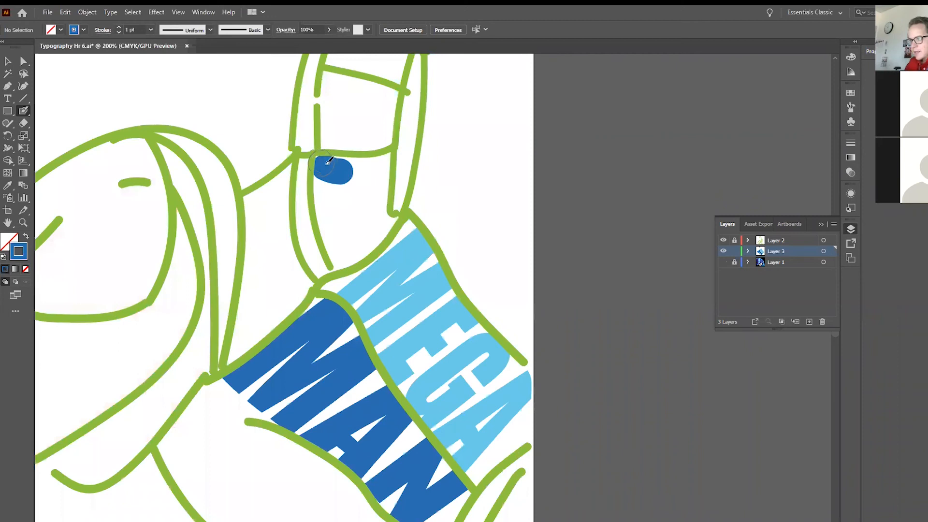
pyautogui.moveTo(342, 162)
pyautogui.mouseDown()
pyautogui.moveTo(392, 154)
pyautogui.moveTo(382, 209)
pyautogui.moveTo(395, 217)
pyautogui.moveTo(334, 269)
pyautogui.moveTo(341, 263)
pyautogui.mouseUp()
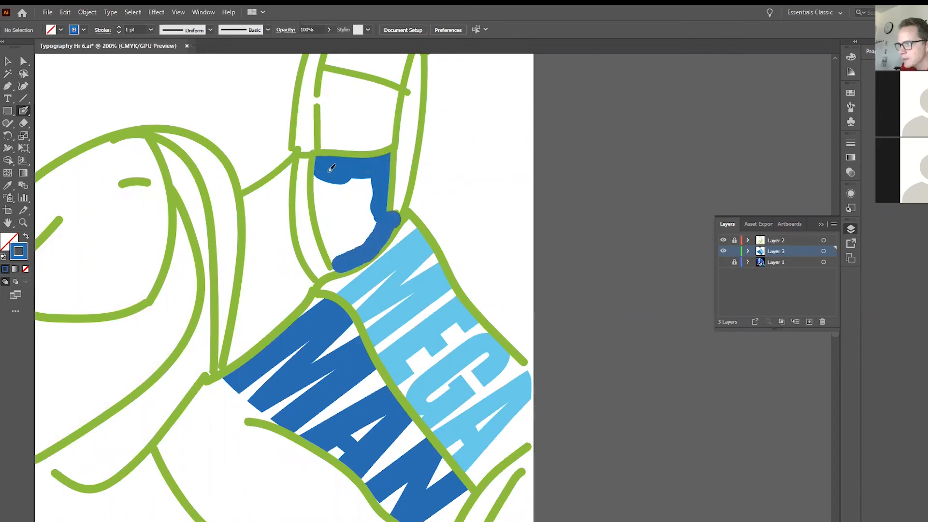
pyautogui.moveTo(330, 169)
pyautogui.mouseDown()
pyautogui.moveTo(315, 174)
pyautogui.moveTo(325, 178)
pyautogui.mouseUp()
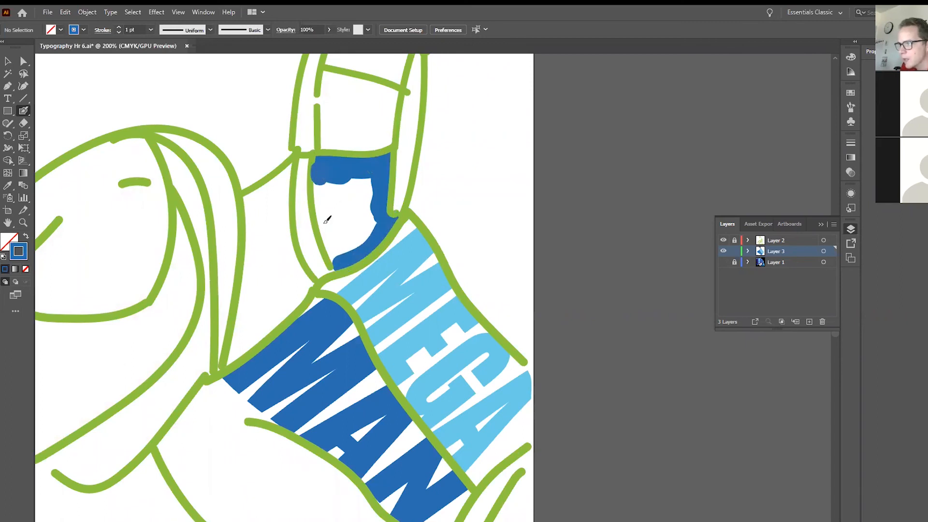
pyautogui.moveTo(333, 251)
pyautogui.mouseDown()
pyautogui.moveTo(333, 205)
pyautogui.moveTo(364, 242)
pyautogui.moveTo(374, 178)
pyautogui.moveTo(353, 240)
pyautogui.moveTo(365, 186)
pyautogui.mouseUp()
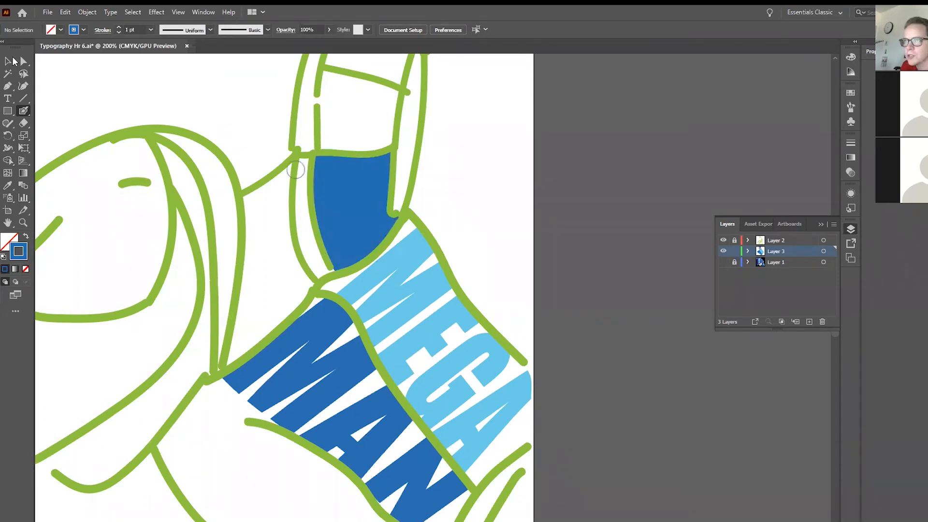
# Step: Select the painted lower earpiece shape to check it, and show and unlock the Layer 1 reference image
pyautogui.press('v')
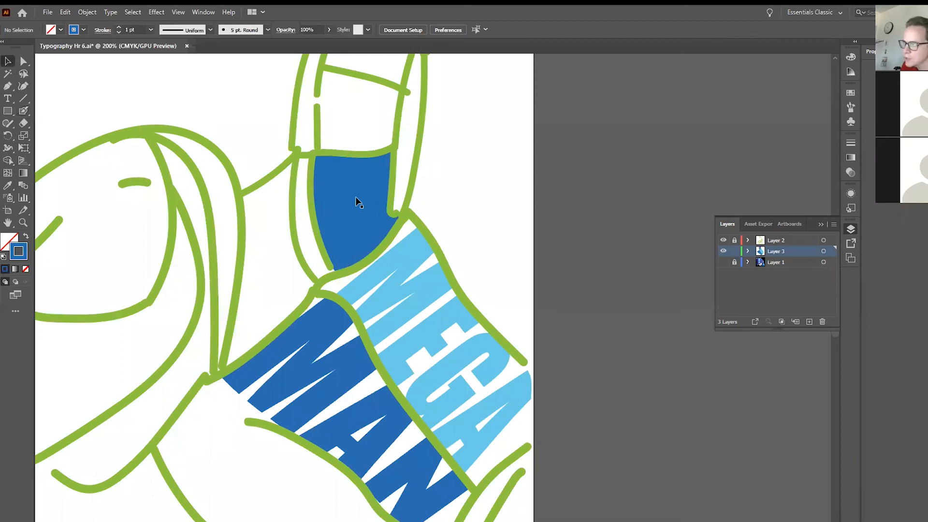
pyautogui.click(365, 196)
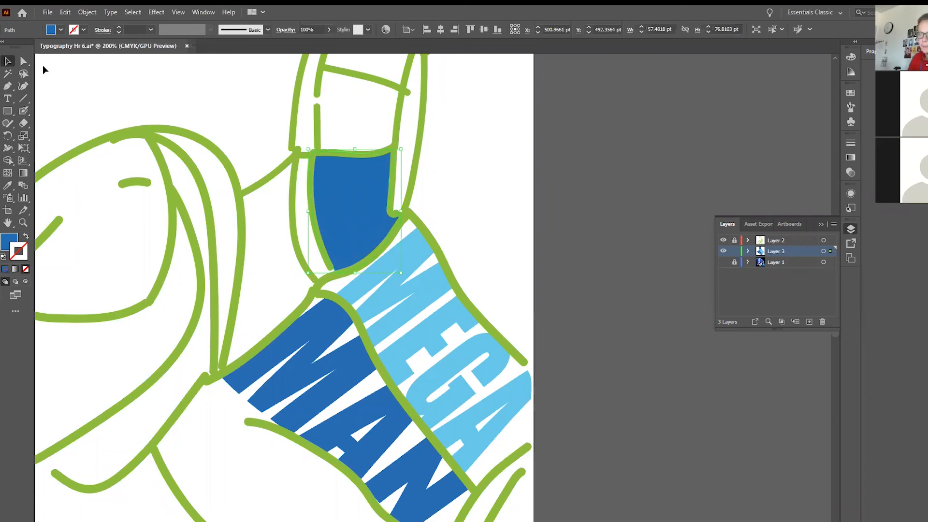
pyautogui.click(24, 111)
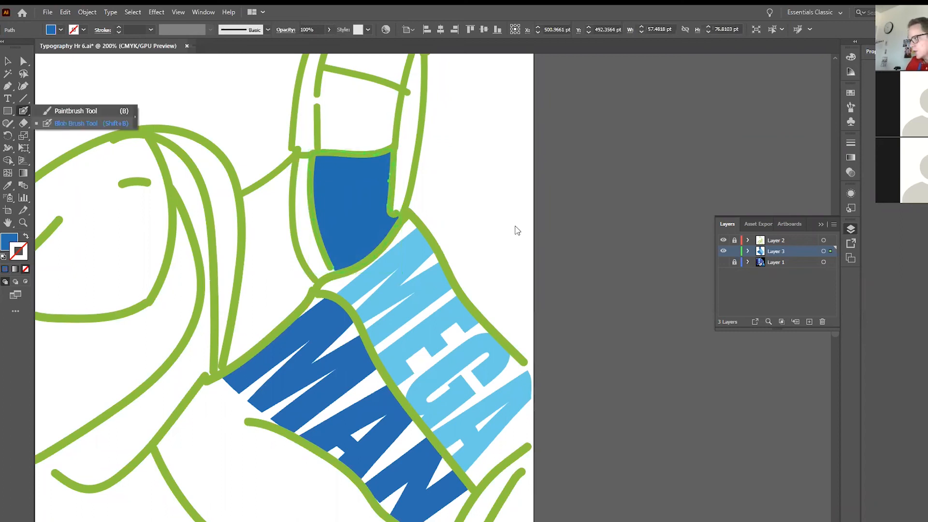
pyautogui.click(723, 262)
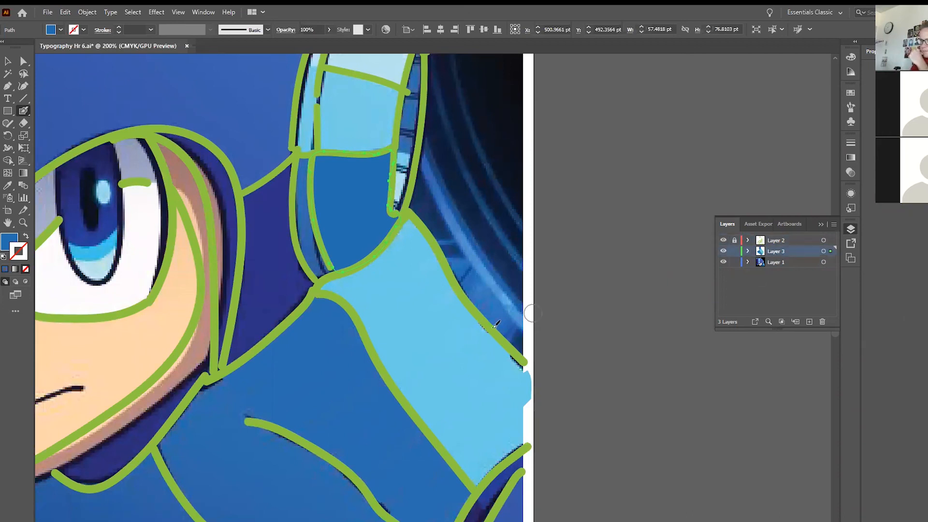
pyautogui.scroll(3, 447, 336)
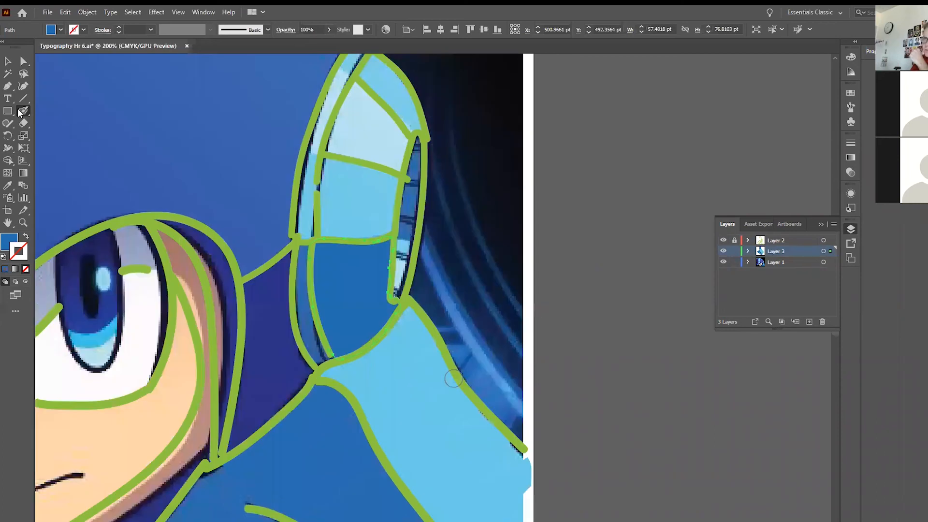
# Step: Try to sample the light blue from the middle earpiece section with the painted shape still selected, and undo it
pyautogui.click(8, 185)
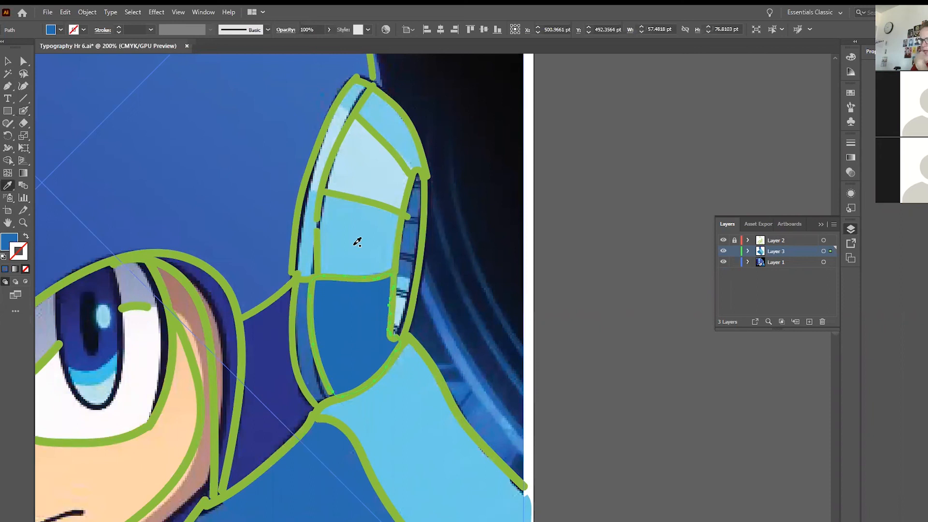
pyautogui.click(357, 242)
pyautogui.hotkey('ctrl', 'z')
pyautogui.press('v')
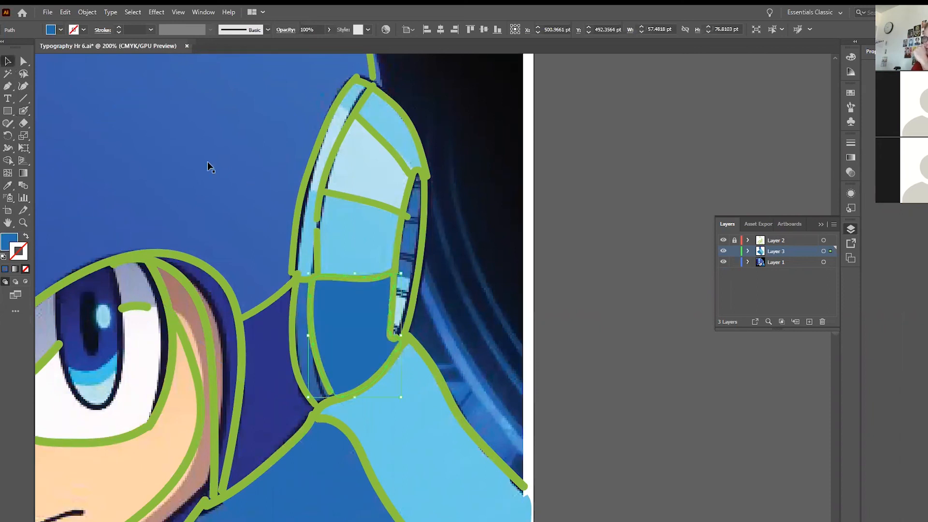
# Step: Deselect the painted shape, sample the light blue from the middle earpiece section, and switch to the Blob Brush
pyautogui.click(10, 184)
pyautogui.hotkey('ctrl', 'shift', 'a')
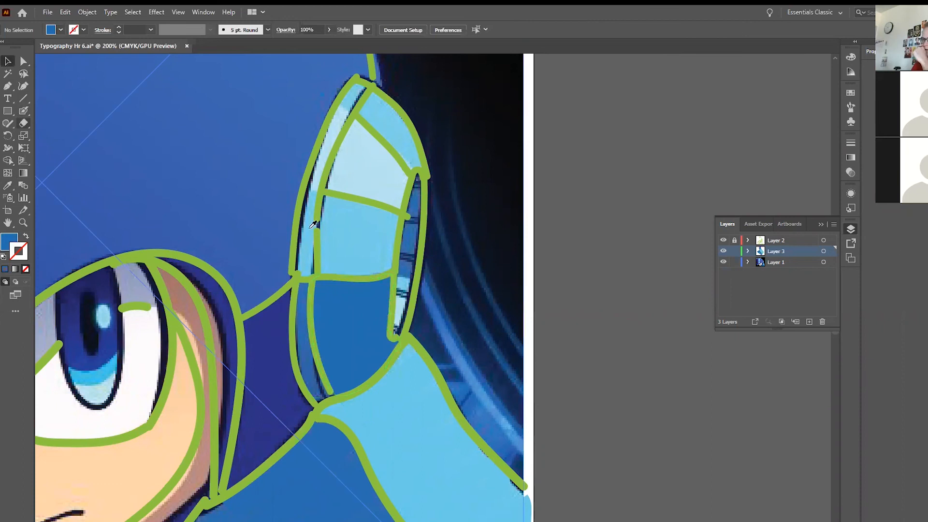
pyautogui.click(363, 230)
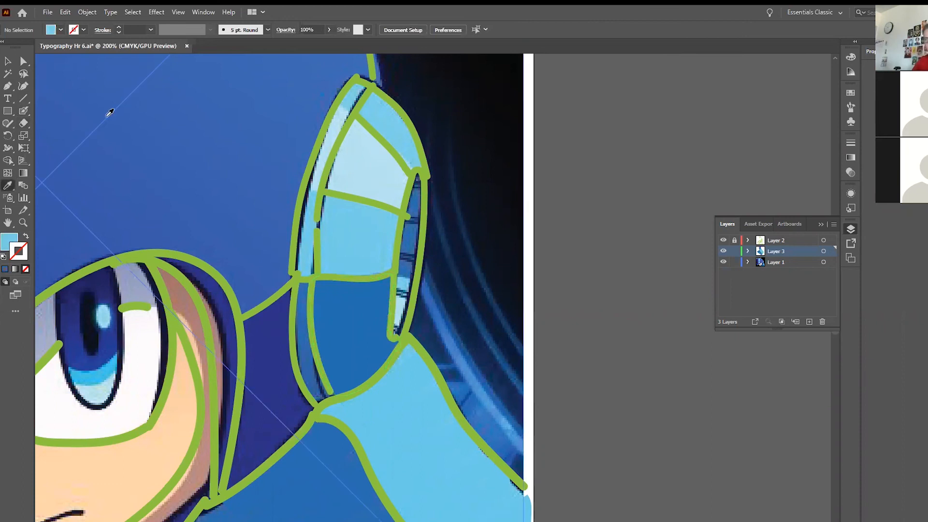
pyautogui.click(24, 114)
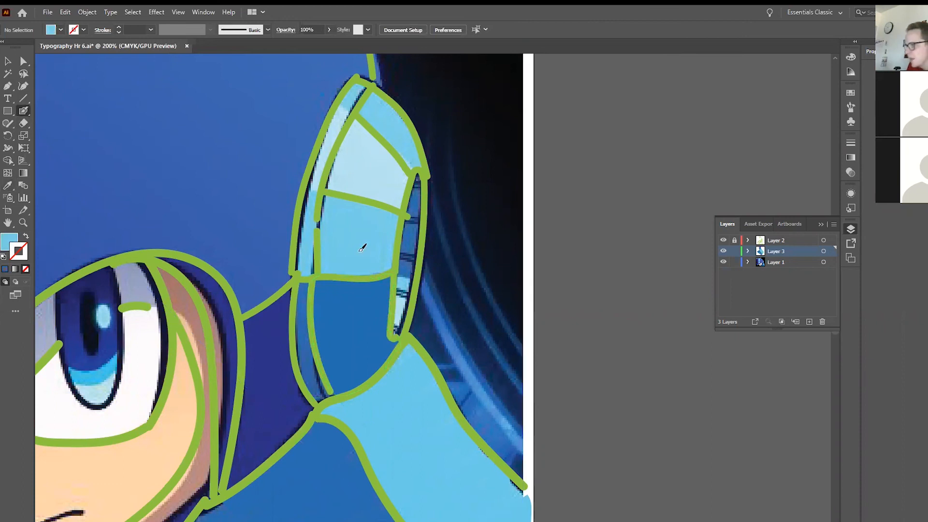
# Step: Hide Layer 1 and paint the middle earpiece section solid light blue within its green outline
pyautogui.click(723, 262)
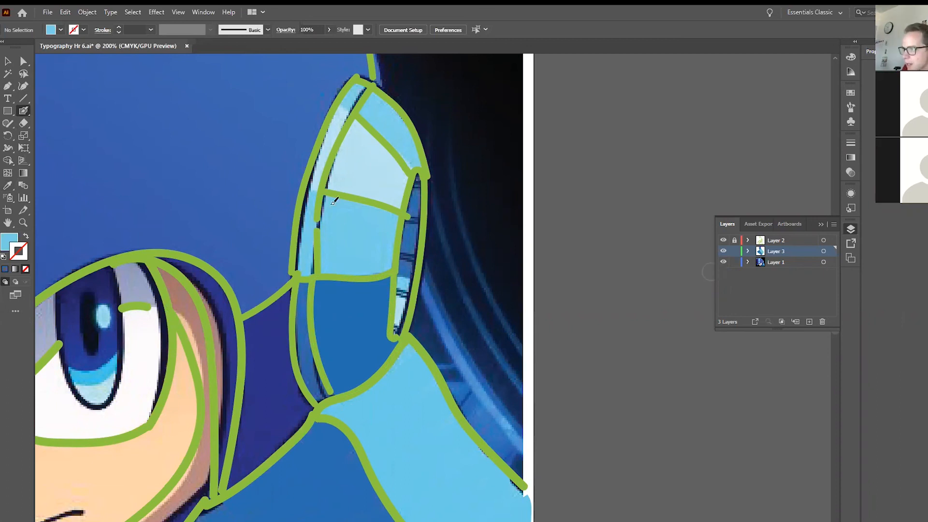
pyautogui.moveTo(322, 198)
pyautogui.mouseDown()
pyautogui.moveTo(396, 216)
pyautogui.moveTo(389, 261)
pyautogui.moveTo(326, 268)
pyautogui.moveTo(330, 204)
pyautogui.mouseUp()
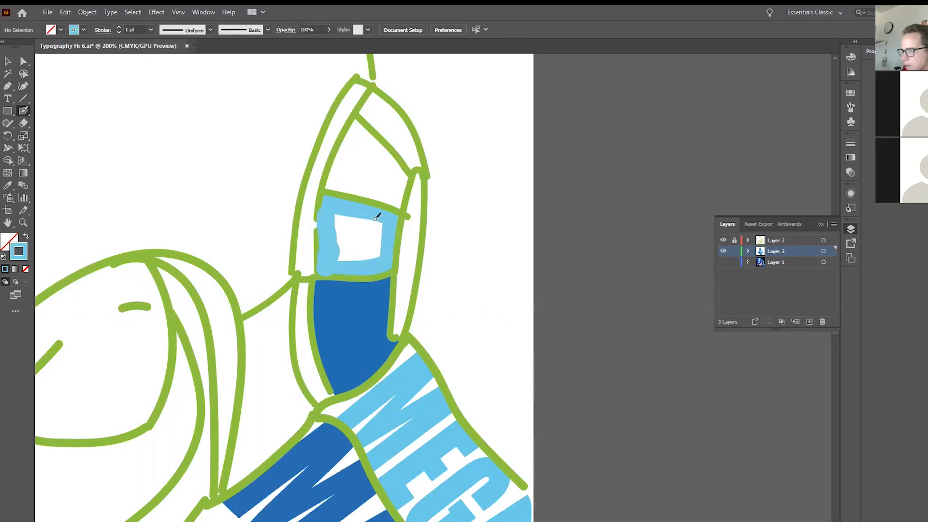
pyautogui.moveTo(356, 252)
pyautogui.mouseDown()
pyautogui.moveTo(352, 228)
pyautogui.moveTo(340, 234)
pyautogui.moveTo(335, 219)
pyautogui.mouseUp()
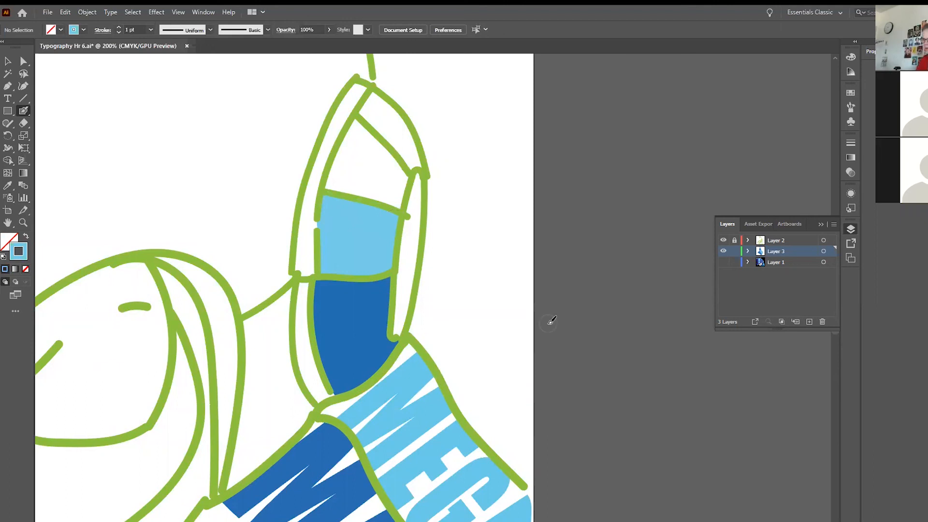
# Step: Compare the whole artboard with the Layer 1 reference image shown and hidden
pyautogui.hotkey('ctrl', '0')
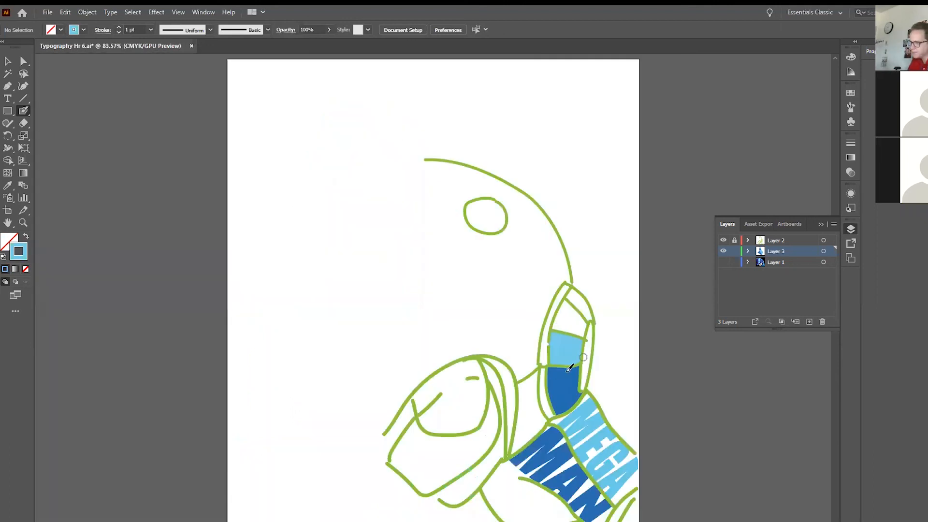
pyautogui.click(723, 262)
pyautogui.click(724, 262)
pyautogui.click(724, 262)
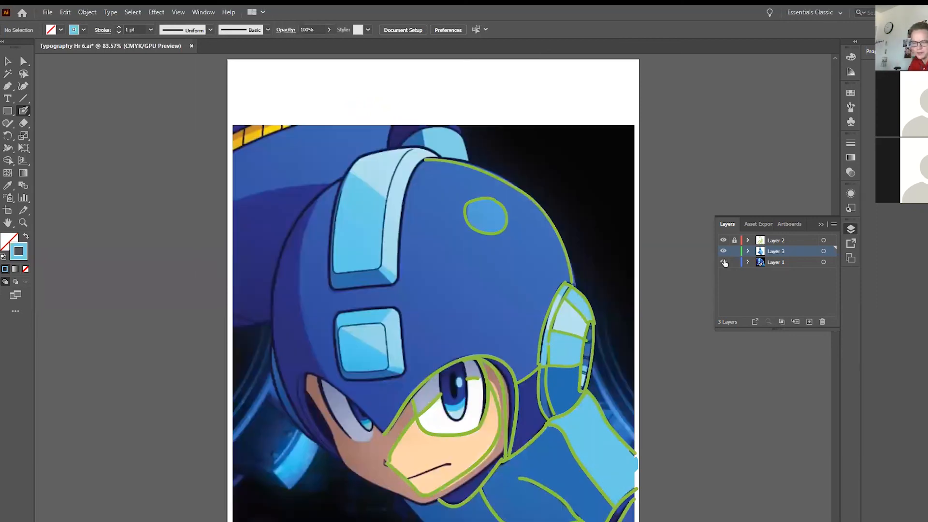
pyautogui.click(724, 262)
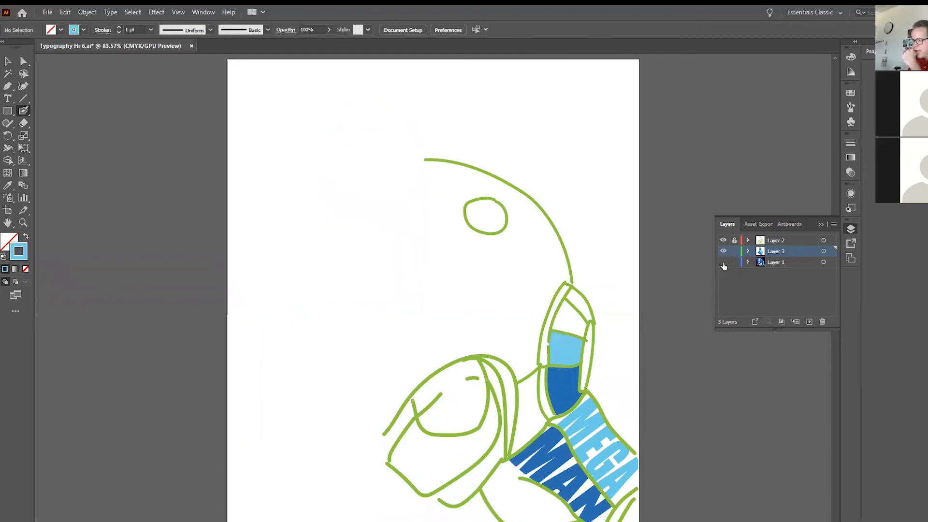
pyautogui.click(724, 264)
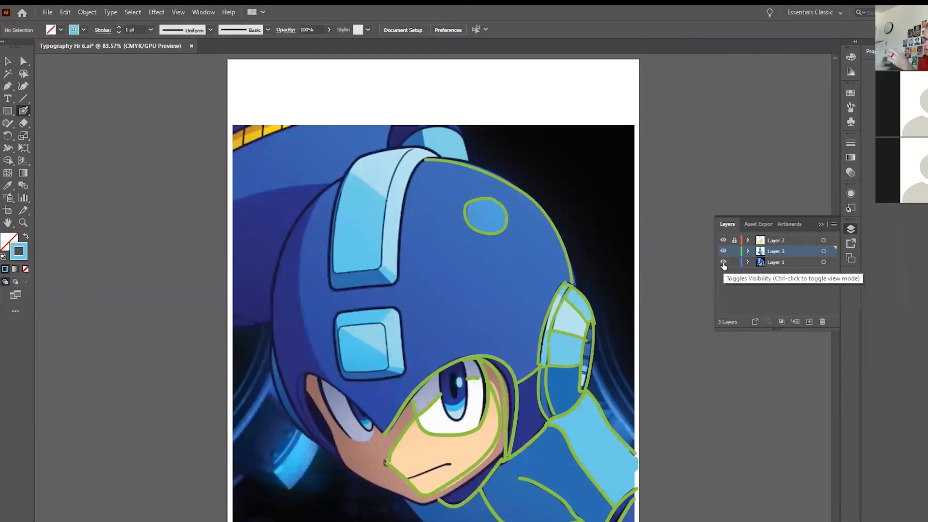
# Step: Hide Layer 1 and inspect the painted earpiece sections with the Layer 2 outlines hidden and shown
pyautogui.click(724, 262)
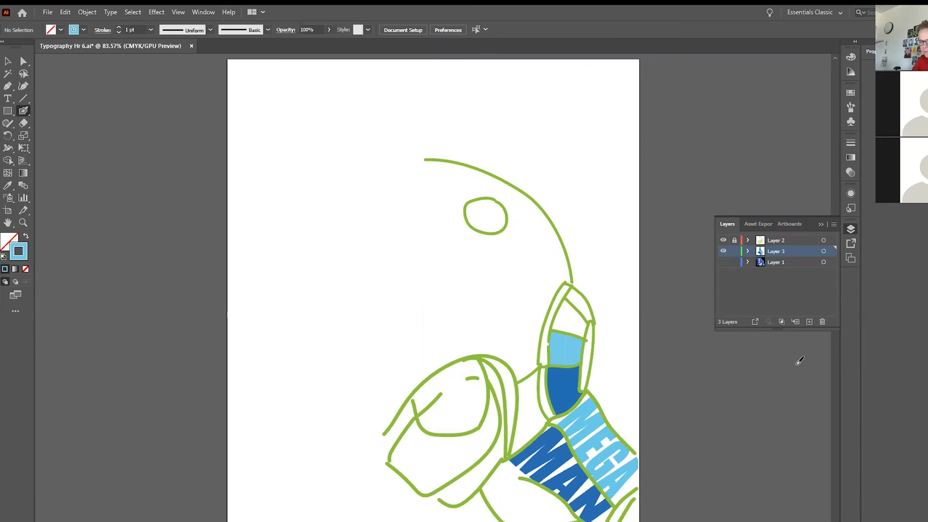
pyautogui.hotkey('ctrl', '=')
pyautogui.hotkey('ctrl', '=')
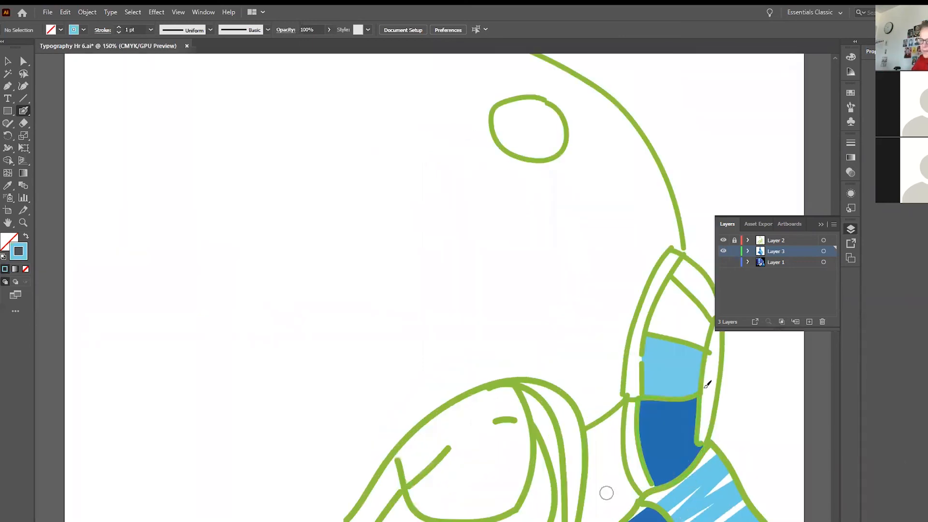
pyautogui.click(723, 250)
pyautogui.click(723, 250)
pyautogui.click(723, 251)
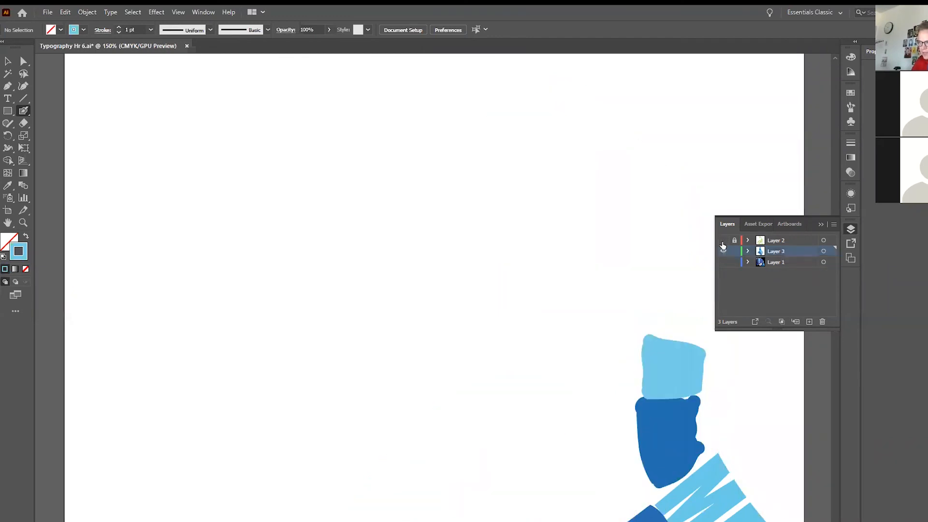
pyautogui.click(723, 250)
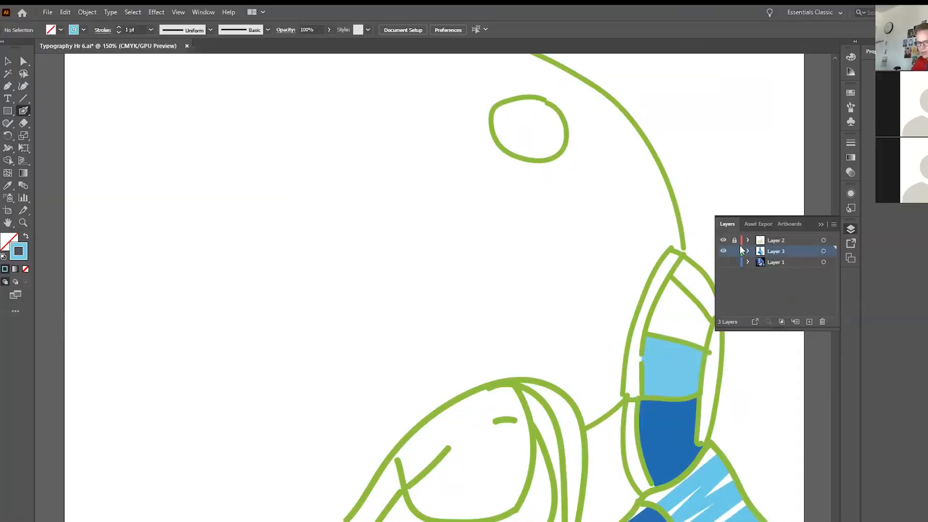
# Step: Lock Layer 3 and Layer 1, and unlock Layer 2 so only the outlines can be edited
pyautogui.hotkey('ctrl', '0')
pyautogui.click(734, 241)
pyautogui.click(733, 252)
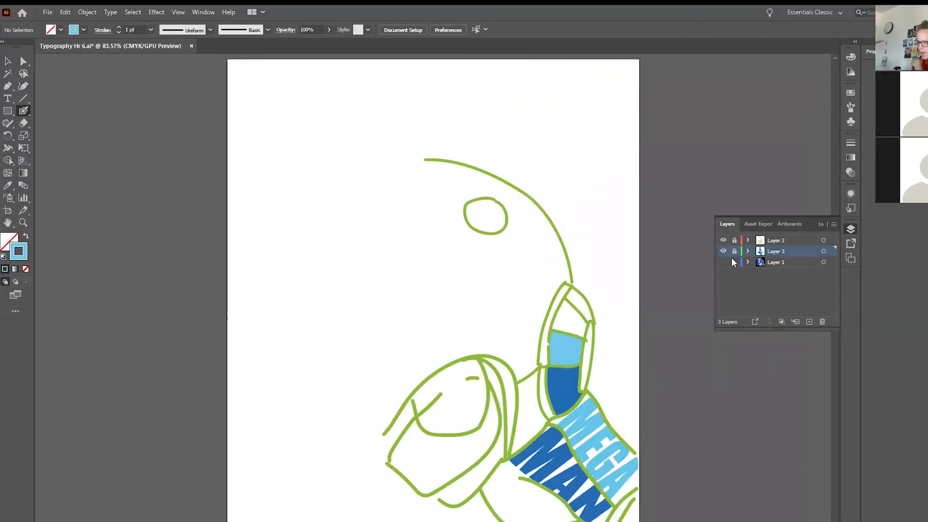
pyautogui.click(734, 261)
pyautogui.click(735, 241)
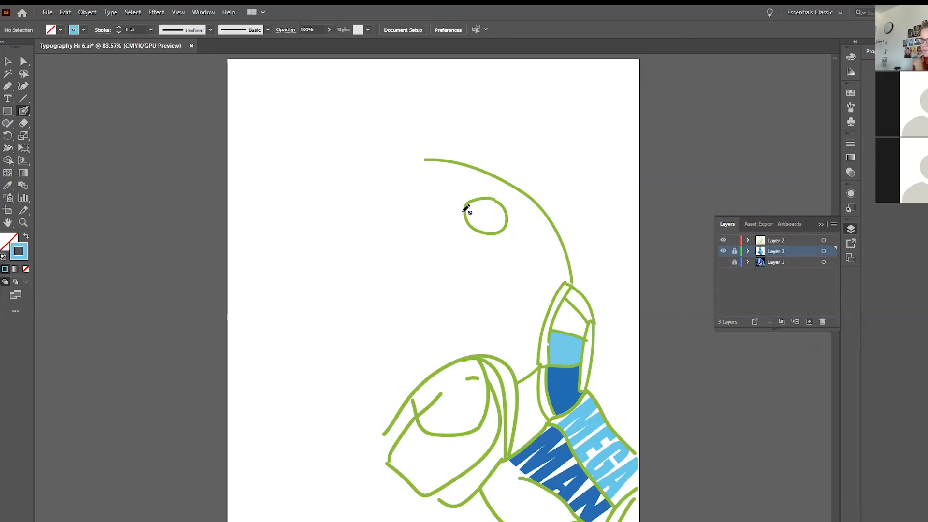
# Step: Select all the green outlines on Layer 2, change their stroke to white, and deselect them
pyautogui.click(7, 61)
pyautogui.moveTo(292, 101); pyautogui.dragTo(679, 519)
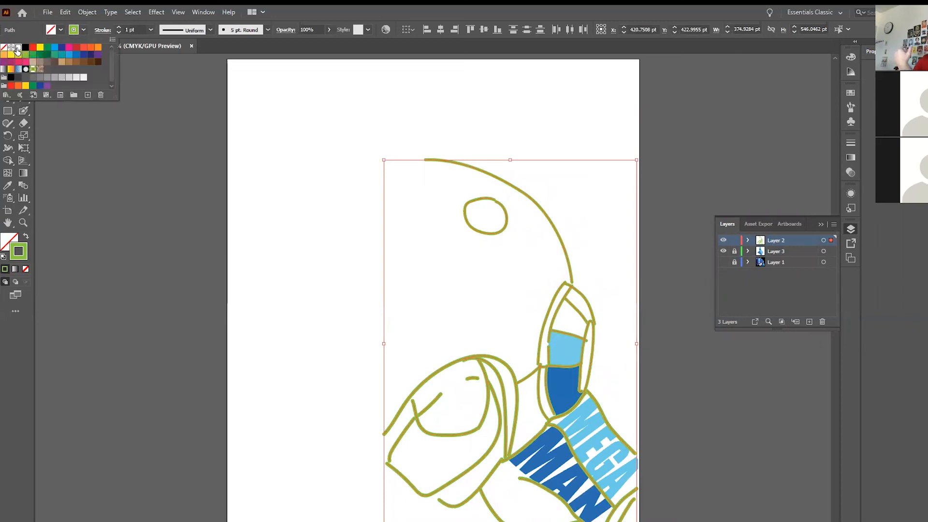
pyautogui.click(18, 47)
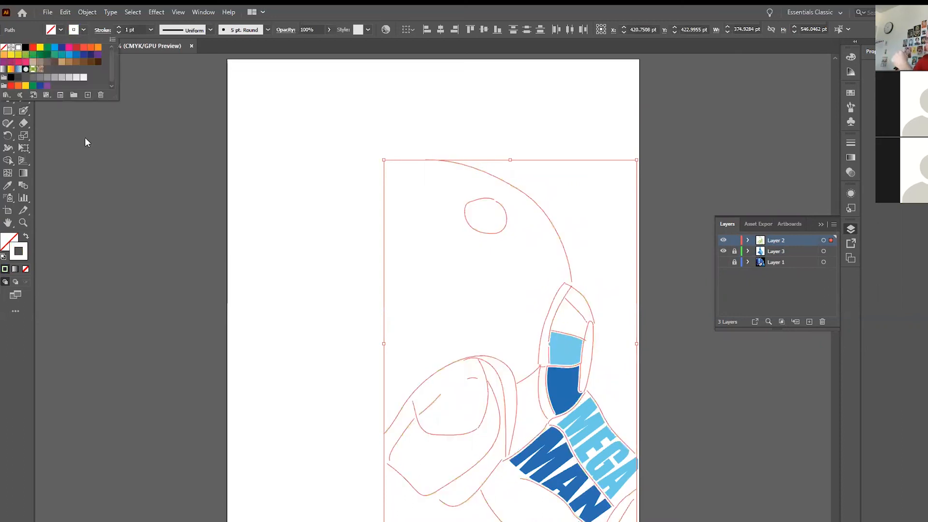
pyautogui.click(126, 146)
pyautogui.click(164, 242)
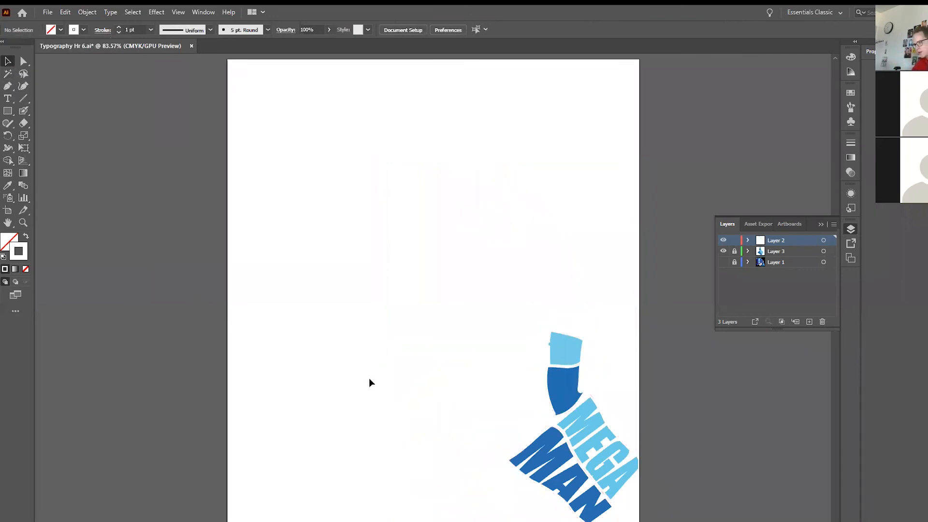
# Step: Inspect the earpiece area and its white outlines up close with the Layer 1 reference image shown and hidden
pyautogui.hotkey('ctrl', '+')
pyautogui.hotkey('ctrl', '+')
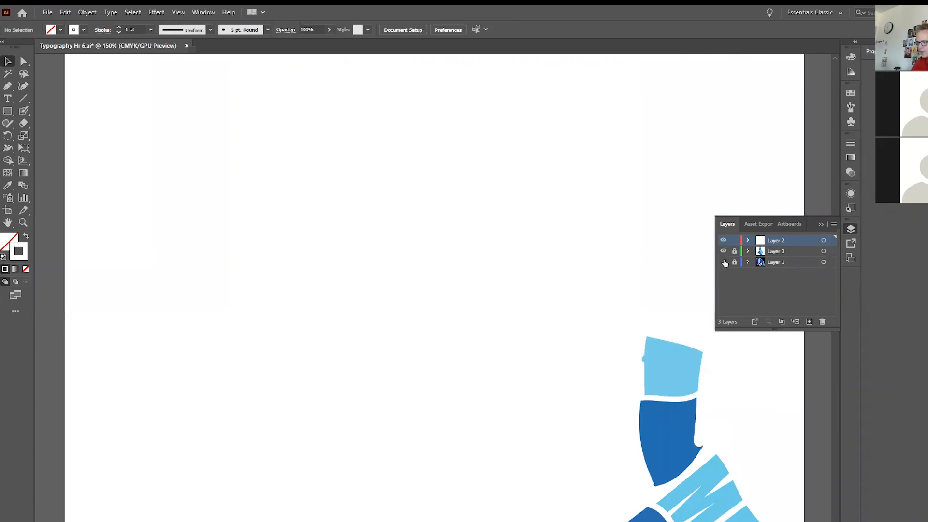
pyautogui.click(723, 261)
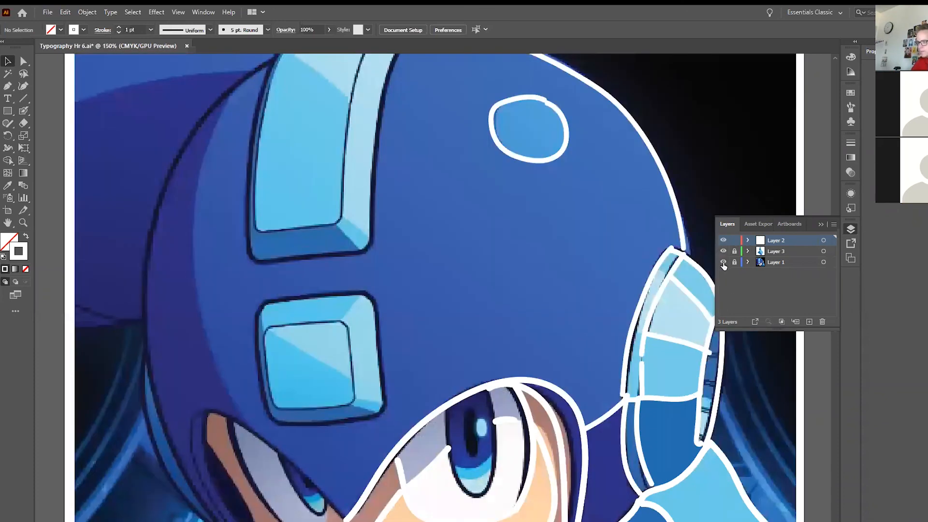
pyautogui.click(723, 261)
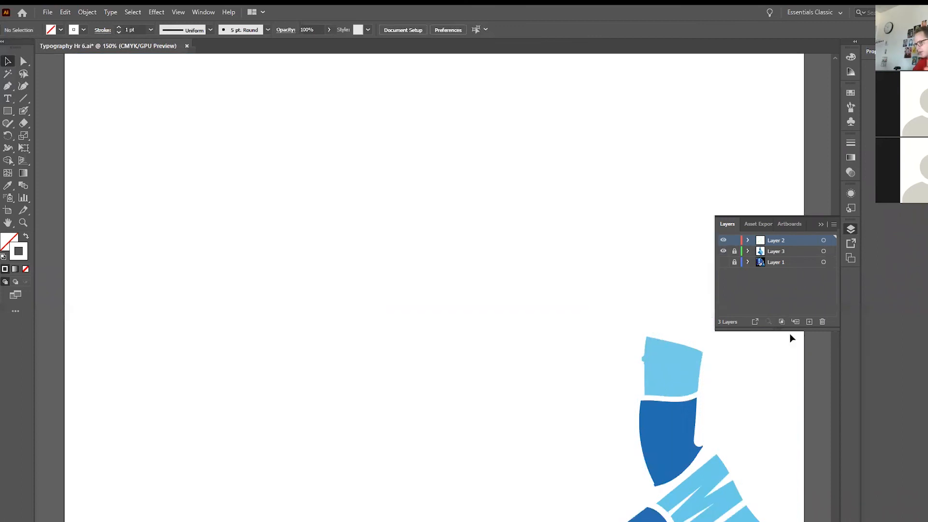
# Step: Undo the outlines' stroke color change, then reapply the white stroke to them and deselect
pyautogui.hotkey('ctrl', 'z')
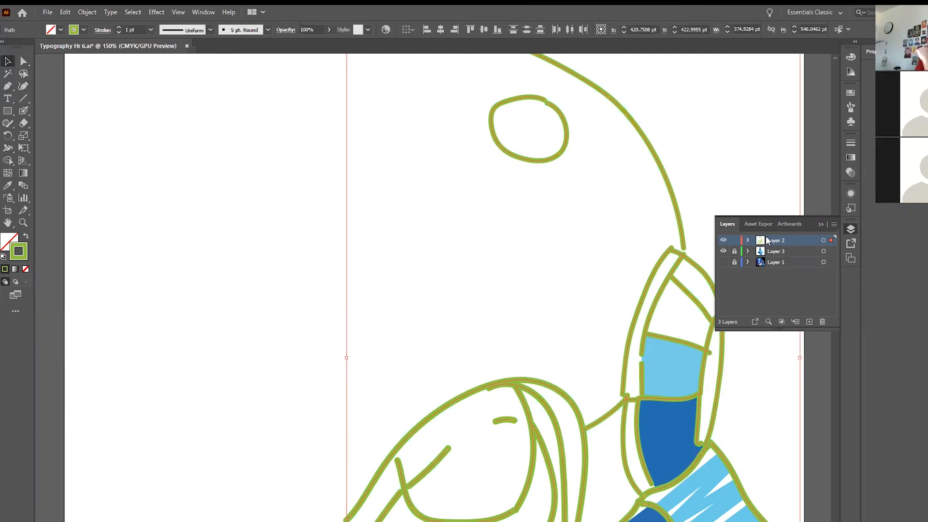
pyautogui.hotkey('ctrl', '0')
pyautogui.click(734, 250)
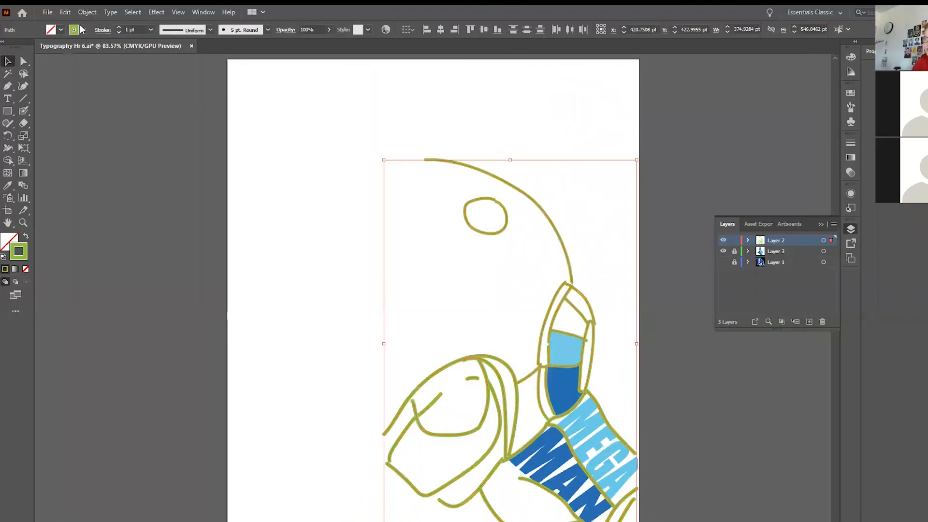
pyautogui.click(81, 30)
pyautogui.click(18, 47)
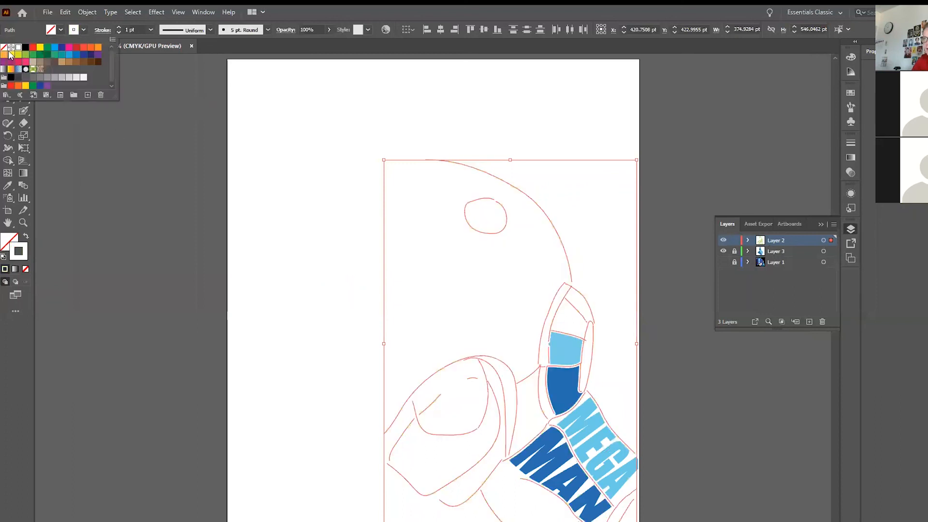
pyautogui.click(134, 115)
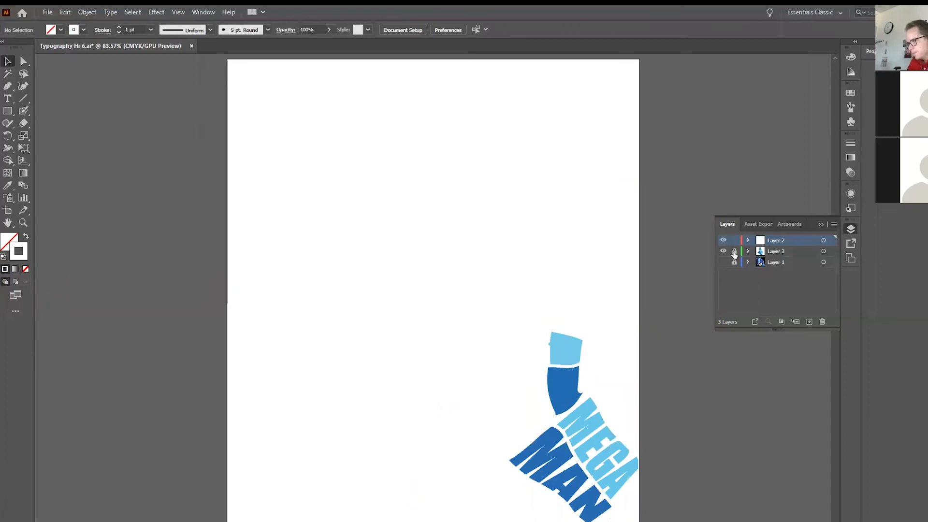
# Step: Unlock Layer 3, select the warped MEGA text, and view its editable contents before returning to envelope editing
pyautogui.click(588, 450)
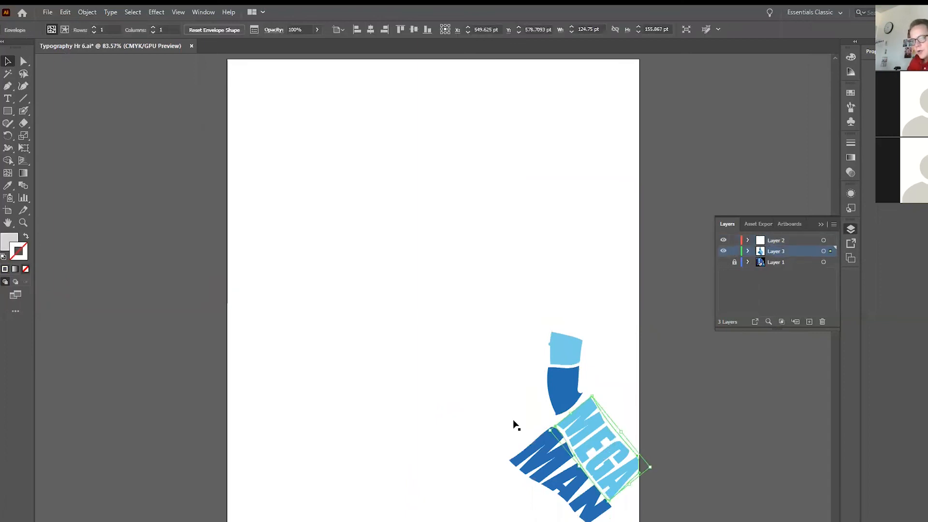
pyautogui.click(65, 30)
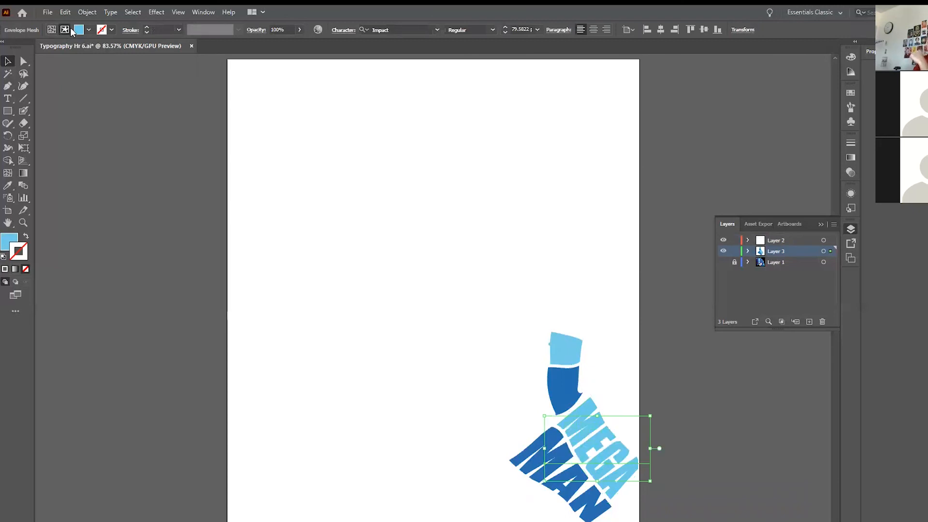
pyautogui.click(51, 30)
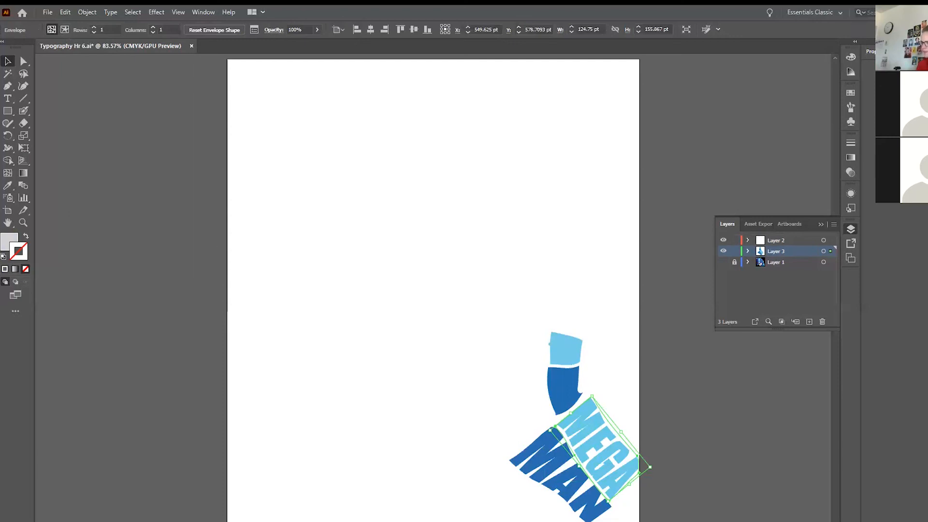
# Step: Compare the MEGA and MAN lettering with the reference image by toggling Layer 1's visibility
pyautogui.click(723, 262)
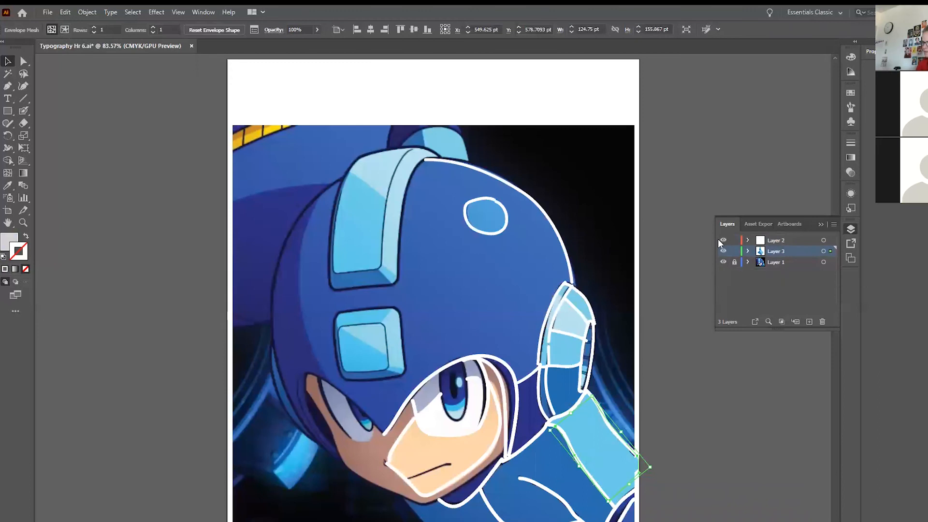
pyautogui.click(723, 262)
pyautogui.click(723, 262)
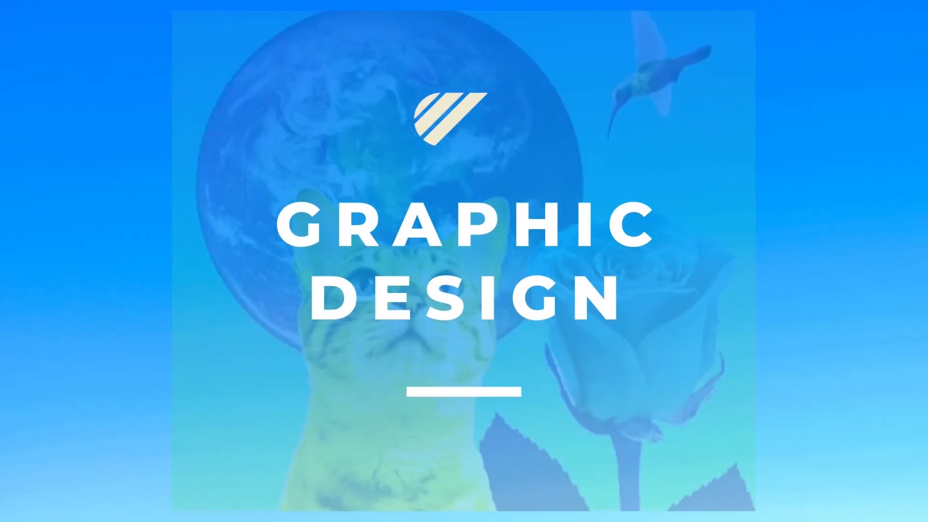